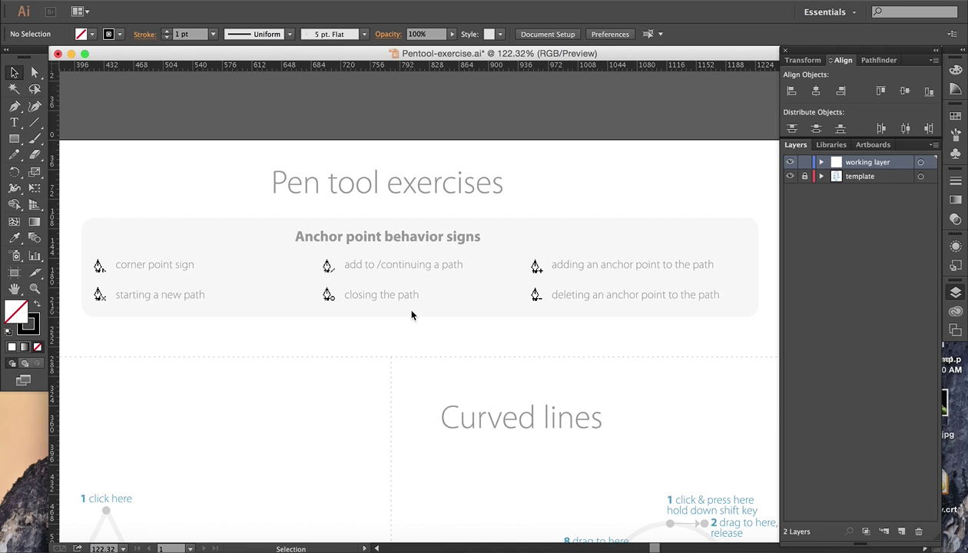
- Scroll the canvas down to the Straight lines star exercise
scroll(410, 315, "left", 8)
scroll(410, 315, "down", 3)
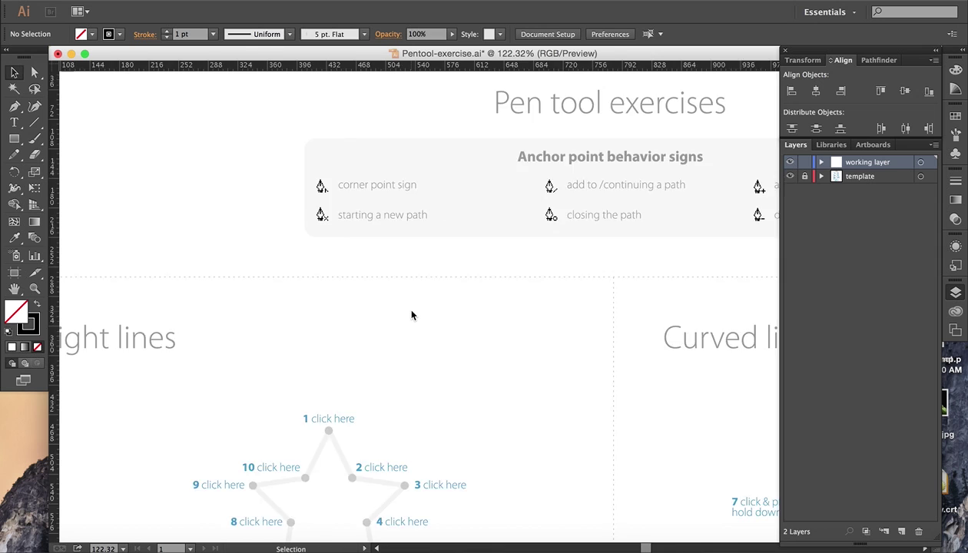
scroll(411, 315, "down", 5)
scroll(411, 315, "left", 1)
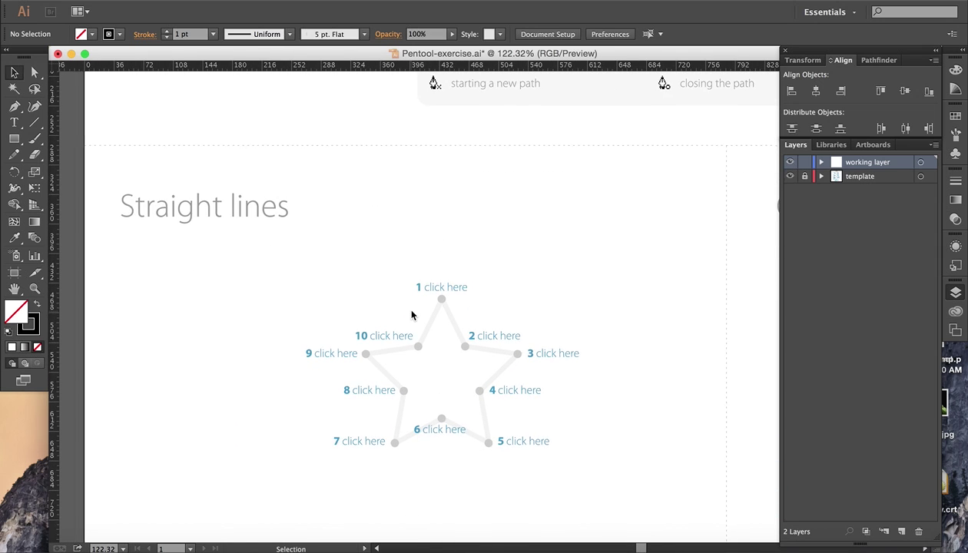
scroll(411, 315, "down", 2)
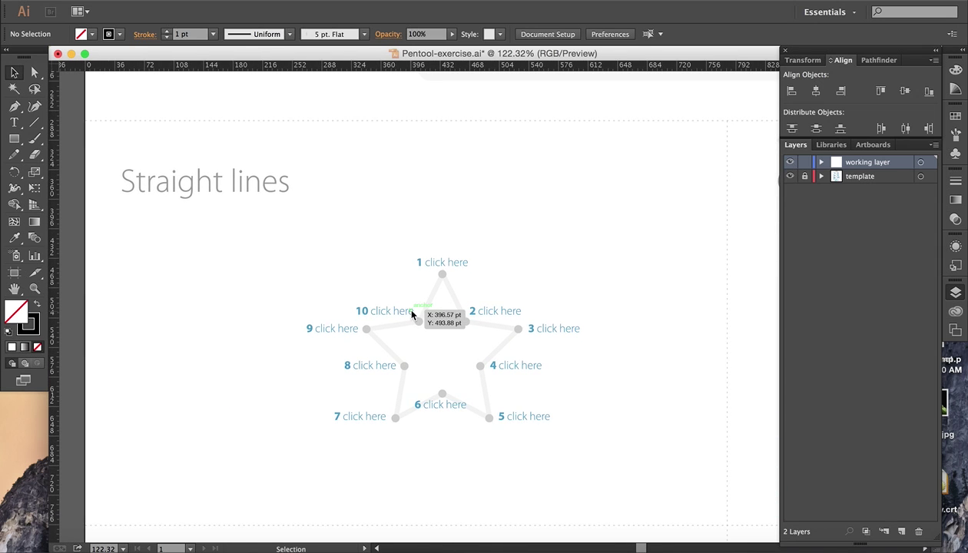
scroll(624, 323, "right", 1)
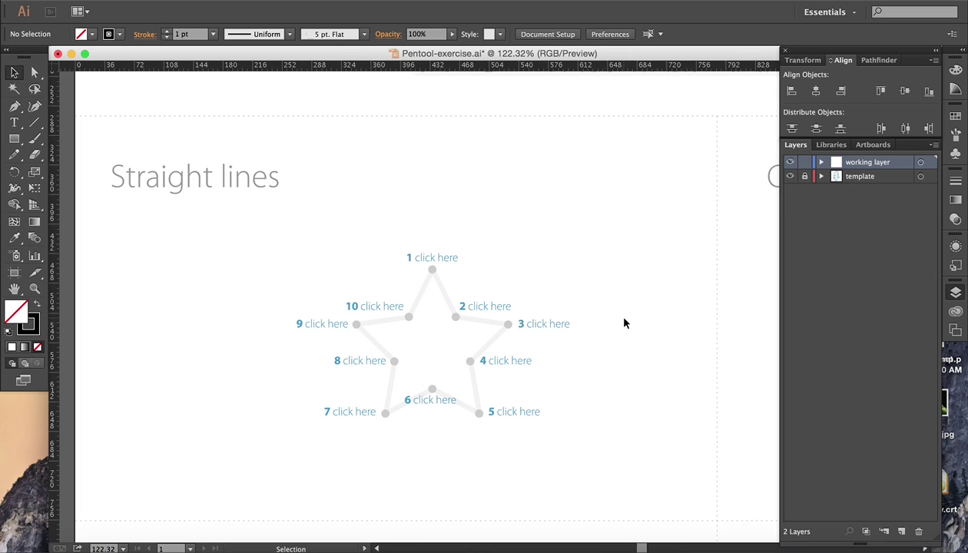
scroll(624, 323, "down", 1)
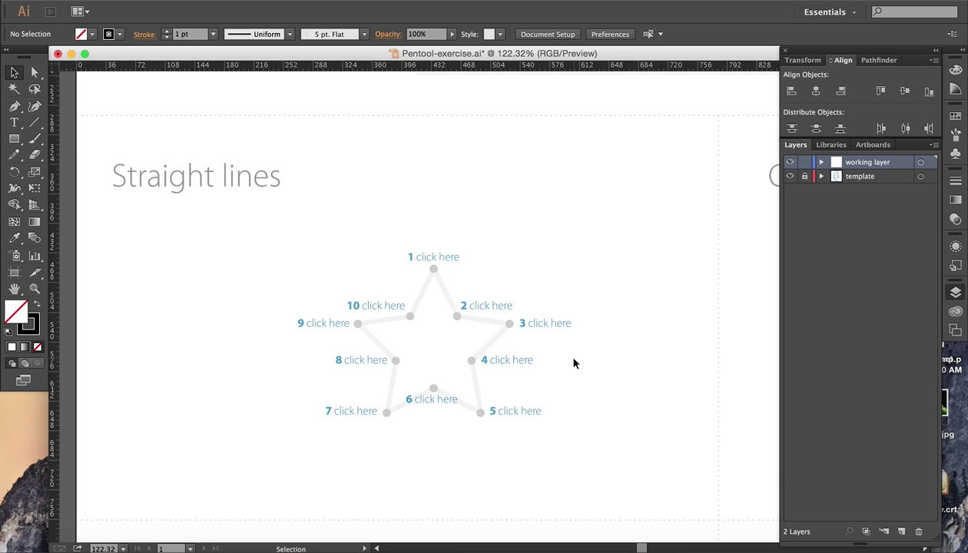
- Select the Pen tool from the toolbar's anchor point flyout
key("p")
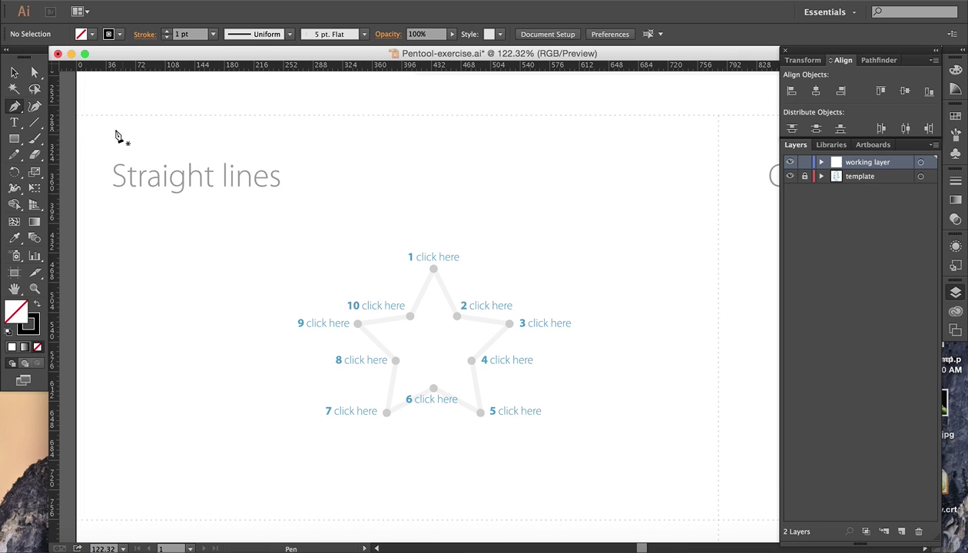
key("v")
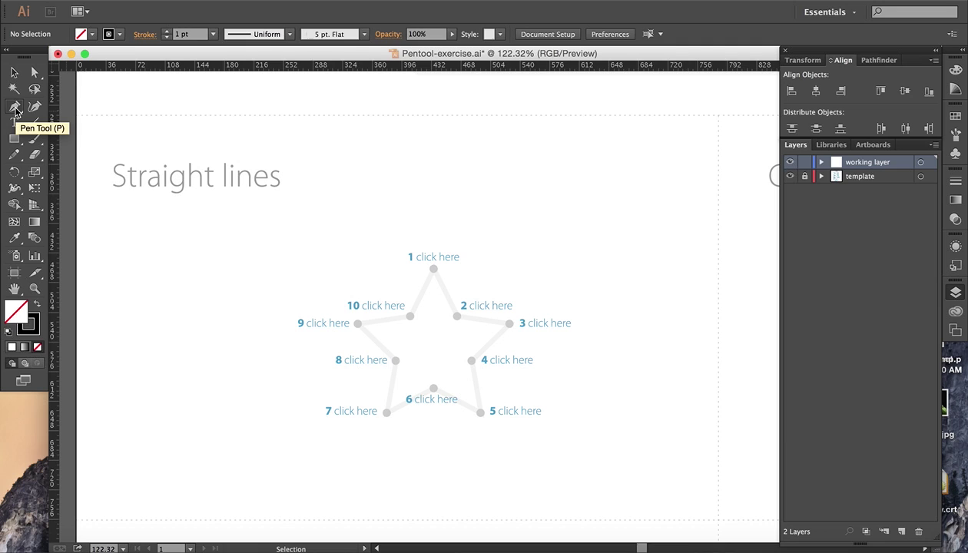
left_click(15, 108)
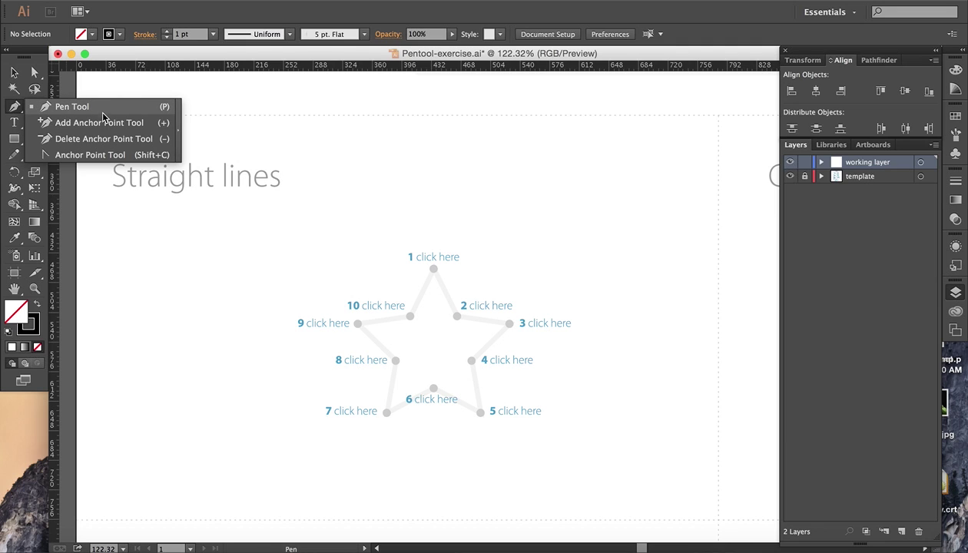
left_click(13, 108)
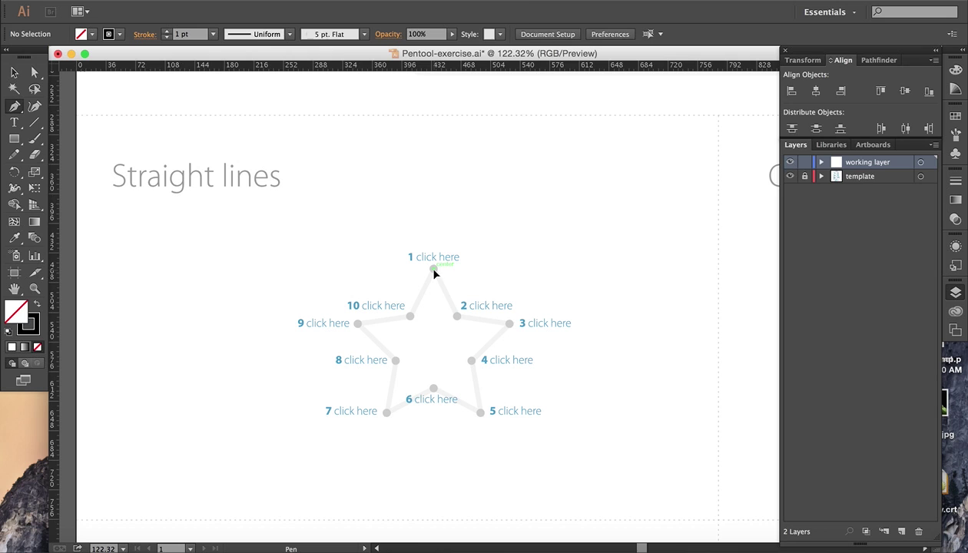
- Place Pen anchors on star points 1 through 10, then close the path on point 1
left_click(433, 268)
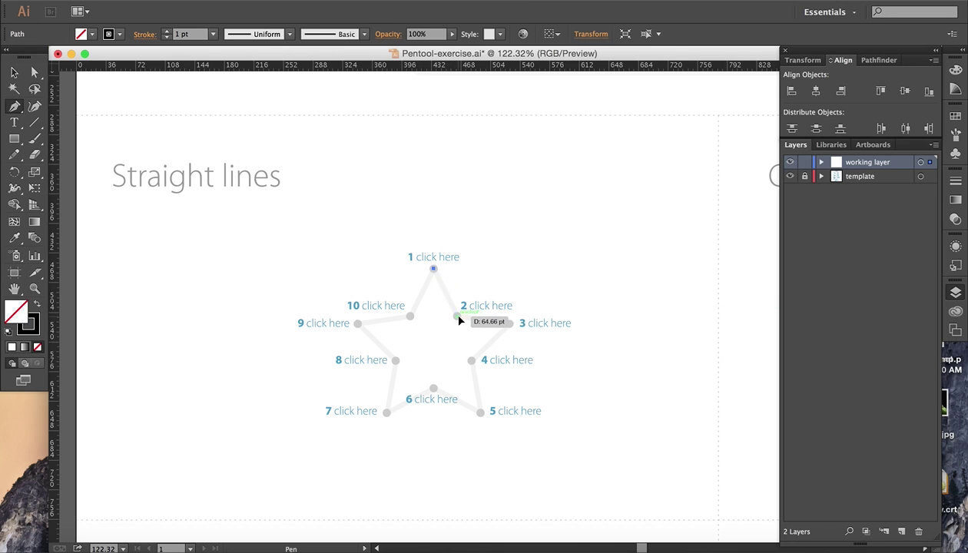
left_click(458, 316)
left_click(510, 324)
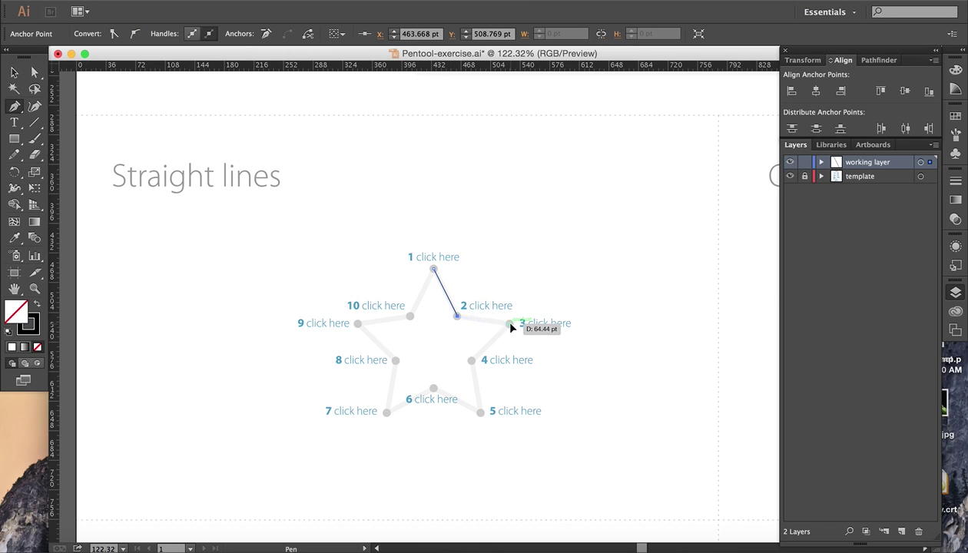
left_click(472, 360)
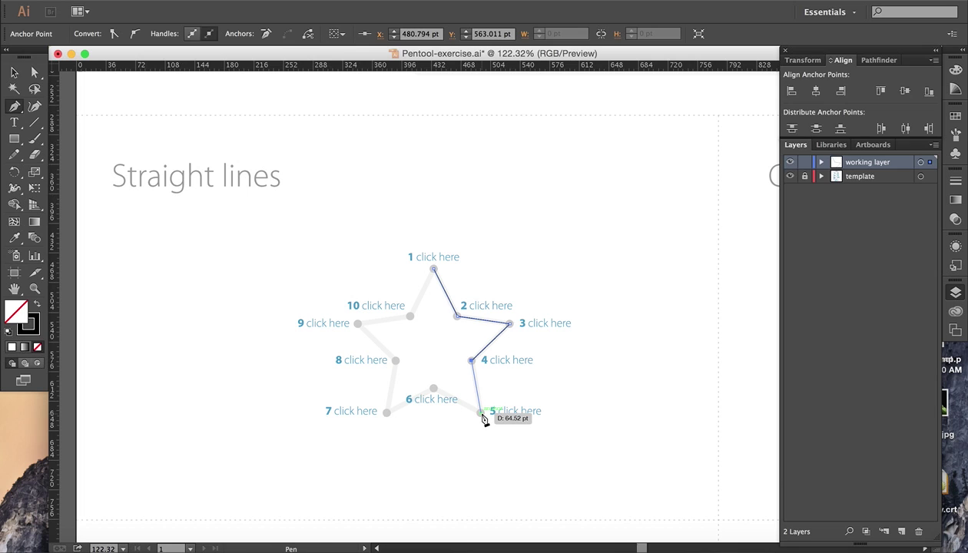
left_click(481, 413)
left_click(433, 389)
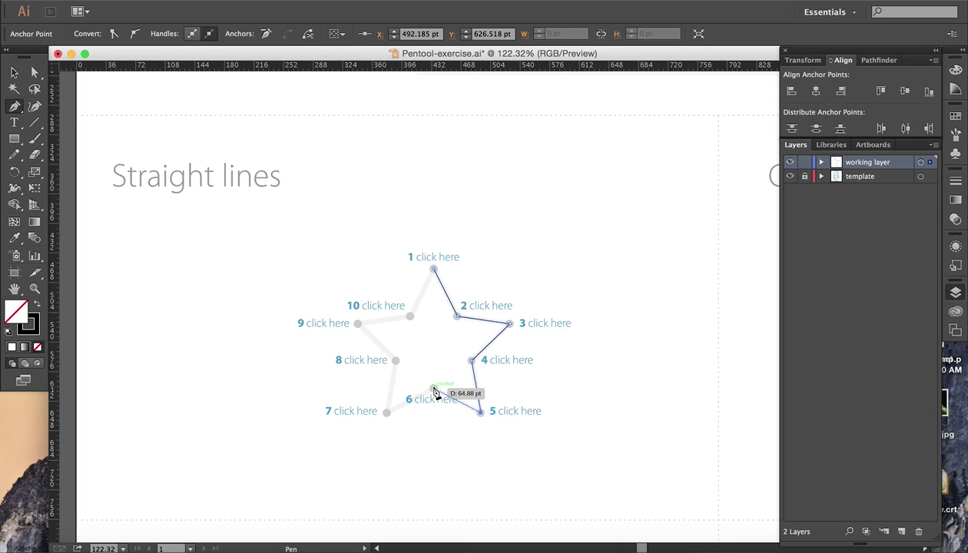
left_click(387, 413)
left_click(395, 360)
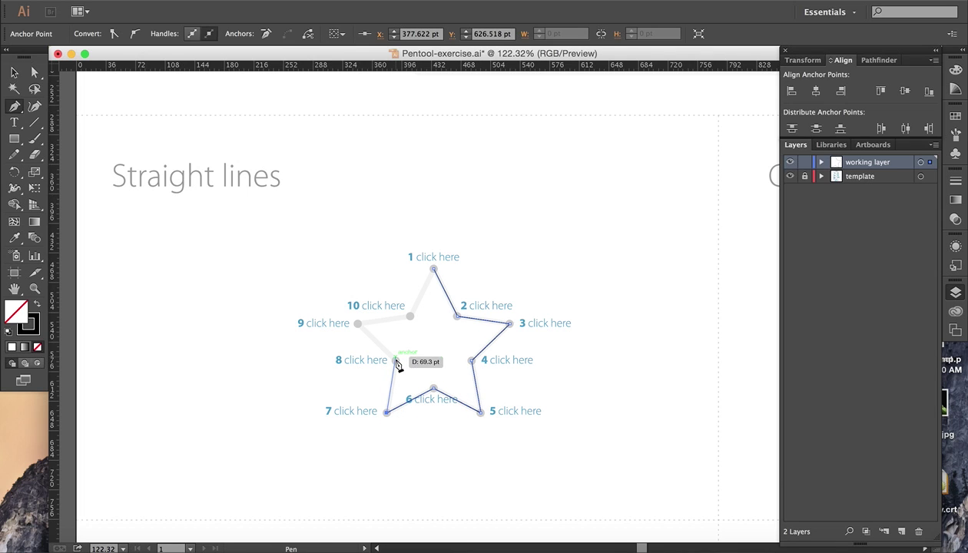
left_click(359, 324)
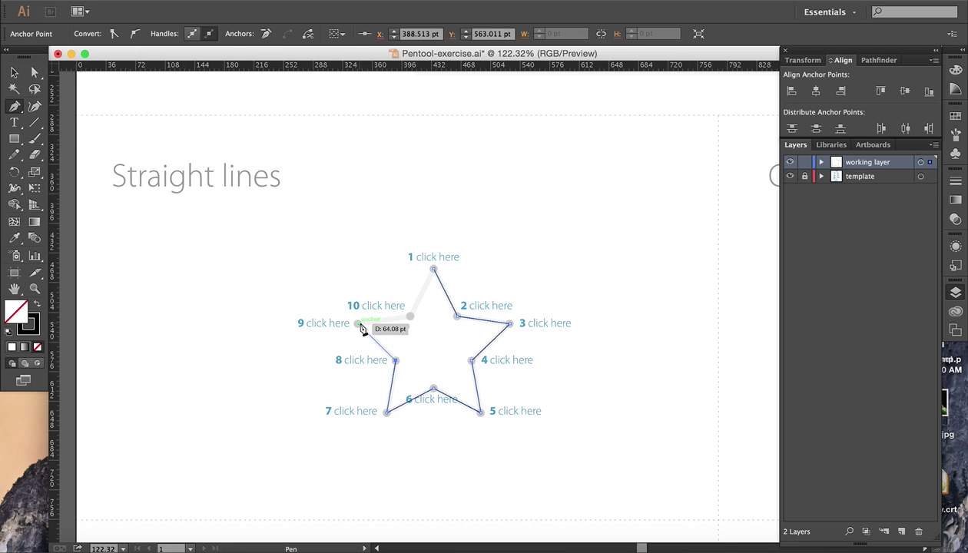
left_click(359, 324)
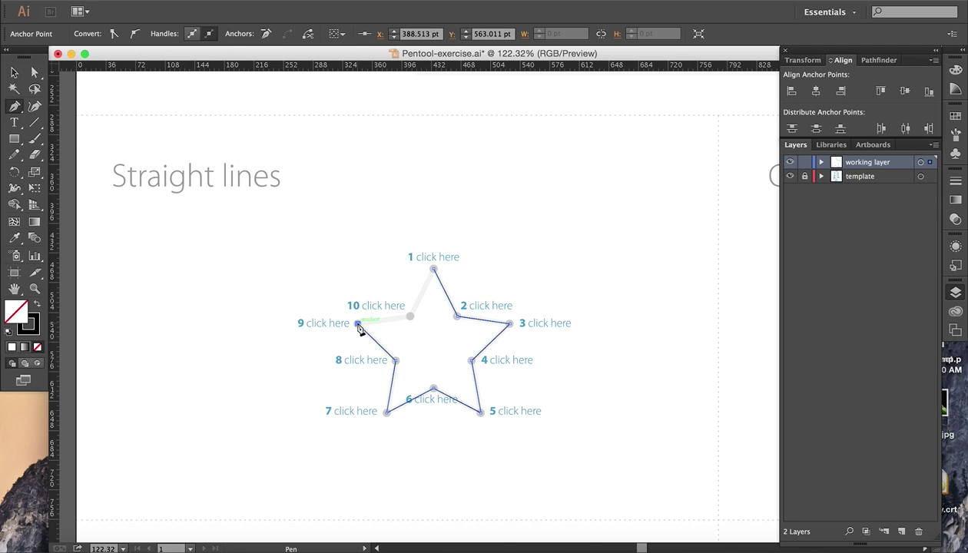
left_click(410, 318)
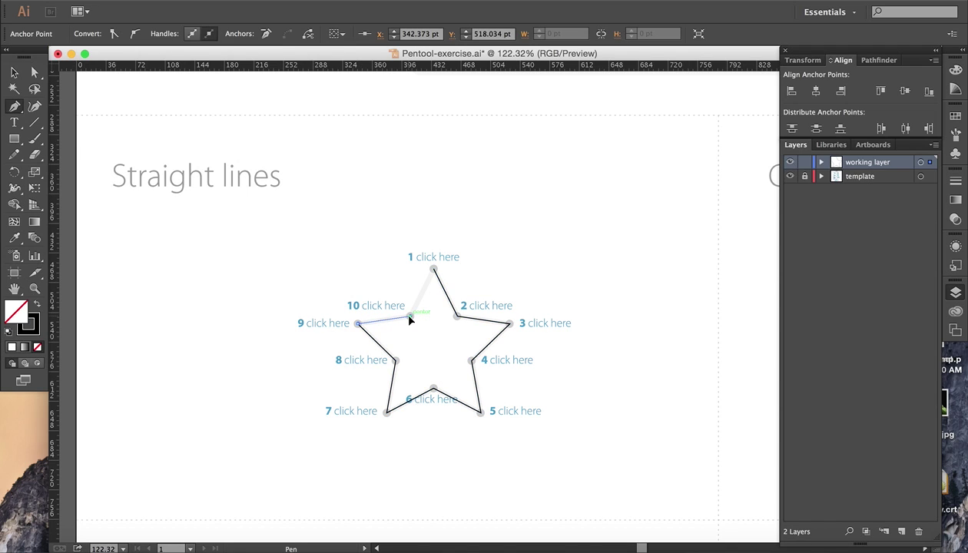
left_click(433, 270)
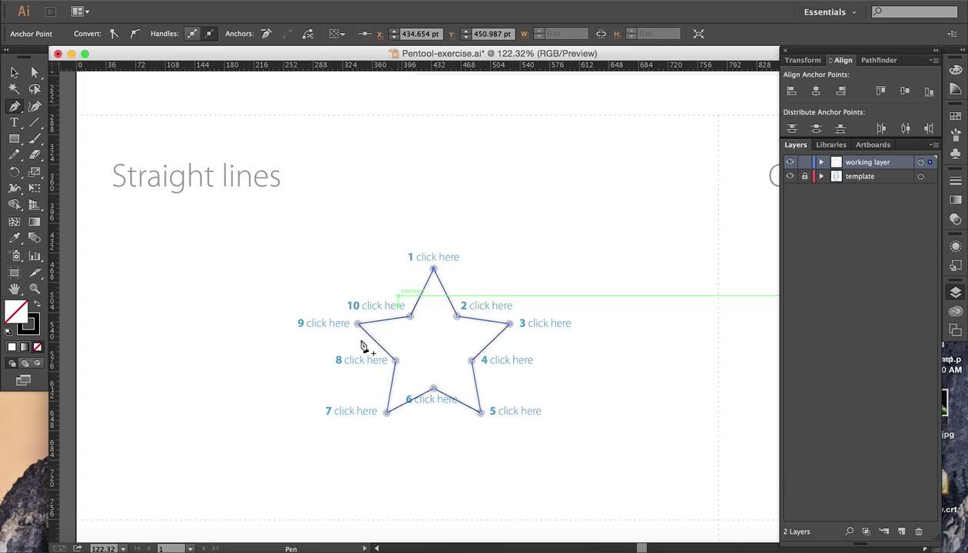
- Select the star and try yellow, then red, from the Fill swatches
left_click(14, 71)
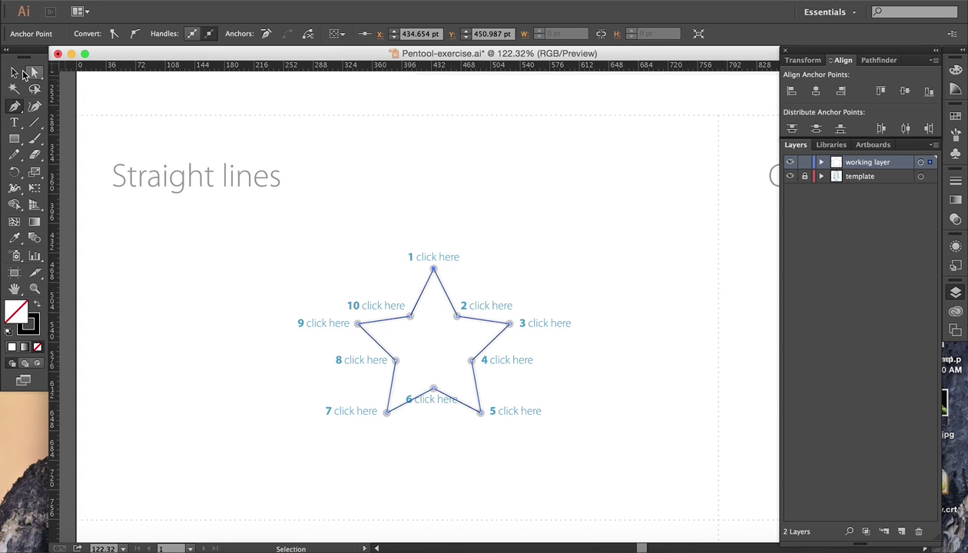
left_click(489, 346)
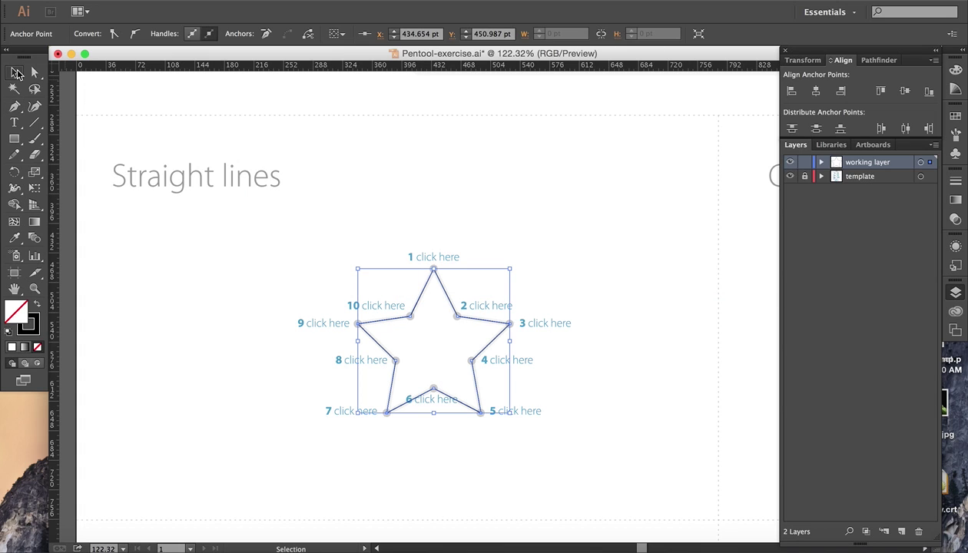
left_click(463, 333)
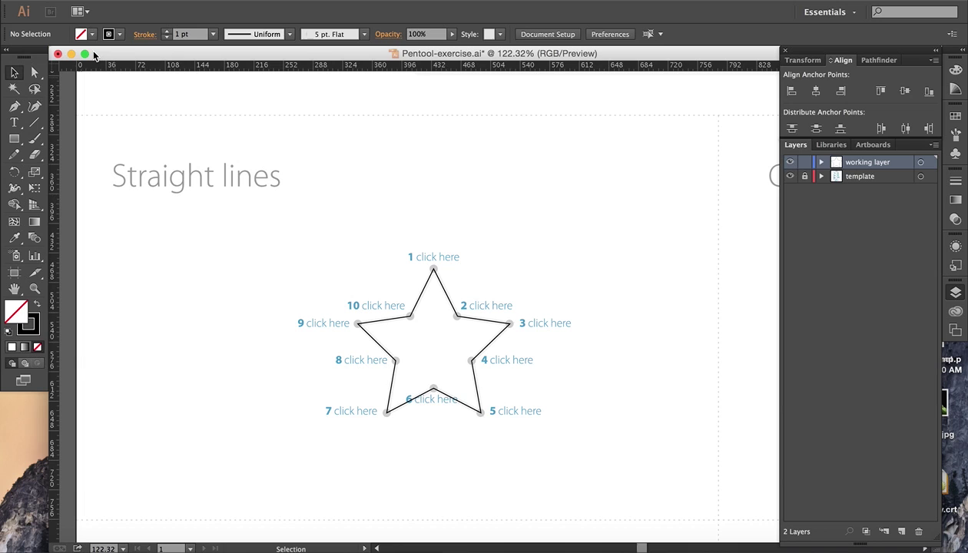
left_click(89, 35)
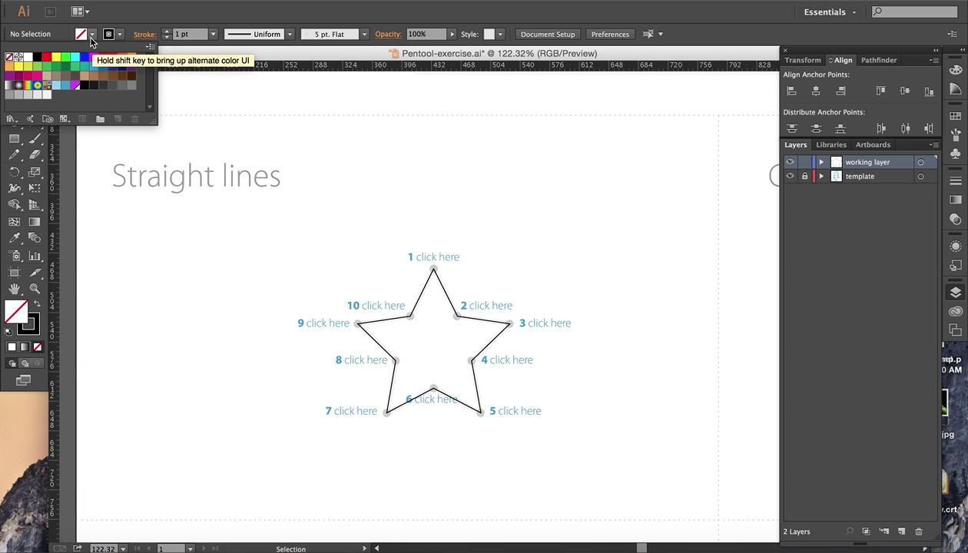
left_click(36, 58)
left_click(55, 57)
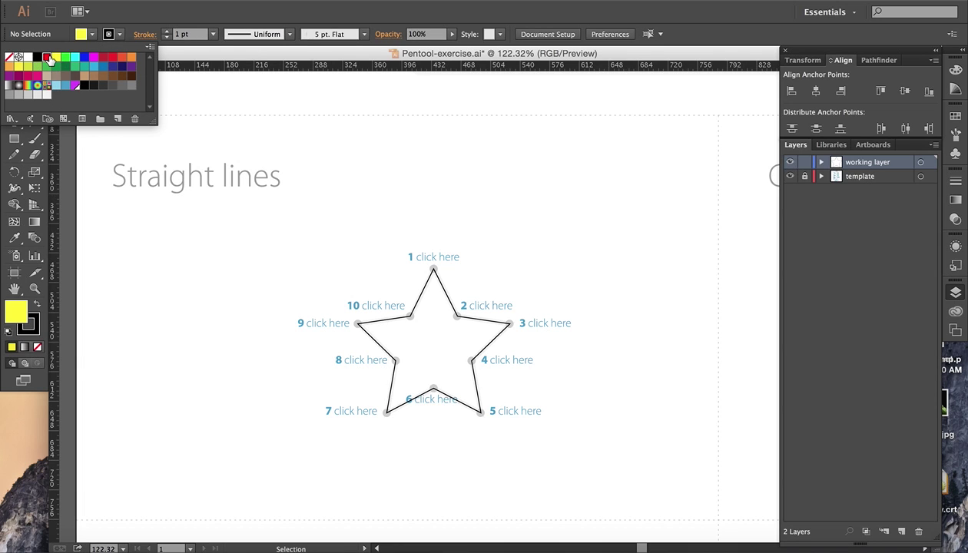
left_click(46, 58)
left_click(295, 181)
- Reset the fill to none, then give the selected star a red fill and deselect
key("slash")
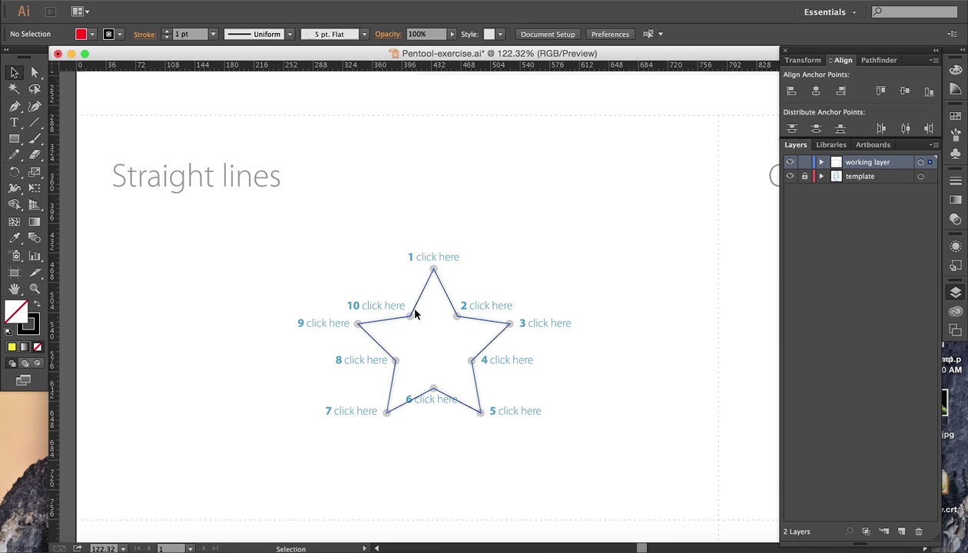
left_click(411, 314)
left_click(83, 35)
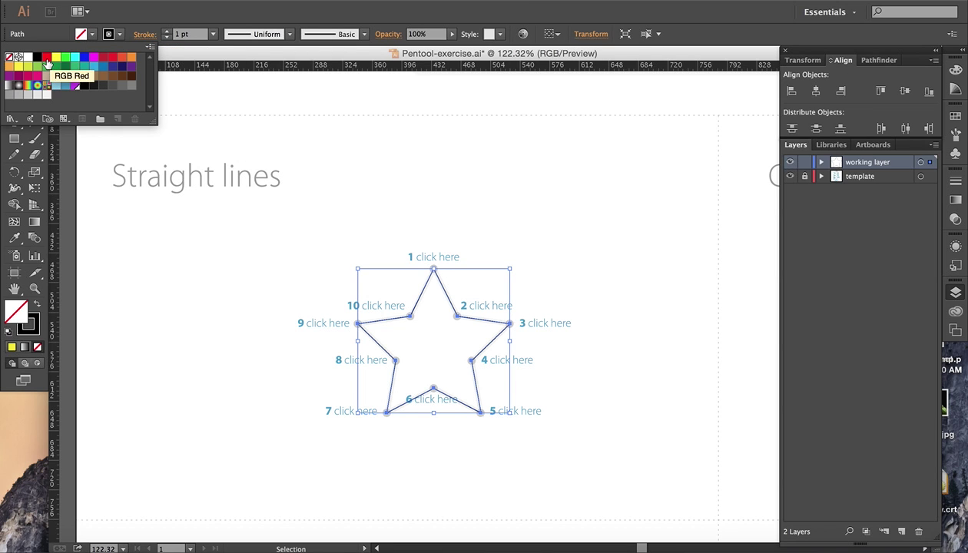
left_click(46, 58)
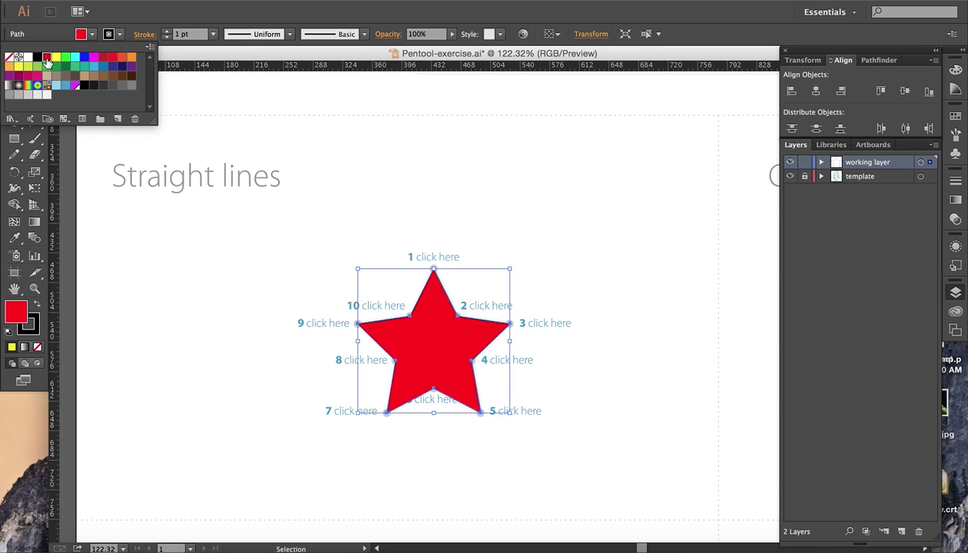
left_click(567, 372)
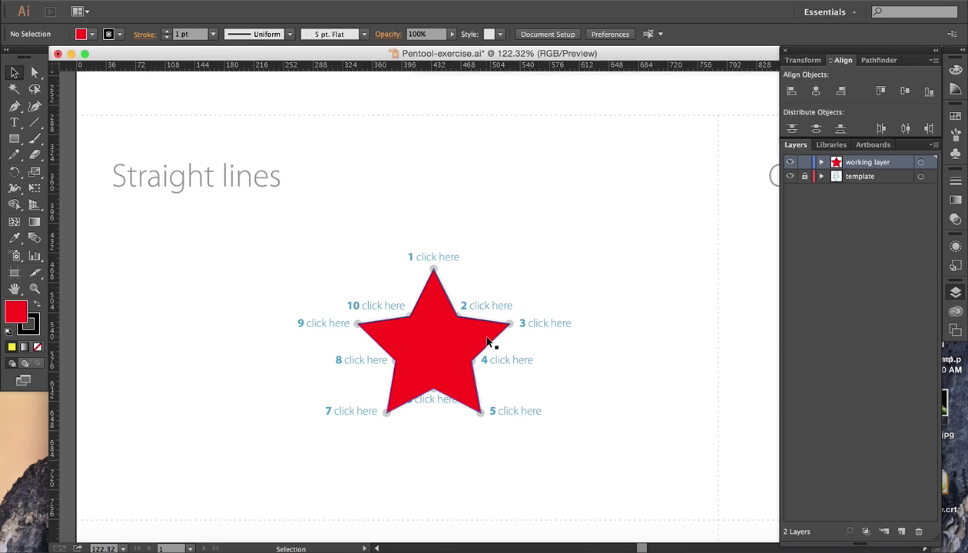
- Draw a closed ten-point zigzag shape above and right of the star with the Pen tool
key("p")
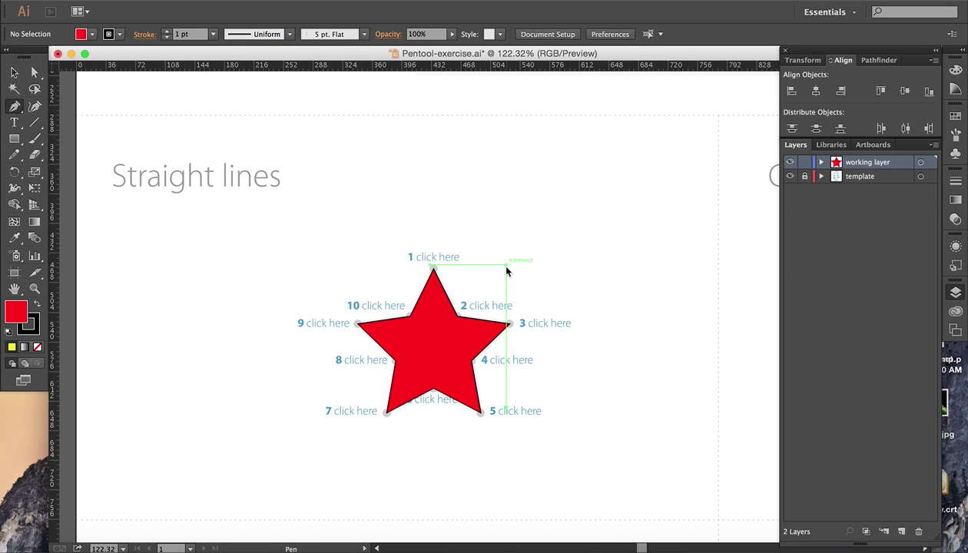
left_click(568, 183)
left_click(628, 271)
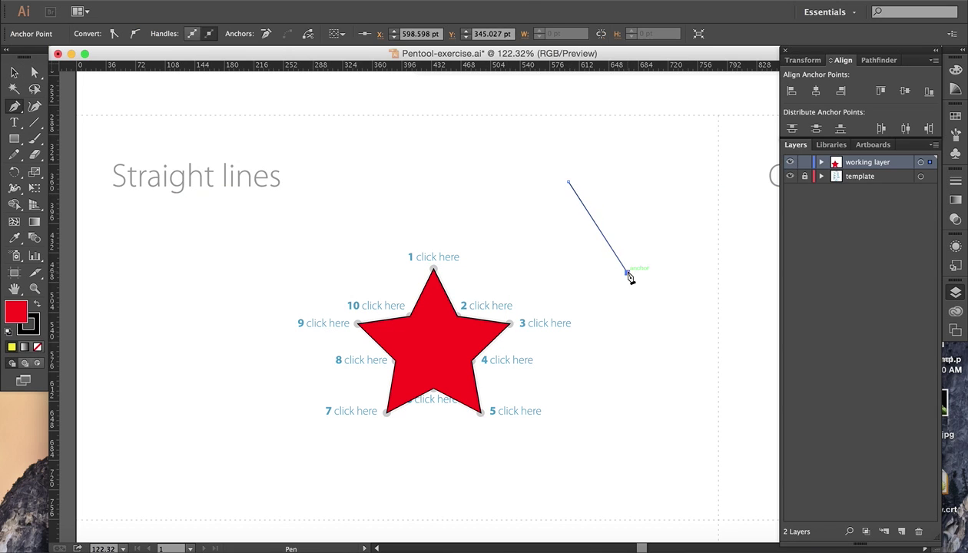
left_click(570, 242)
left_click(538, 272)
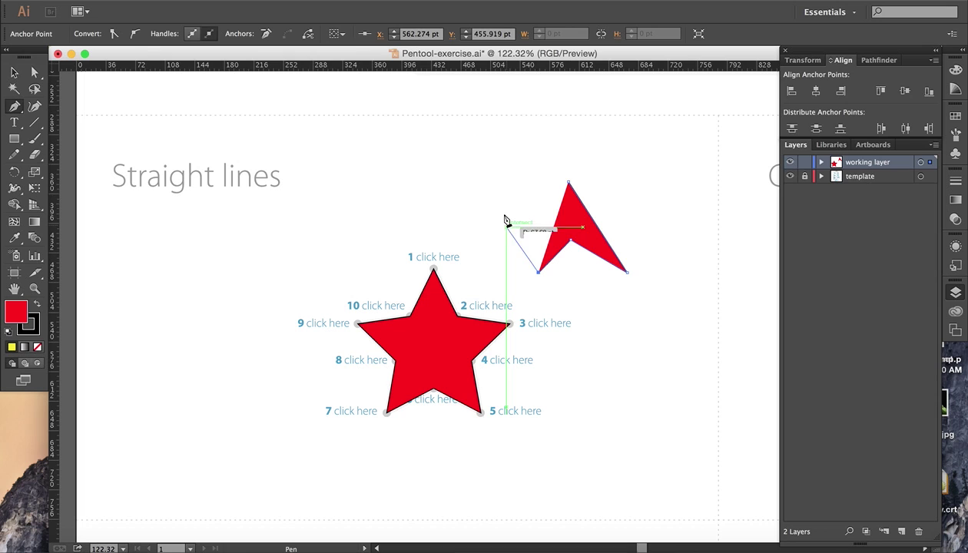
left_click(503, 214)
left_click(507, 164)
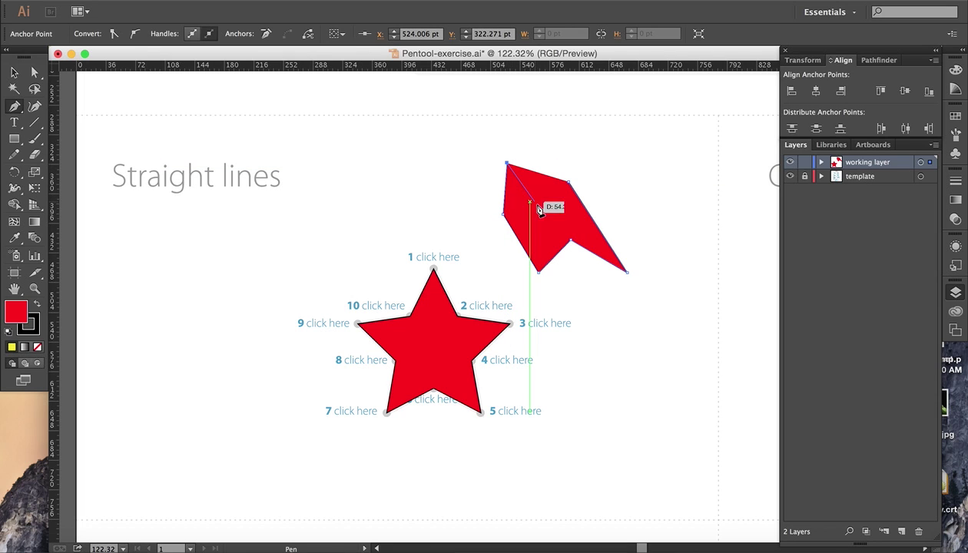
left_click(546, 209)
left_click(544, 162)
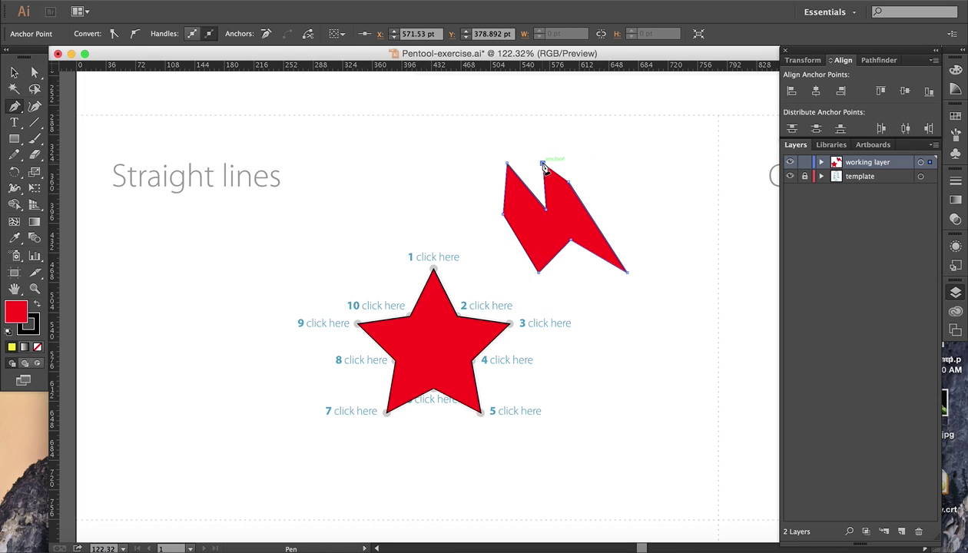
left_click(571, 152)
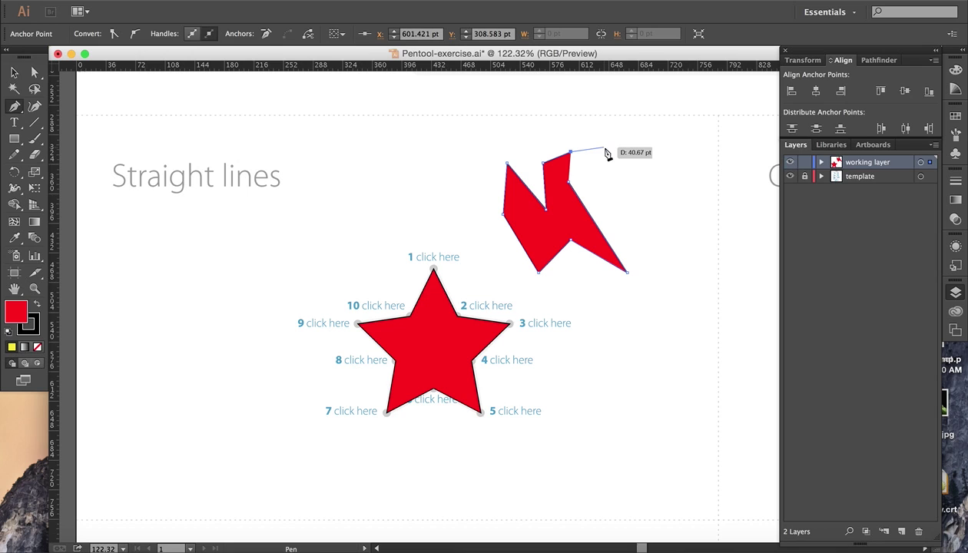
left_click(553, 220)
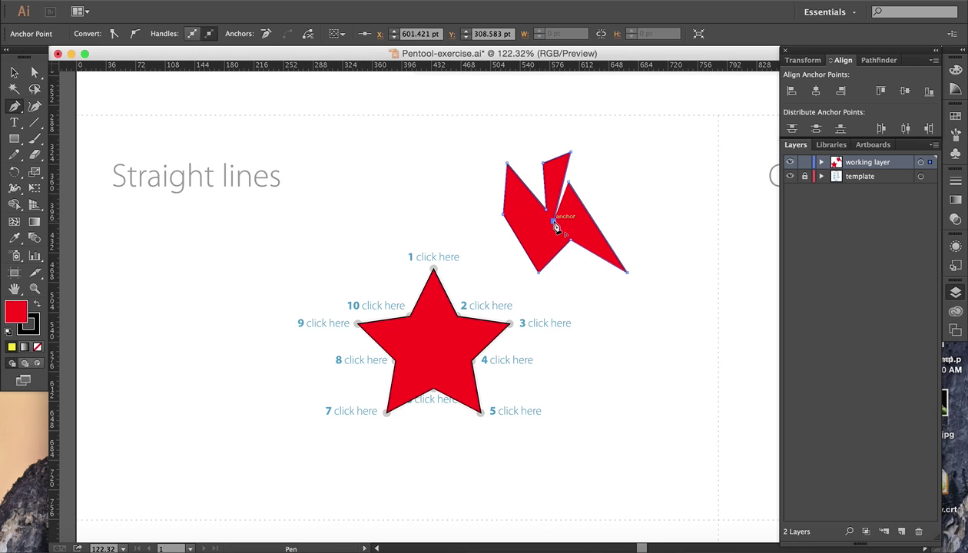
left_click(569, 184)
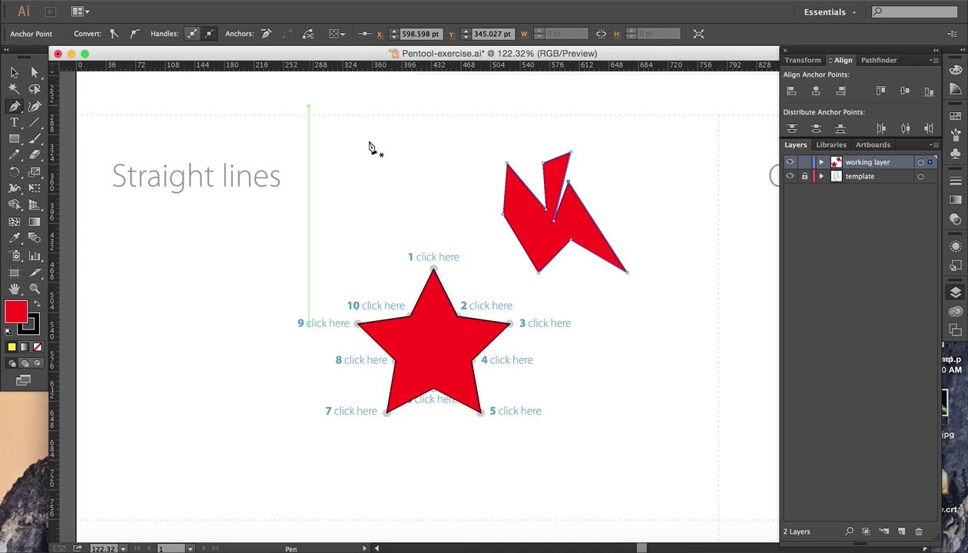
- Set the traced star's fill to None, leaving its black outline
left_click(14, 72)
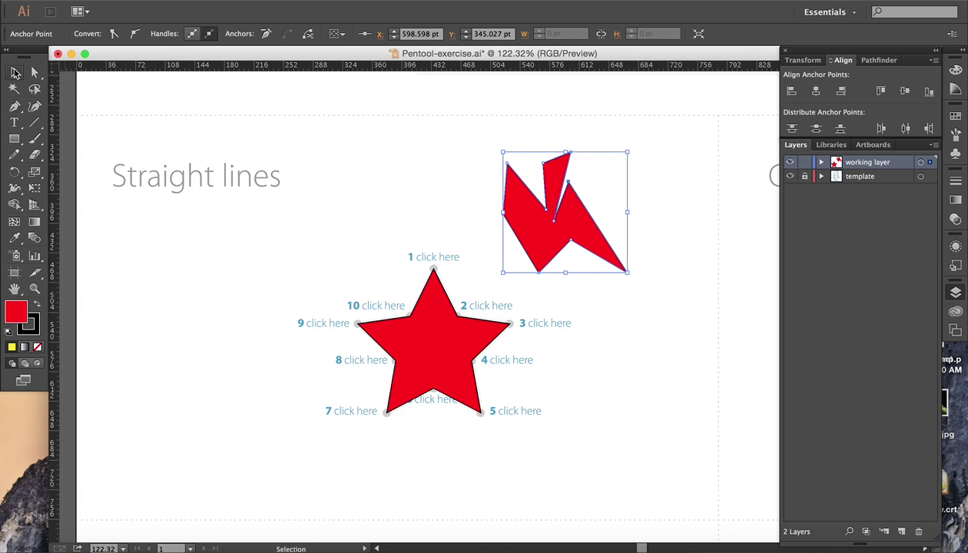
left_click(352, 134)
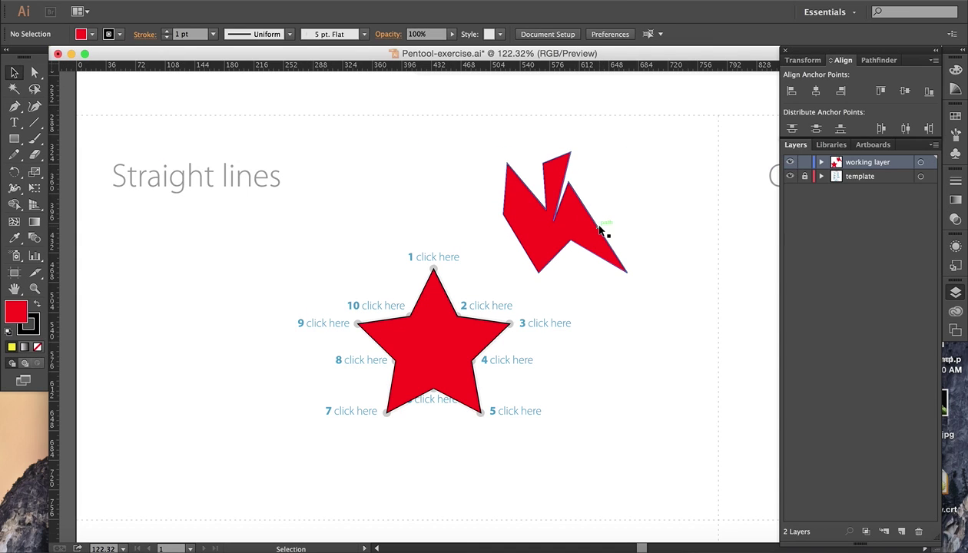
left_click(466, 321)
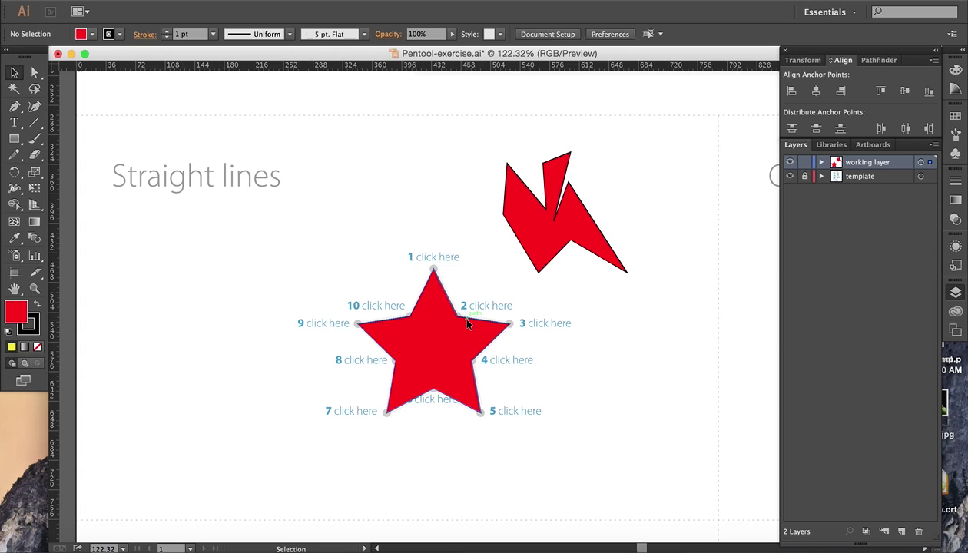
left_click(81, 34)
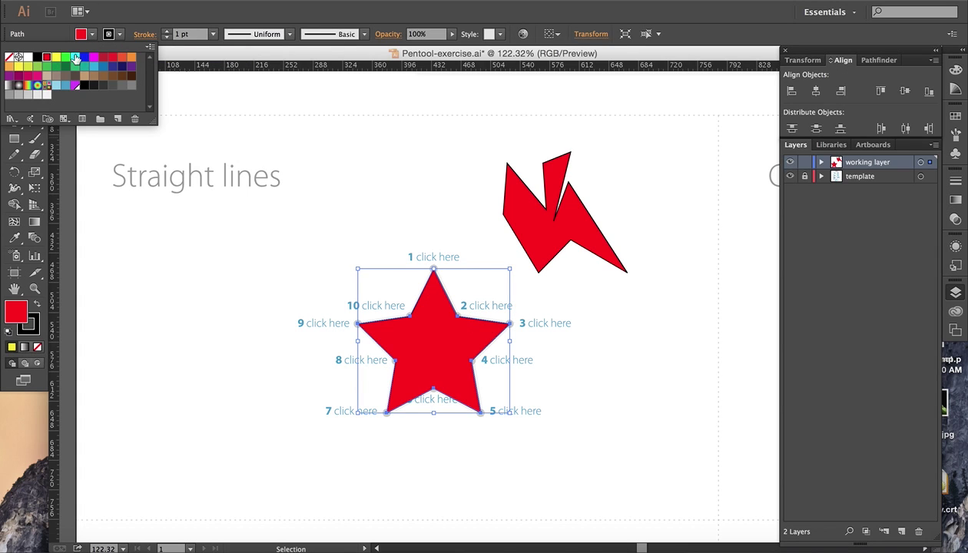
left_click(13, 58)
left_click(452, 213)
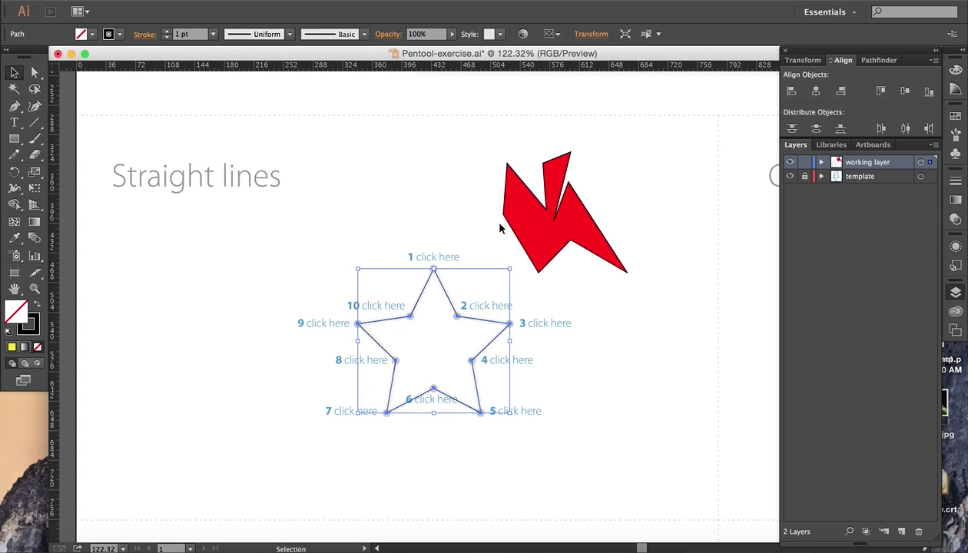
- Delete the red zigzag practice shape and check the stroke colour swatches
left_click(567, 241)
key("Delete")
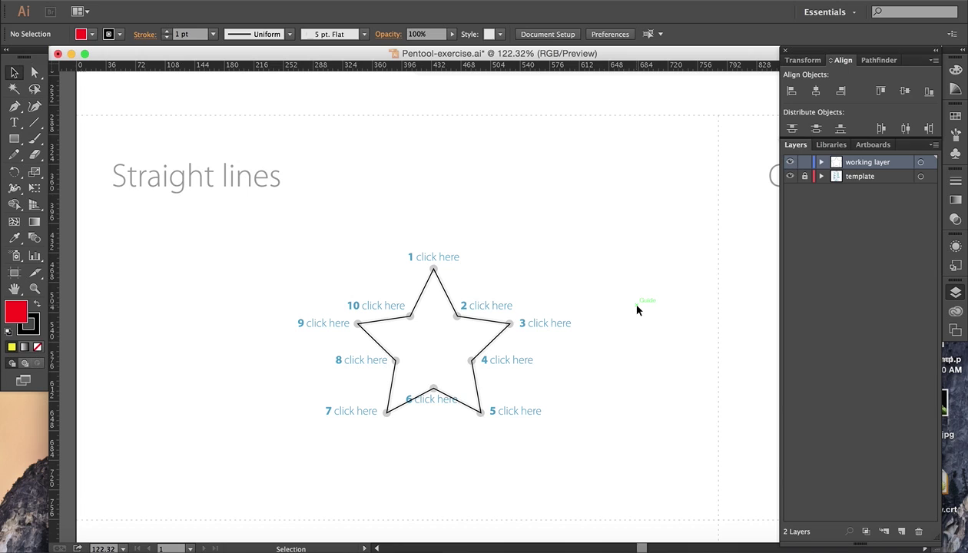
left_click(119, 35)
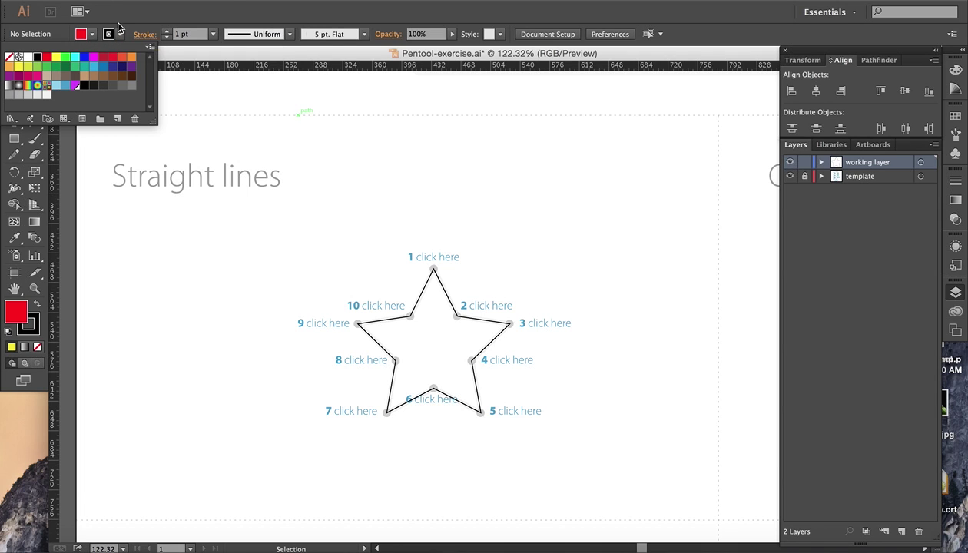
left_click(119, 33)
left_click(119, 34)
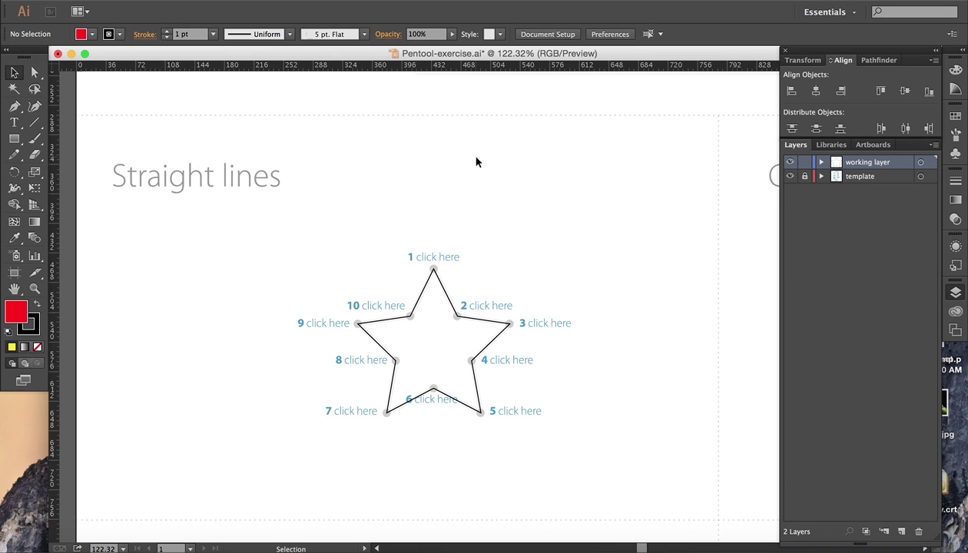
scroll(573, 276, "right", 10)
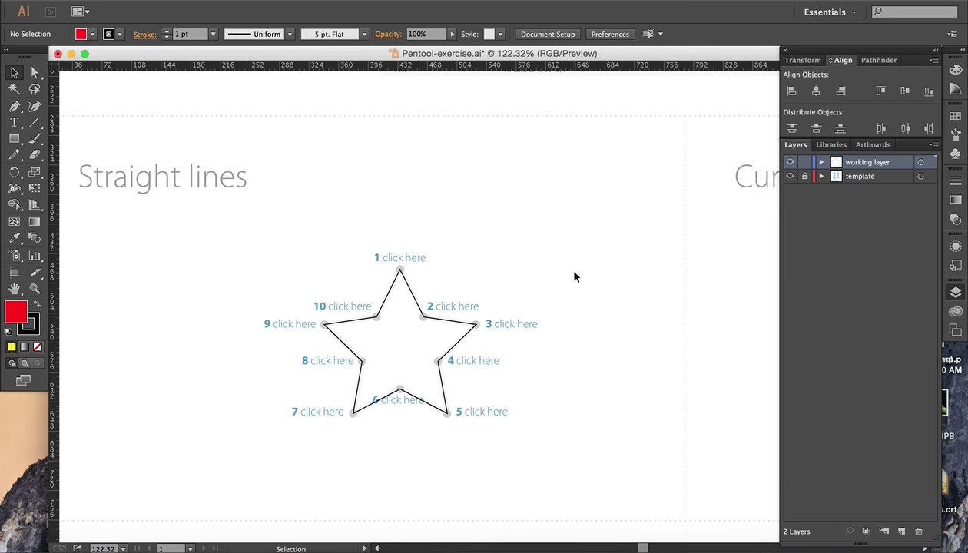
- Trace the Curved lines circle with smooth anchors at points 1, 3, 5 and 7, closing on point 1
scroll(574, 277, "right", 10)
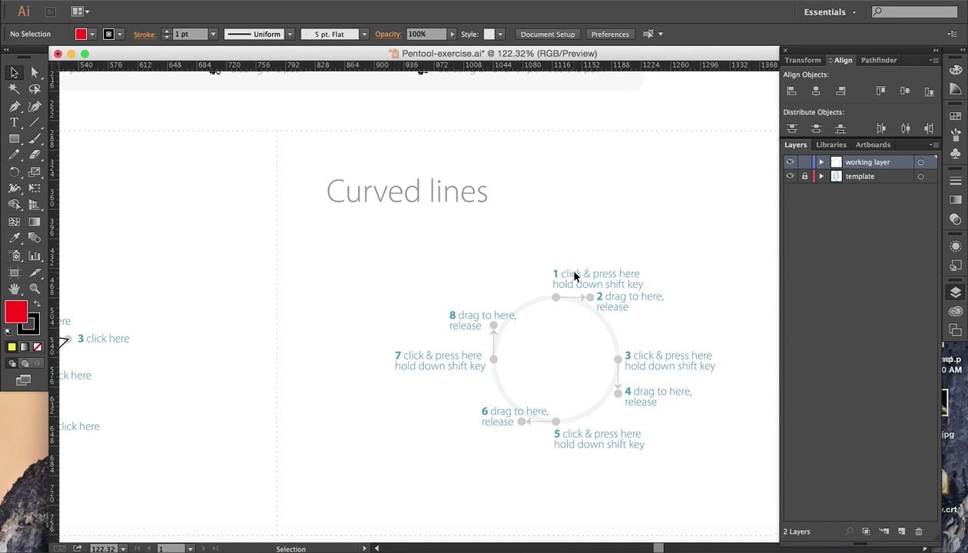
scroll(649, 271, "down", 2)
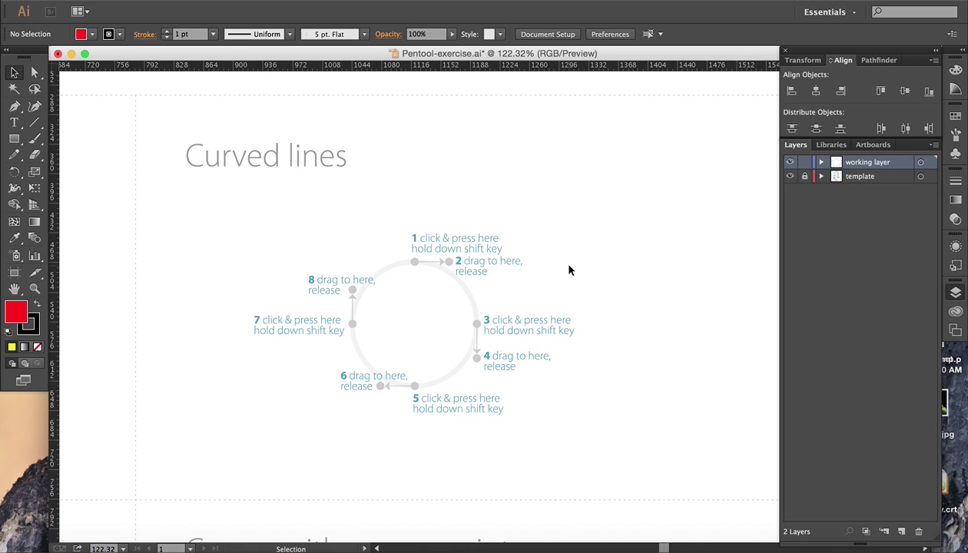
key("p")
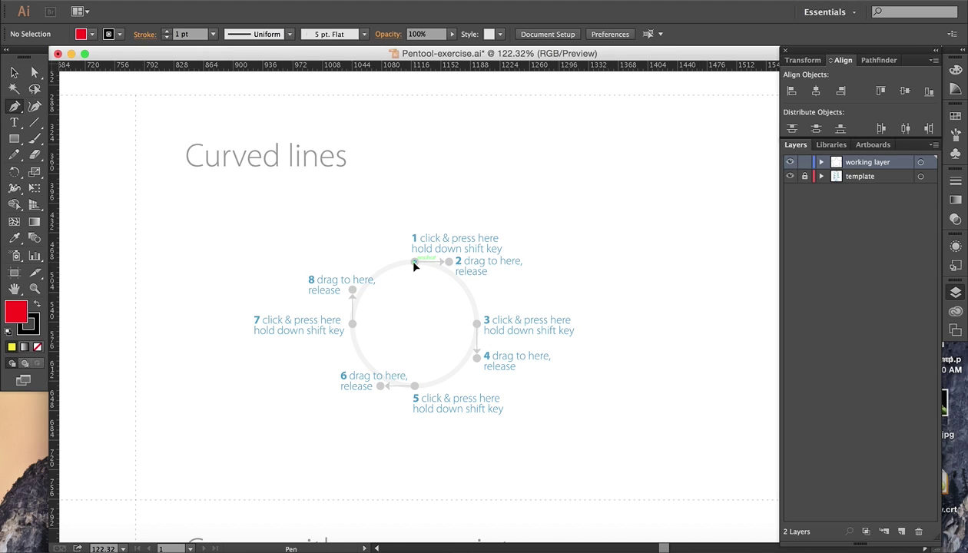
left_click_drag(413, 262, 449, 265)
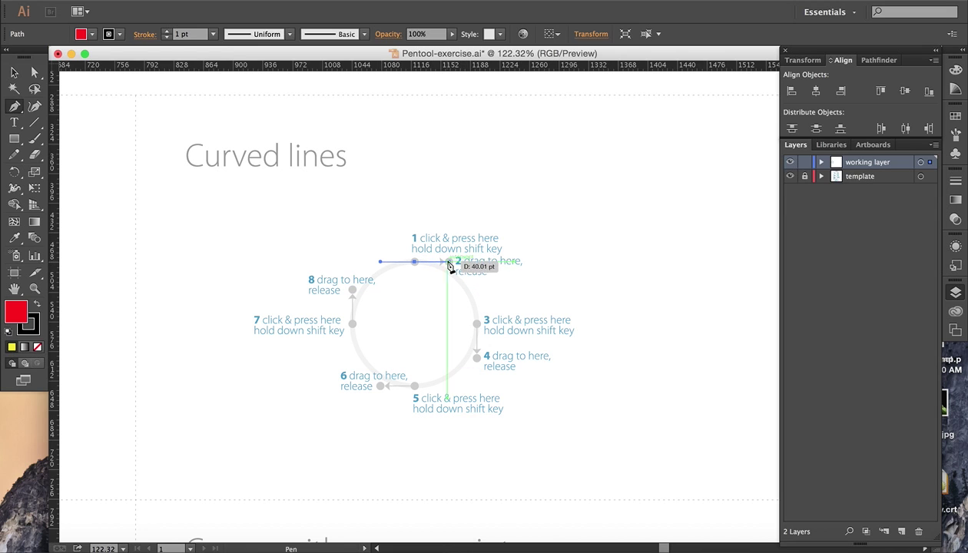
left_click(478, 328)
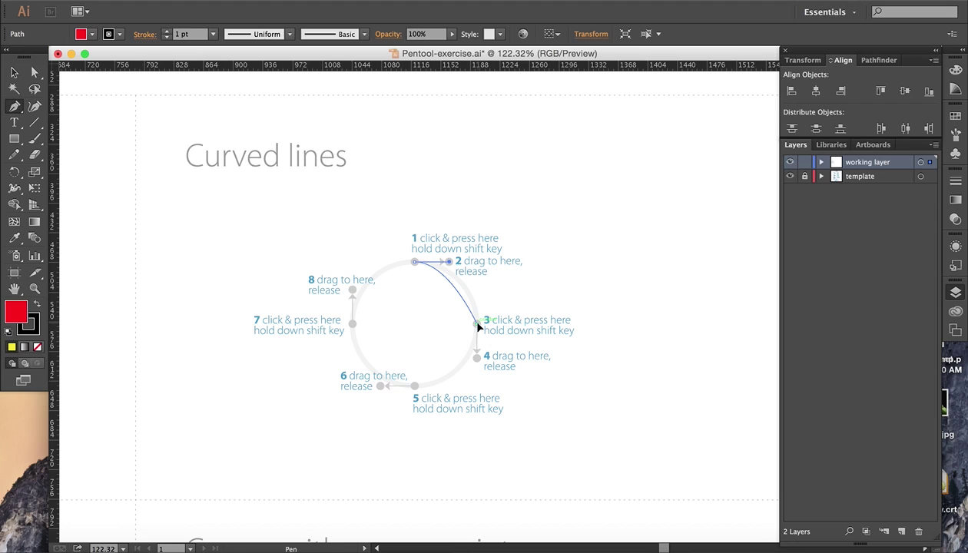
left_click_drag(477, 327, 476, 363)
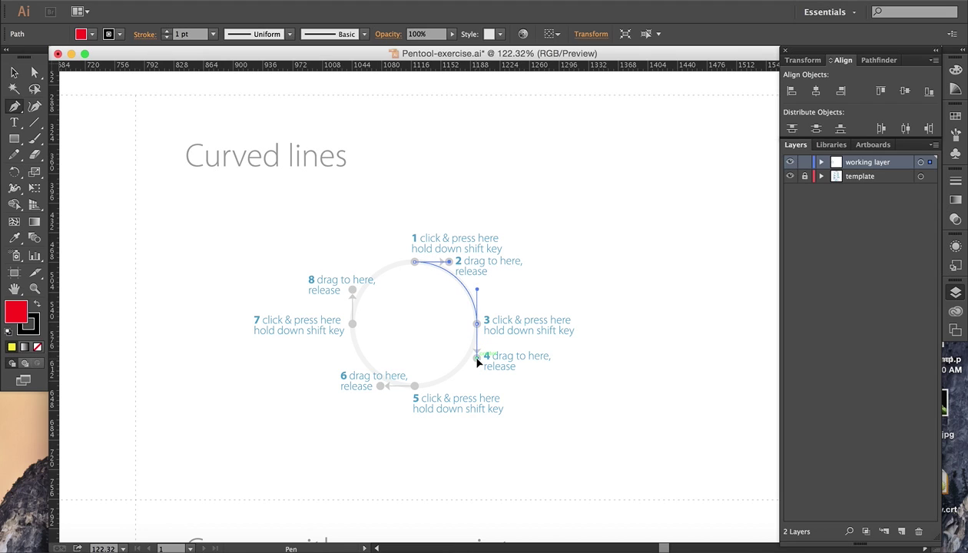
left_click_drag(476, 363, 478, 365)
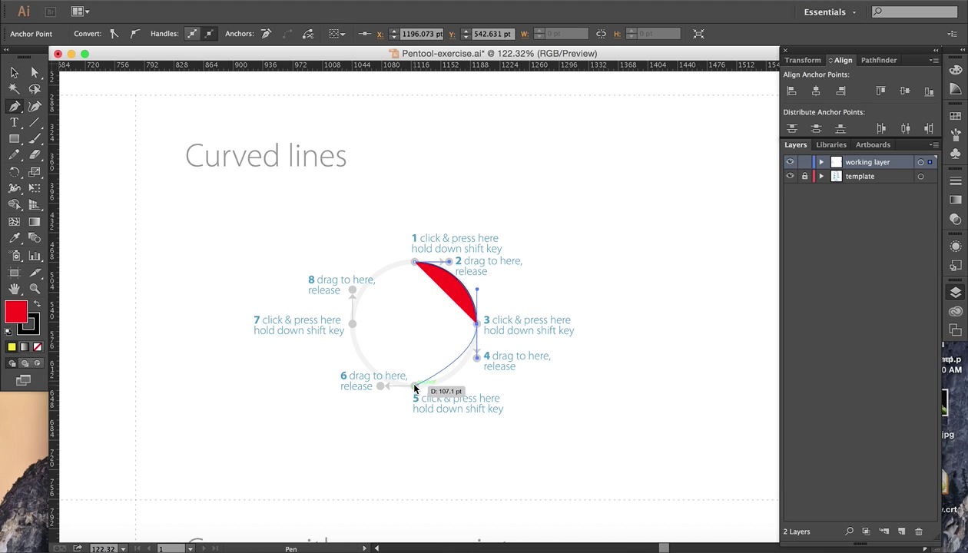
left_click_drag(414, 388, 381, 387)
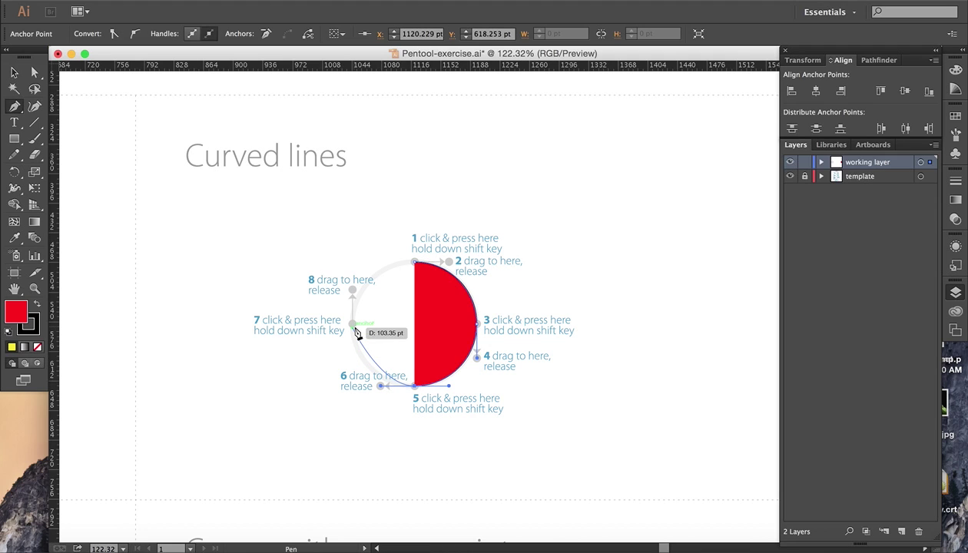
left_click_drag(353, 325, 354, 292)
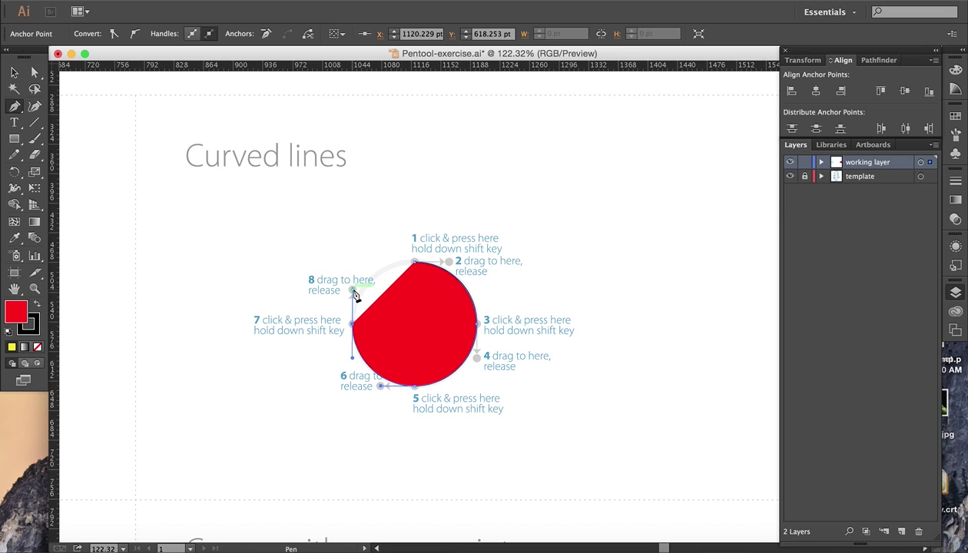
left_click_drag(414, 263, 451, 263)
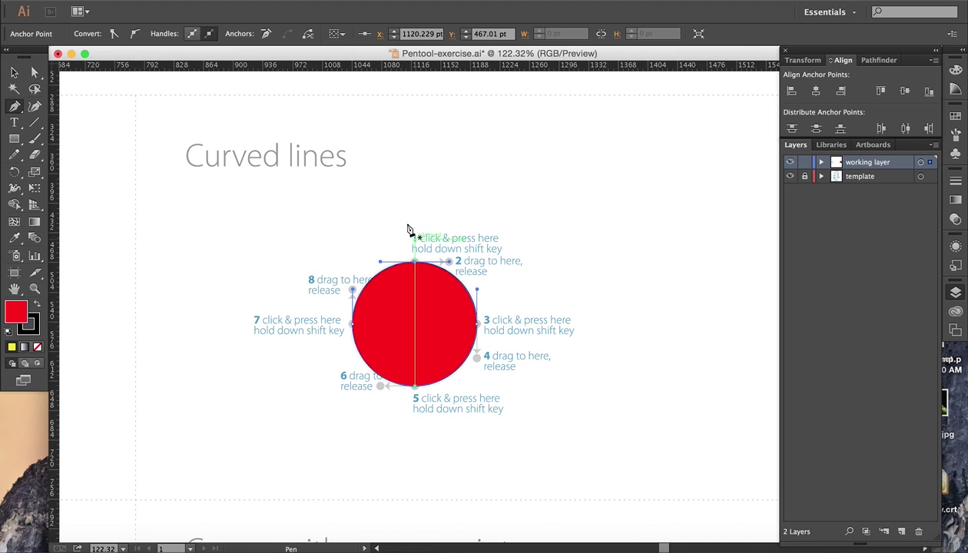
- Set the traced circle's fill to None and deselect it
left_click(17, 71)
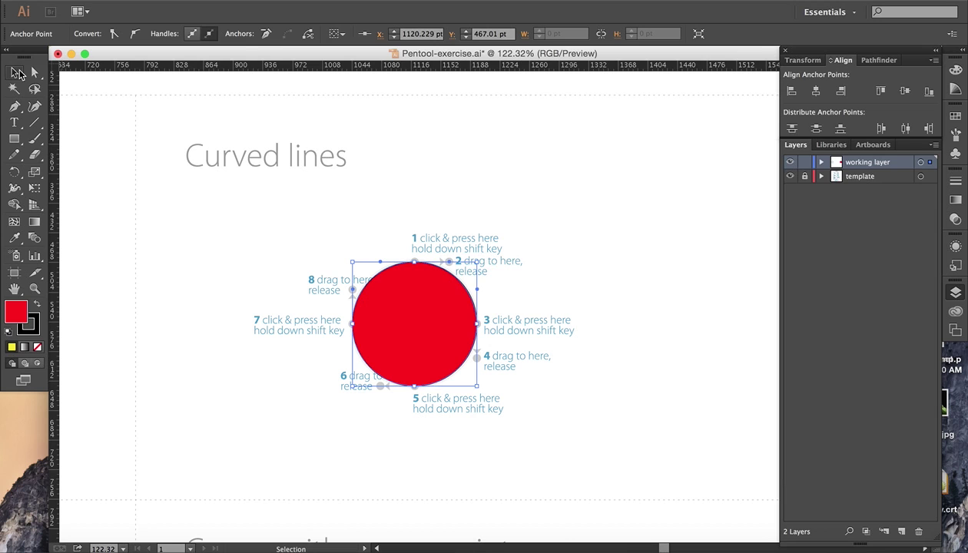
left_click(495, 304)
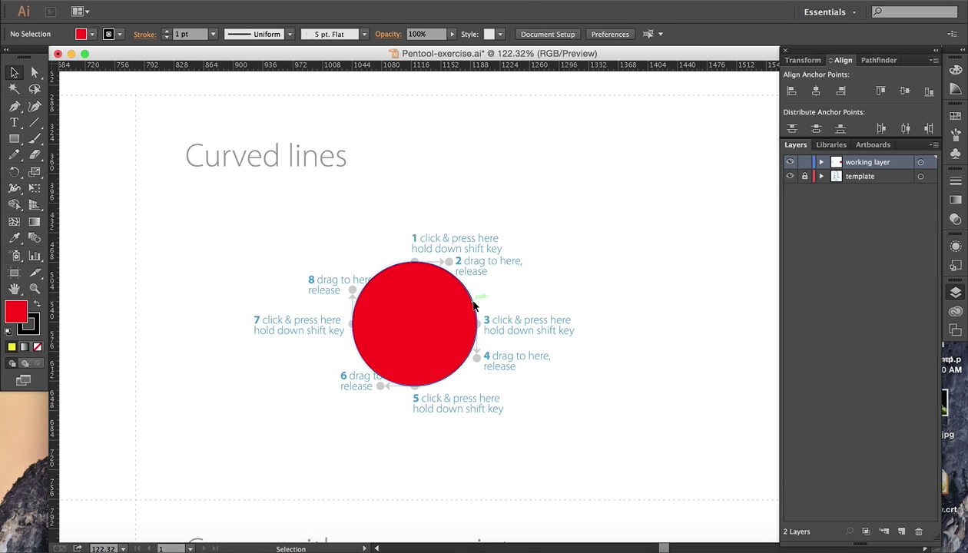
left_click(474, 355)
left_click(88, 36)
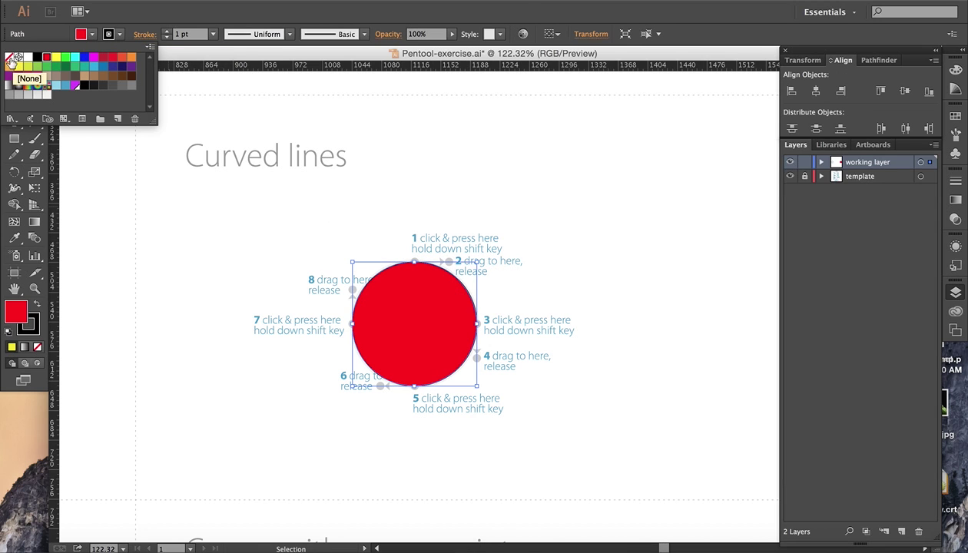
left_click(10, 62)
left_click(330, 262)
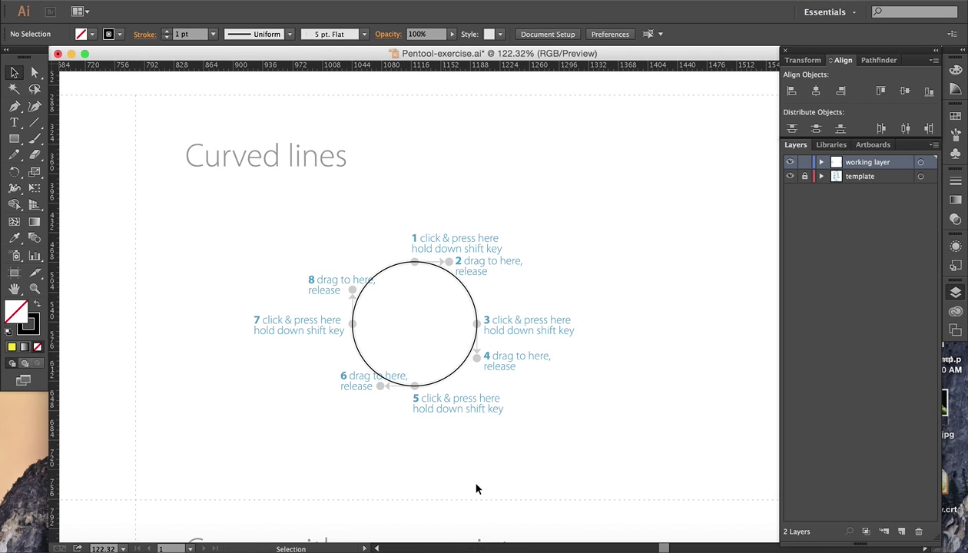
- Scroll down to the Multiple curves exercise artboard
scroll(509, 477, "down", 3)
scroll(509, 477, "left", 10)
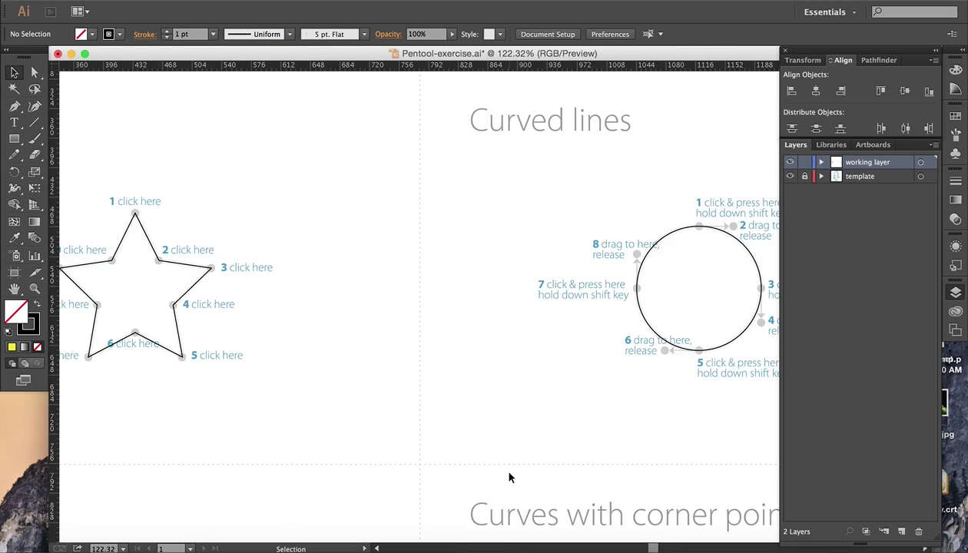
scroll(509, 477, "down", 10)
scroll(509, 477, "left", 4)
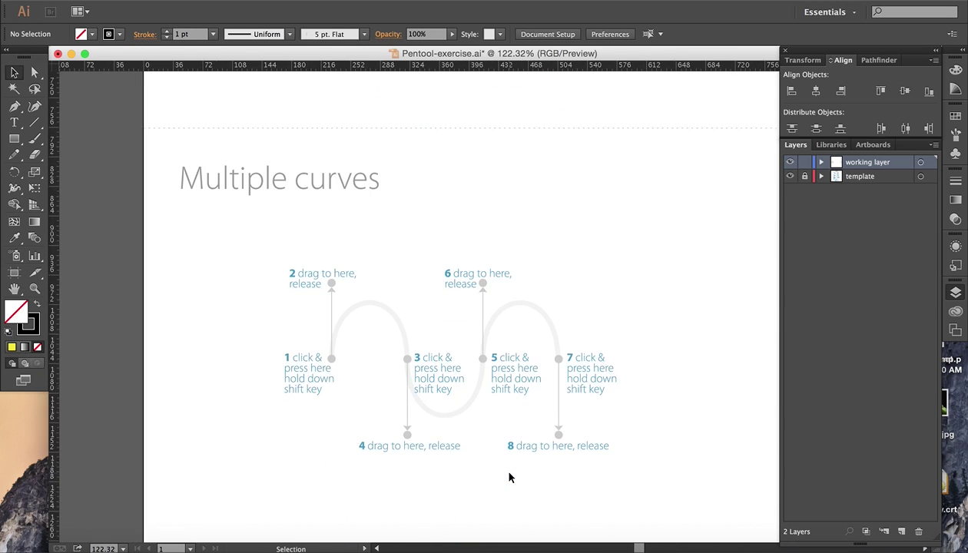
scroll(508, 477, "right", 2)
scroll(509, 478, "down", 1)
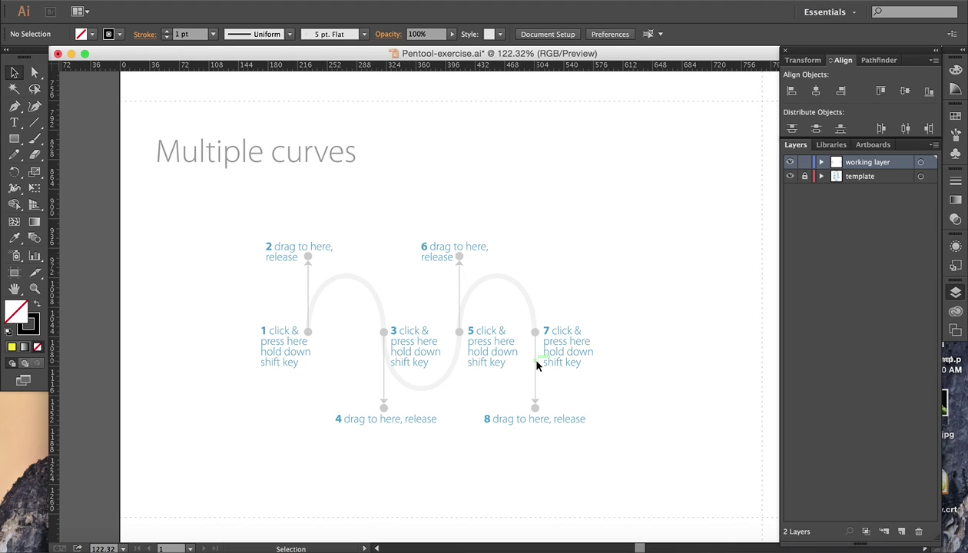
scroll(530, 361, "right", 1)
- Draw a wavy path with smooth anchors at points 1, 3, 5 and 7 pulled toward 2, 4, 6, 8
key("p")
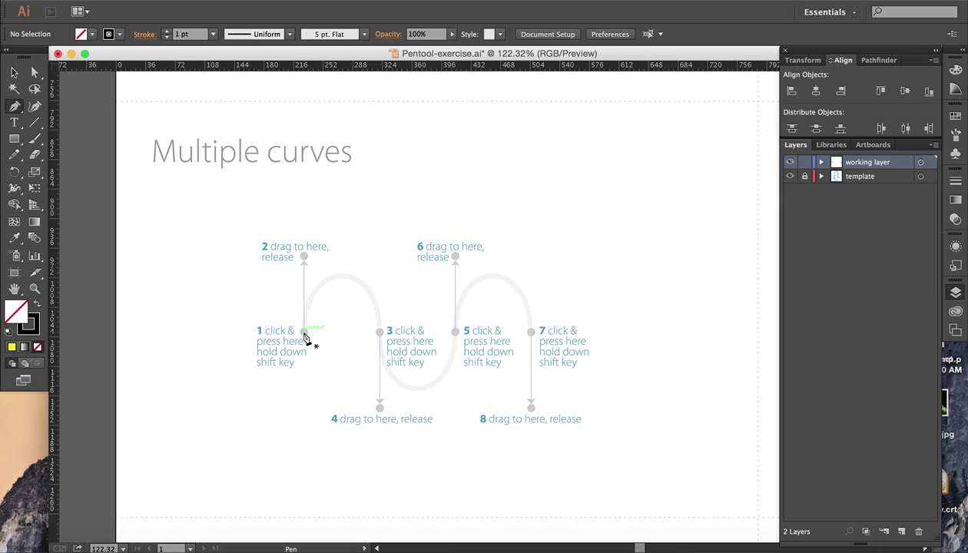
left_click_drag(304, 331, 304, 283)
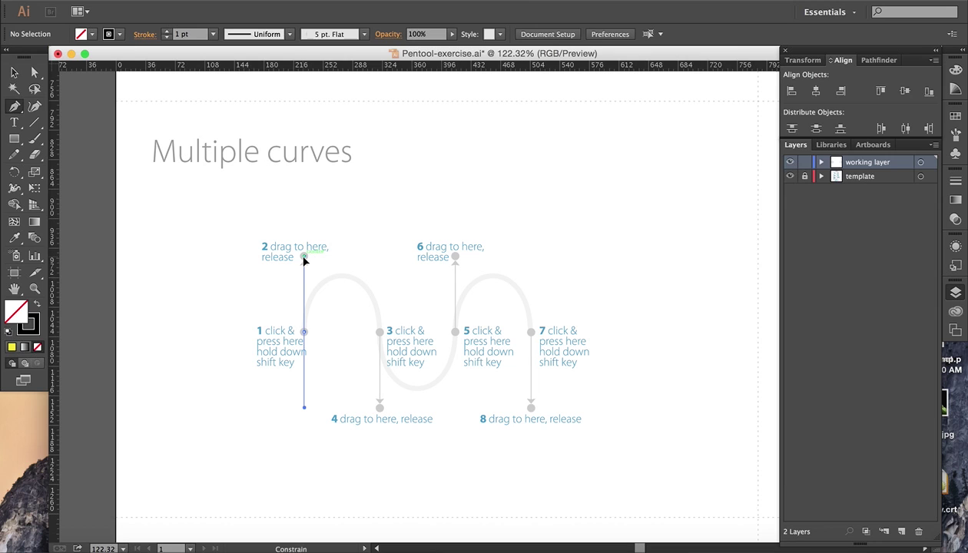
left_click_drag(304, 261, 304, 258)
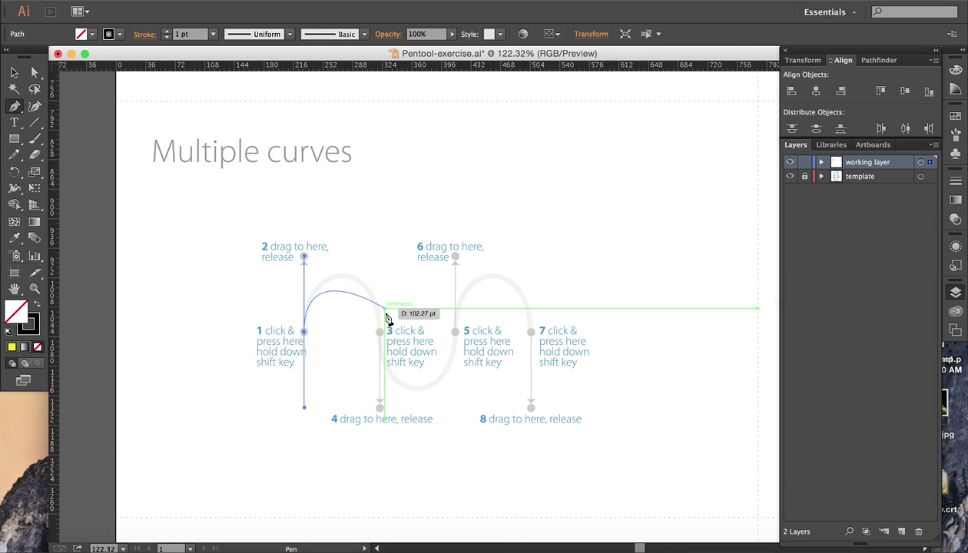
left_click_drag(380, 331, 379, 409)
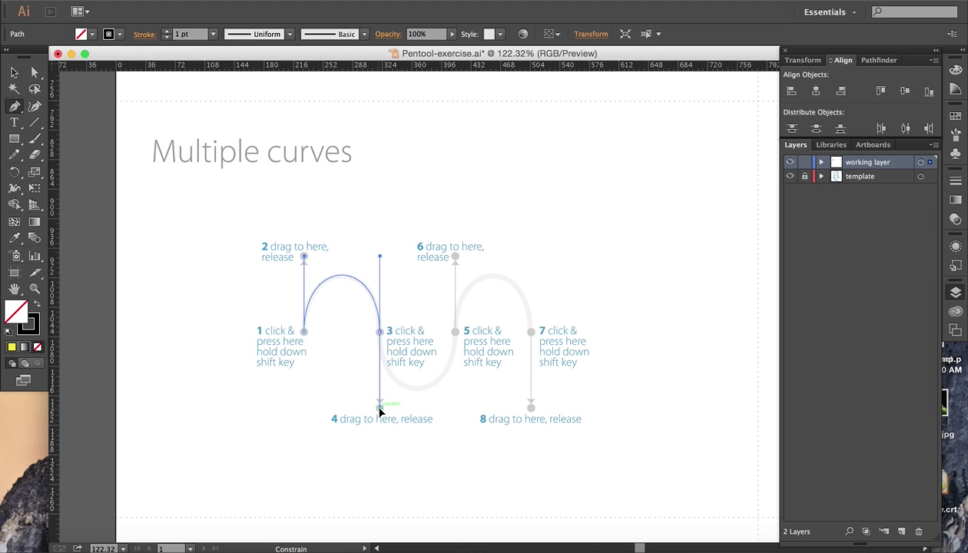
left_click_drag(380, 413, 380, 409)
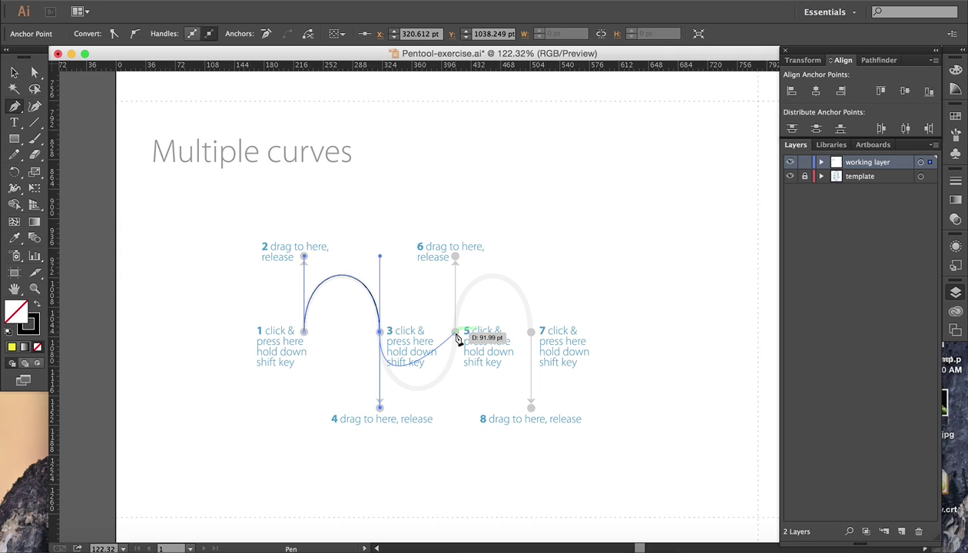
left_click_drag(454, 335, 456, 259)
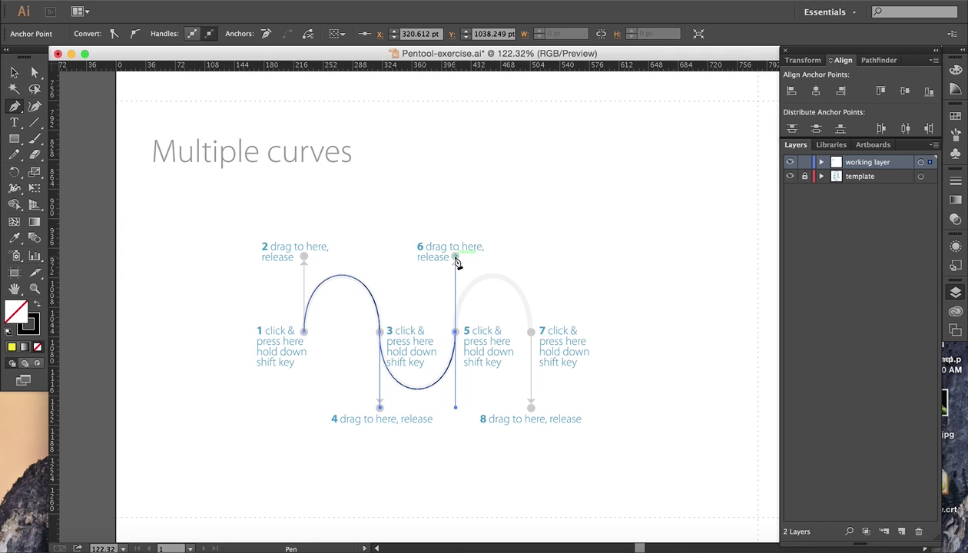
left_click_drag(532, 333, 538, 344)
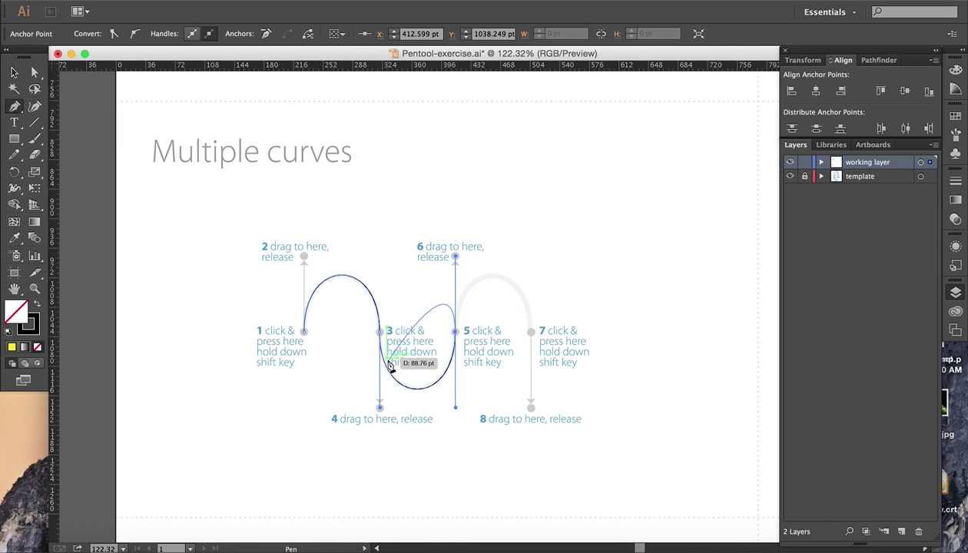
left_click_drag(531, 334, 531, 409)
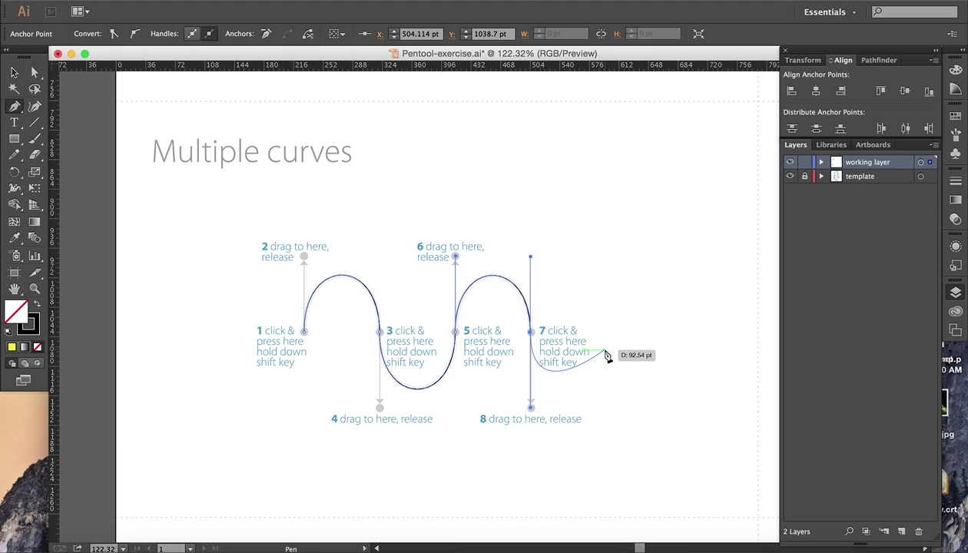
- Undo the arch to point 7 and redraw it from anchor 5, curving down toward point 8
key("ctrl+z")
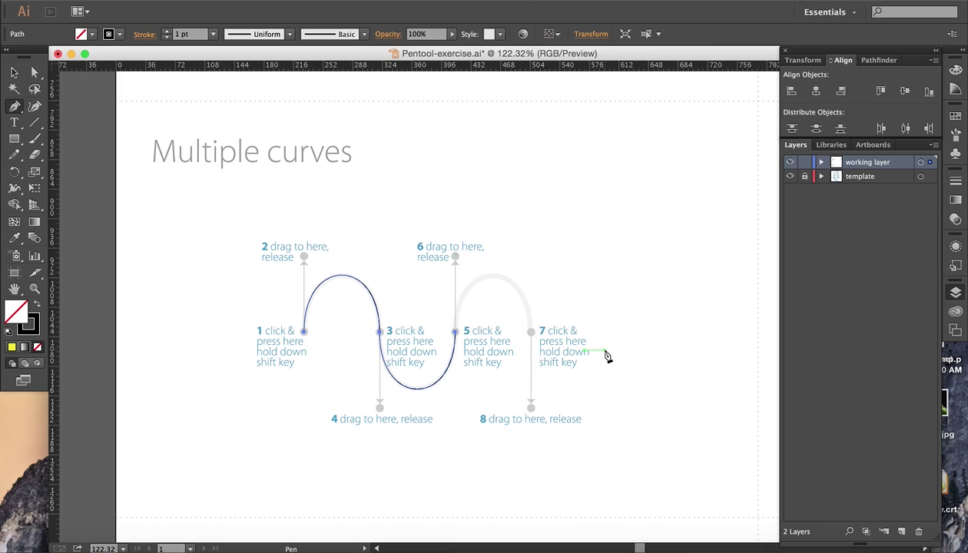
left_click(454, 331)
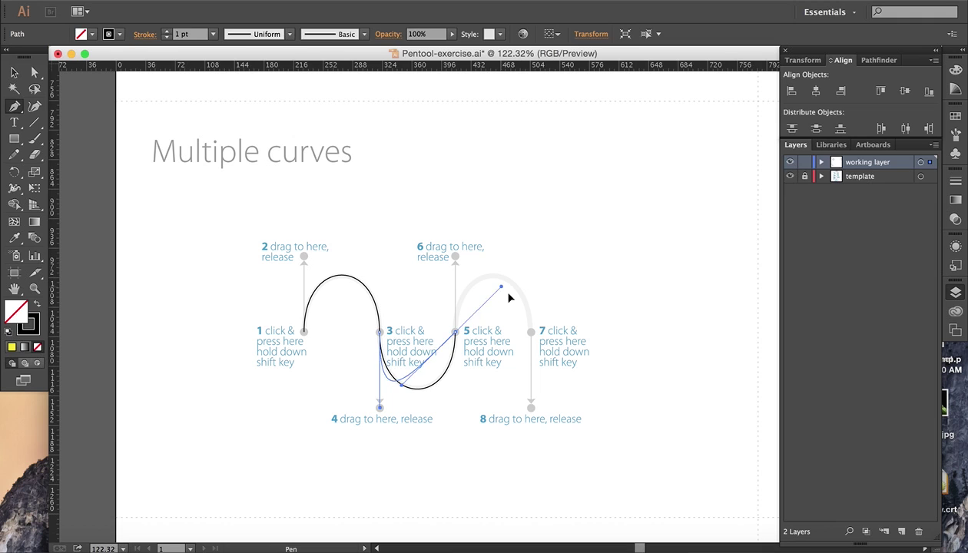
left_click_drag(455, 332, 455, 257)
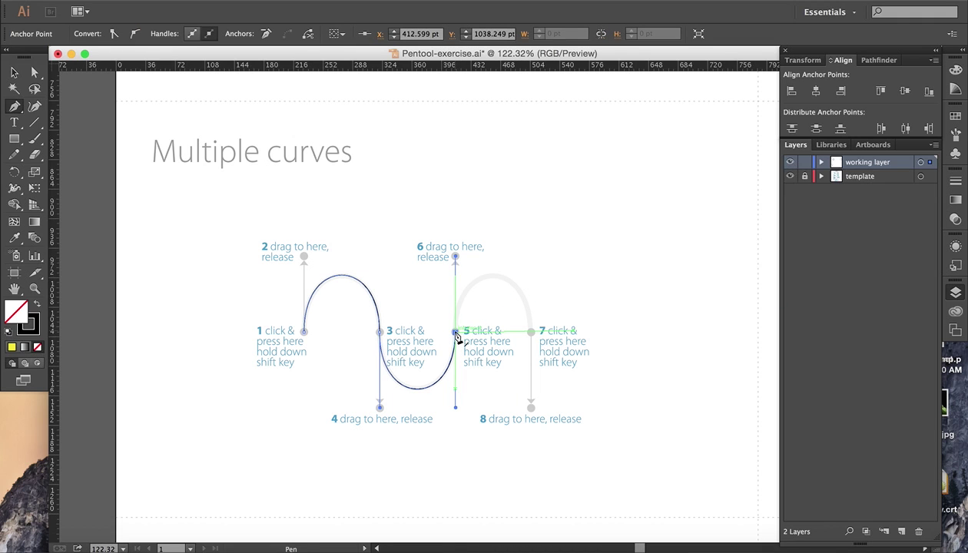
left_click(456, 333)
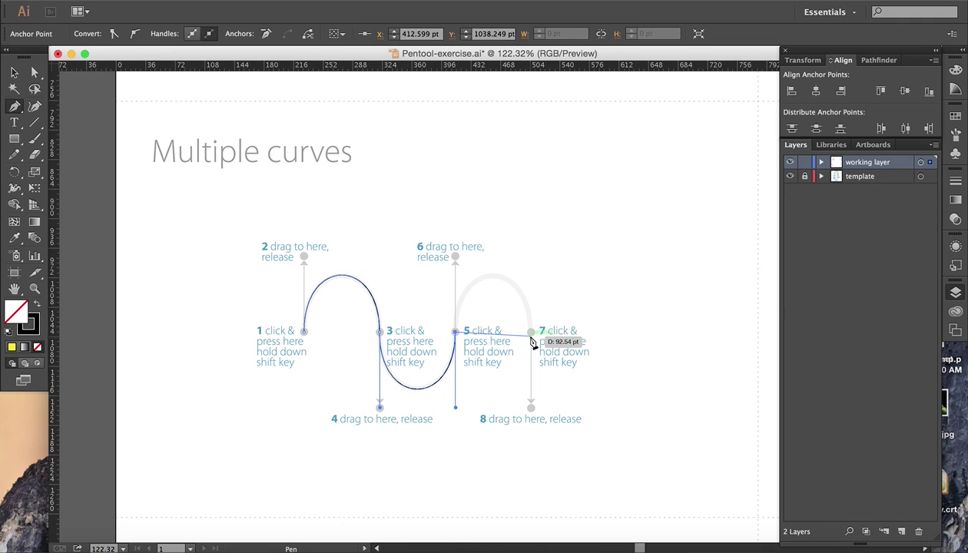
left_click_drag(531, 333, 532, 413)
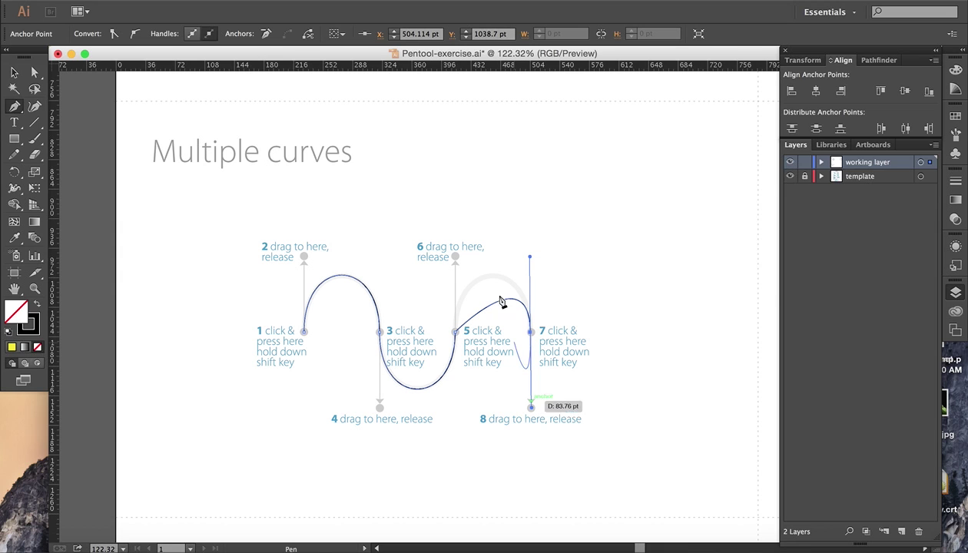
left_click_drag(501, 303, 4, 47)
- Select the wave path, test moving it and anchor 5, then restore its position
left_click(14, 71)
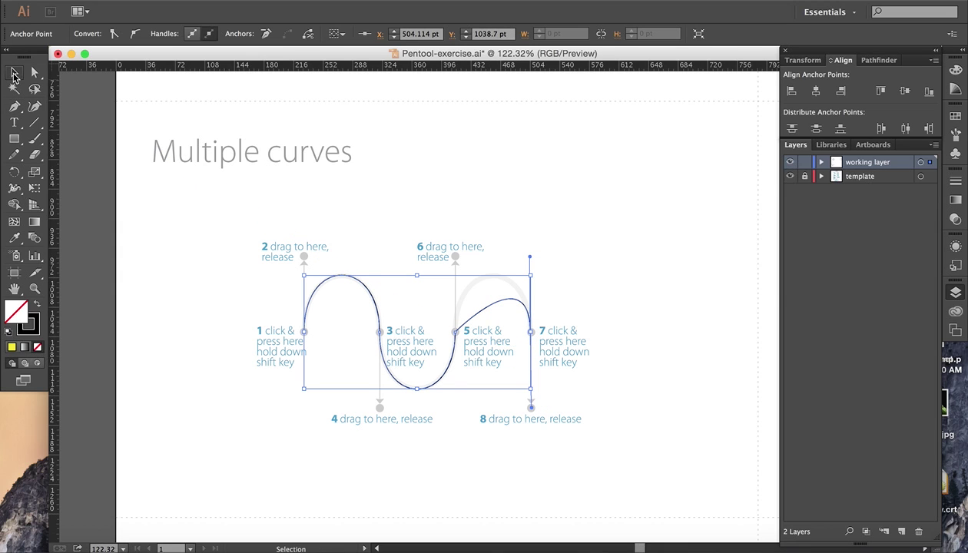
left_click(458, 339)
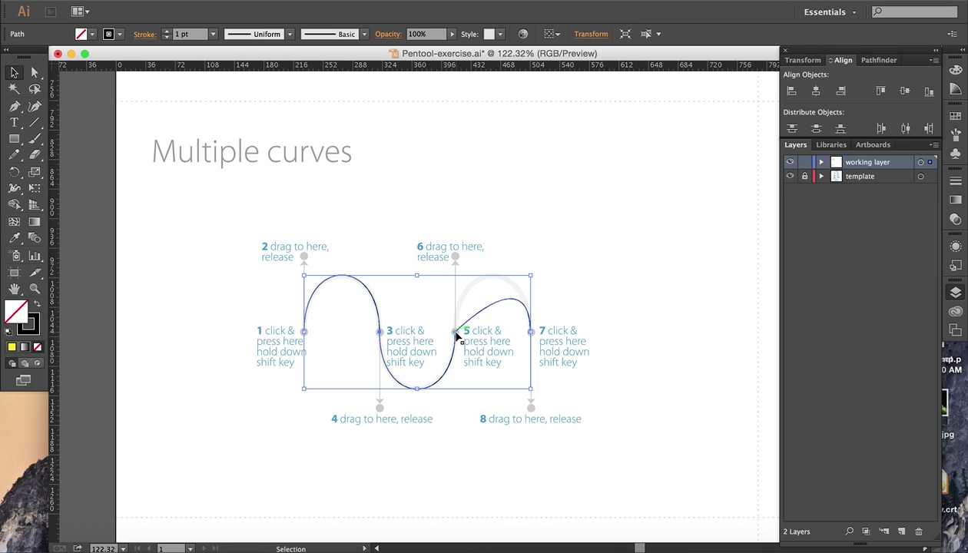
left_click(34, 71)
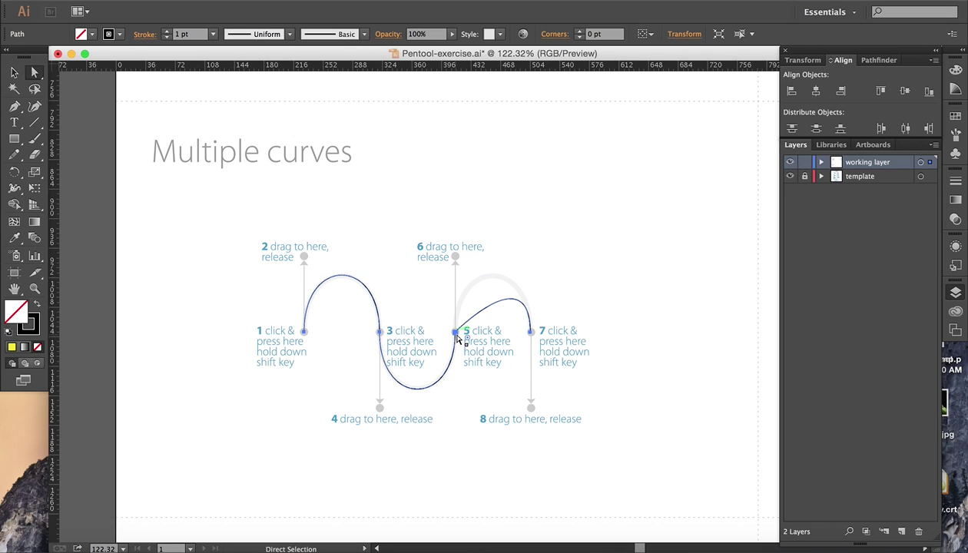
key("v")
mouse_move(457, 340)
left_mouse_down()
mouse_move(456, 283)
mouse_move(455, 330)
left_mouse_up()
left_click(415, 315)
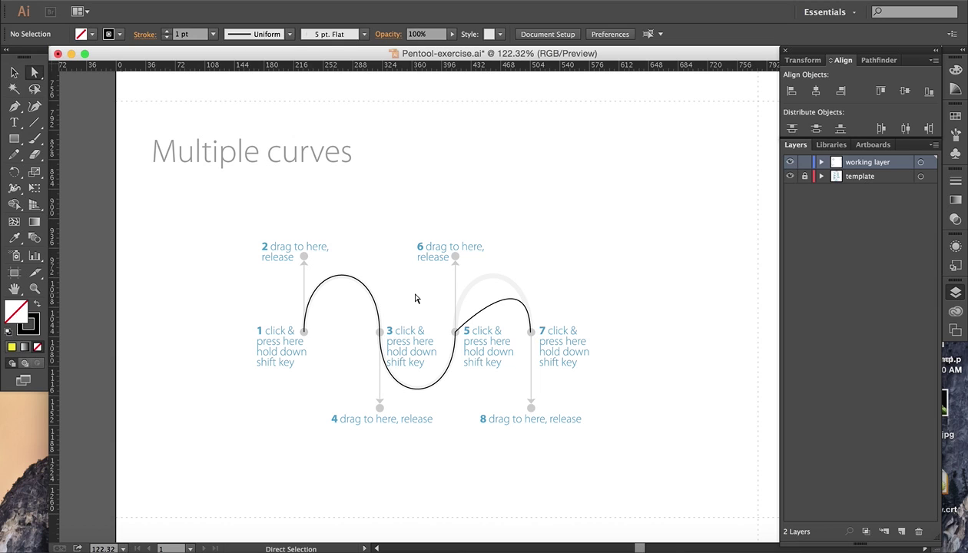
left_click(456, 331)
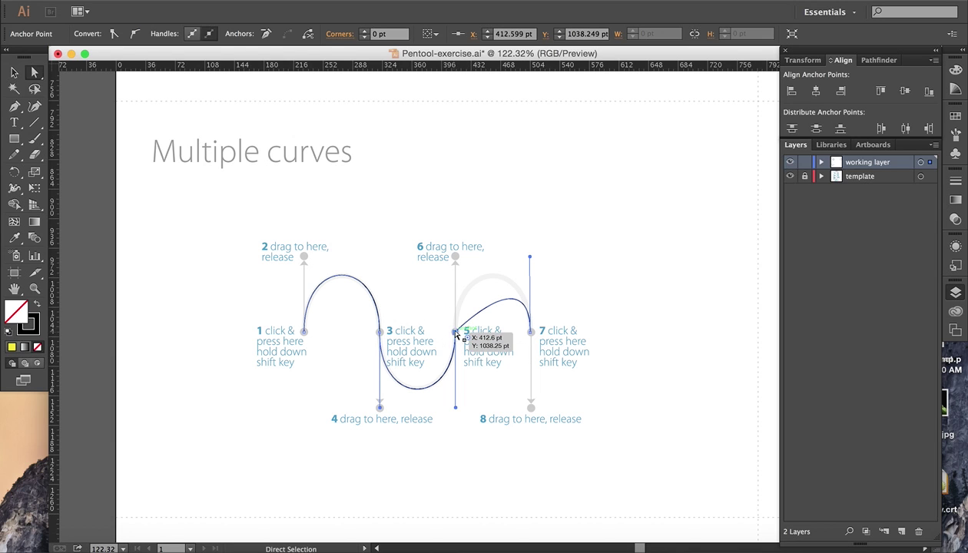
mouse_move(457, 338)
left_mouse_down()
mouse_move(458, 283)
mouse_move(456, 345)
mouse_move(456, 331)
left_mouse_up()
left_click(21, 71)
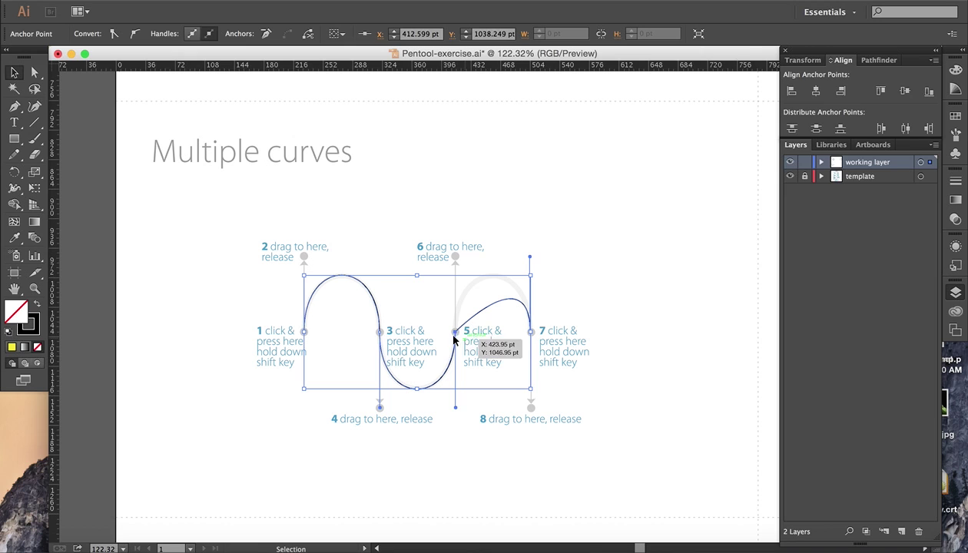
left_click_drag(455, 335, 461, 303)
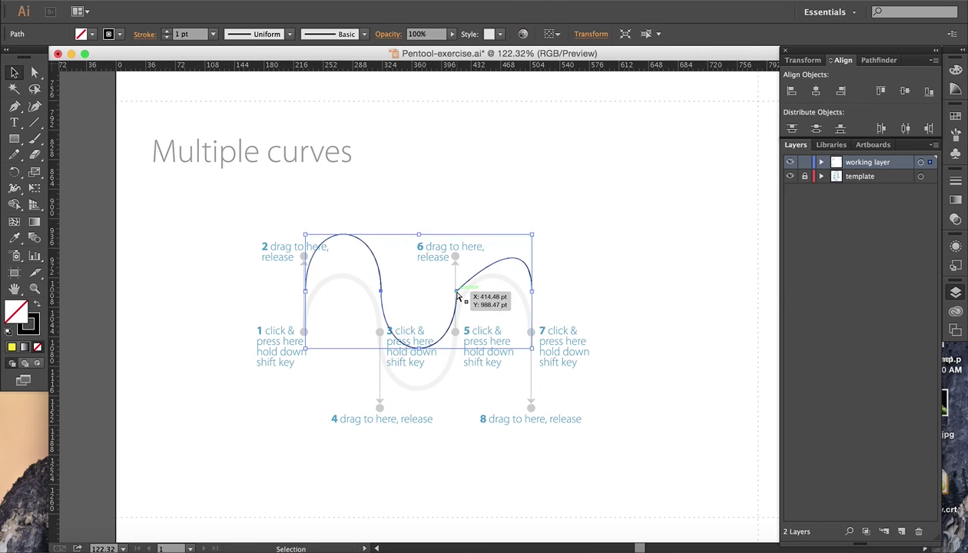
key("super+z")
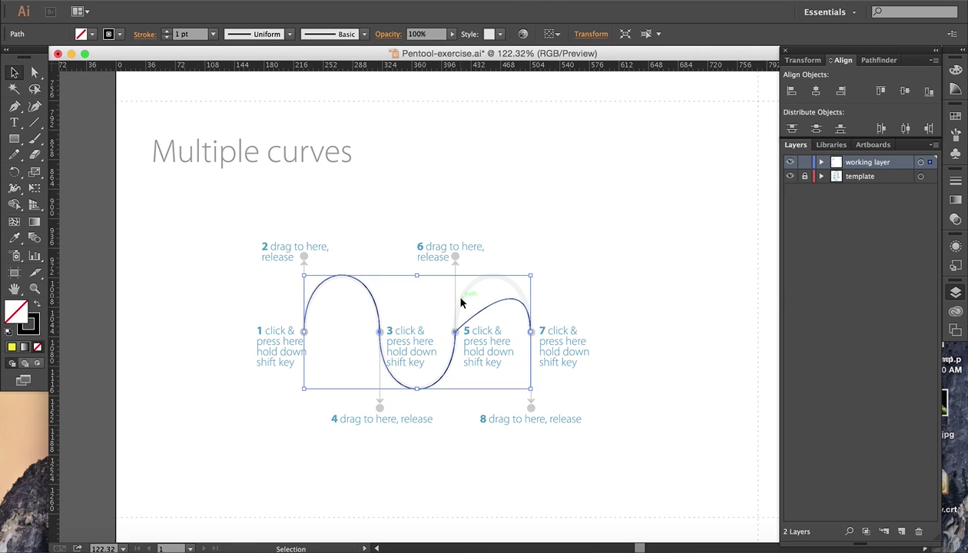
left_click(536, 334)
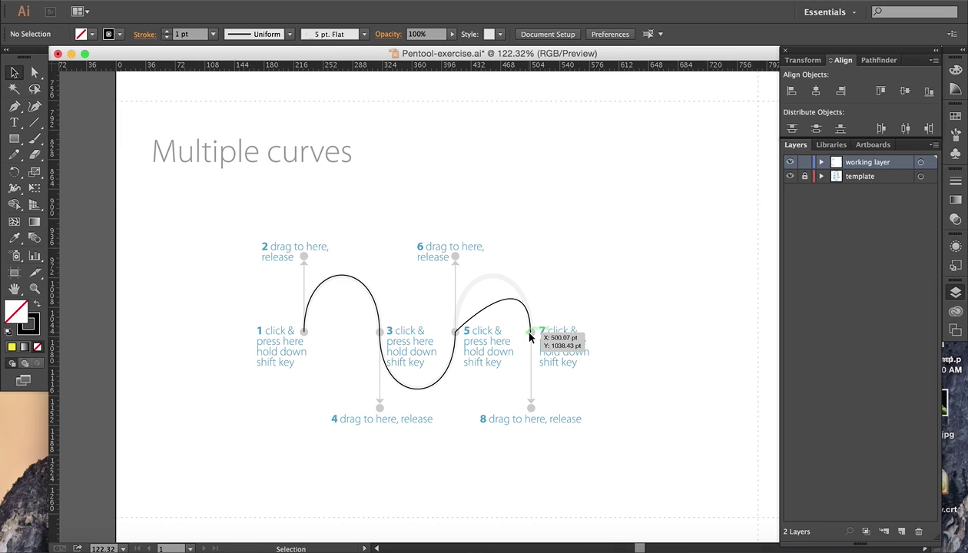
- Delete the end anchors at points 7 and 5 with the Direct Selection tool
left_click(530, 321)
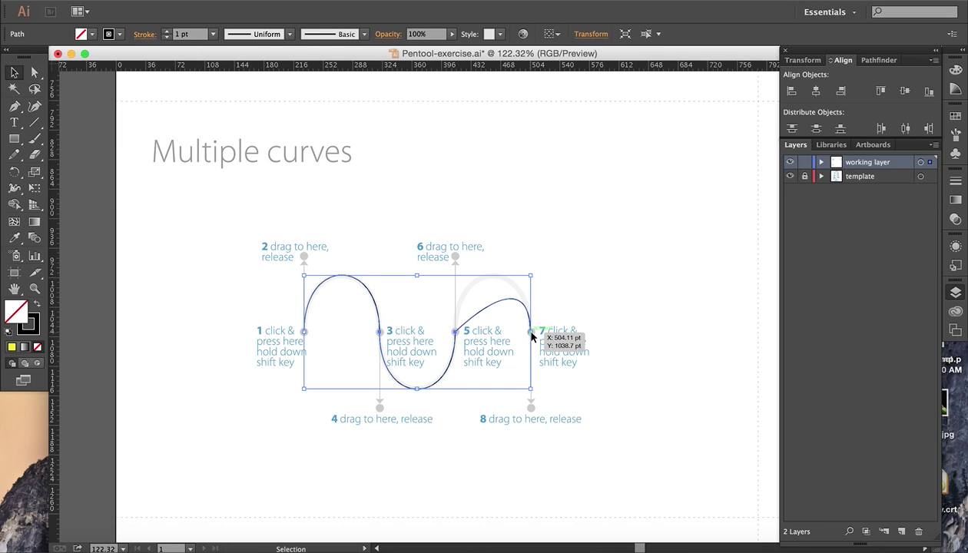
left_click(35, 71)
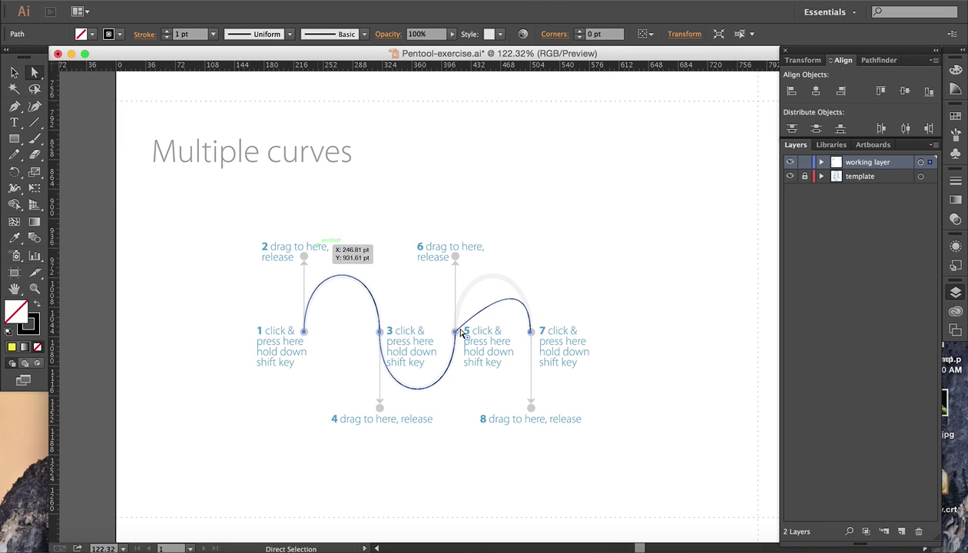
left_click(530, 333)
key("Delete")
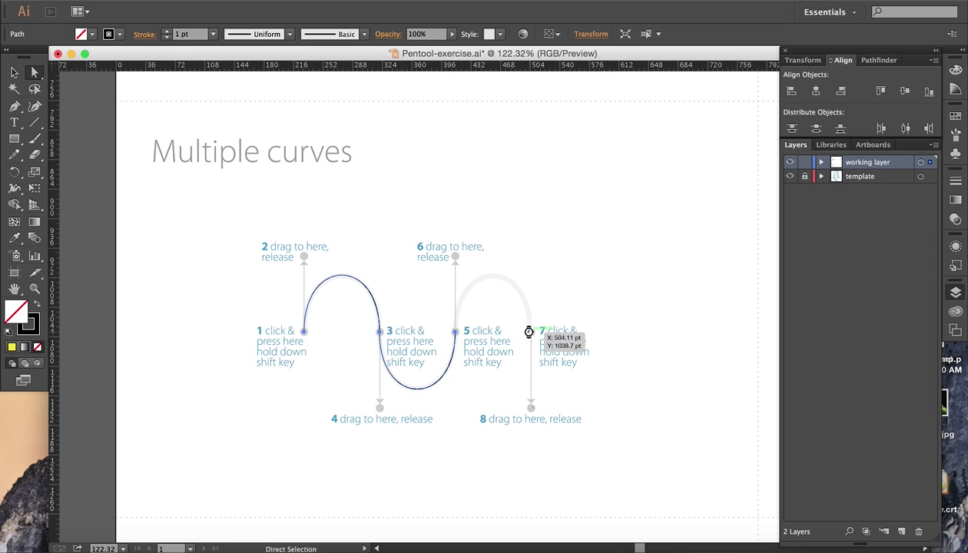
left_click(456, 334)
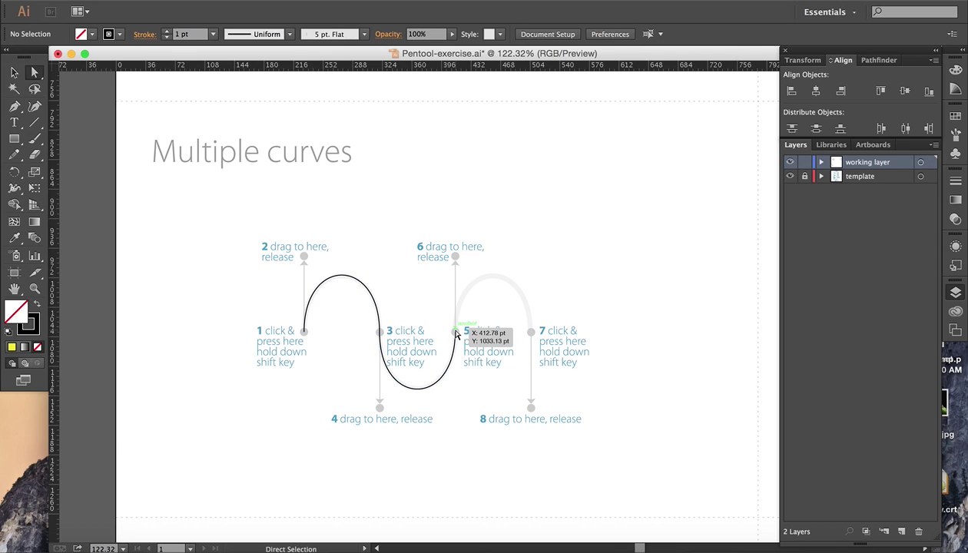
left_click(456, 334)
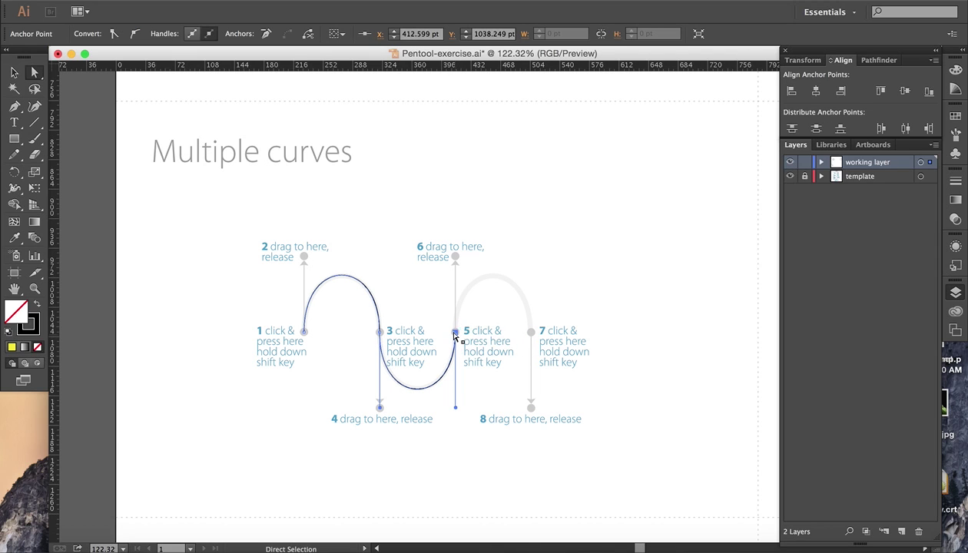
key("Delete")
- Redraw from point 3 through anchors 5 and 7, curving up to 6 and down to 8, then deselect
key("p")
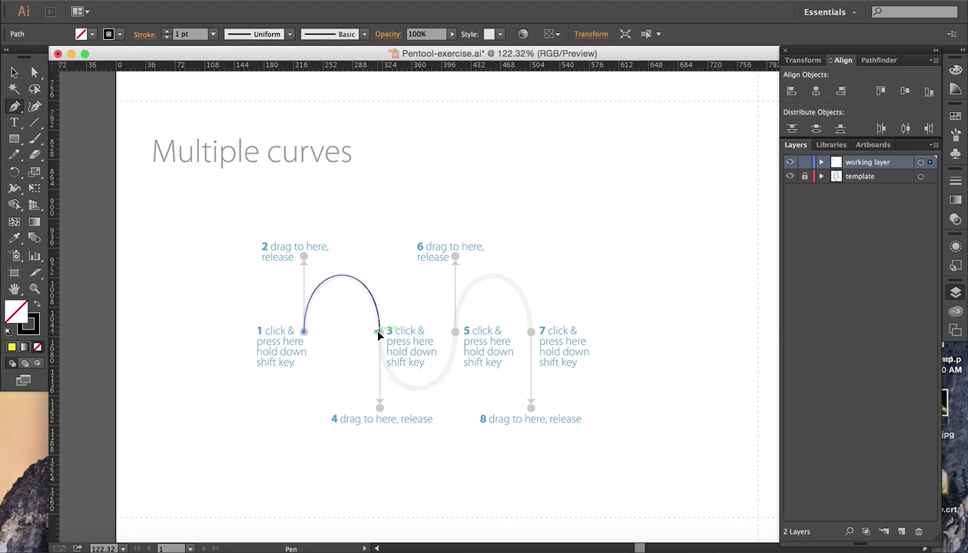
left_click_drag(378, 335, 380, 410)
left_click_drag(455, 331, 454, 258)
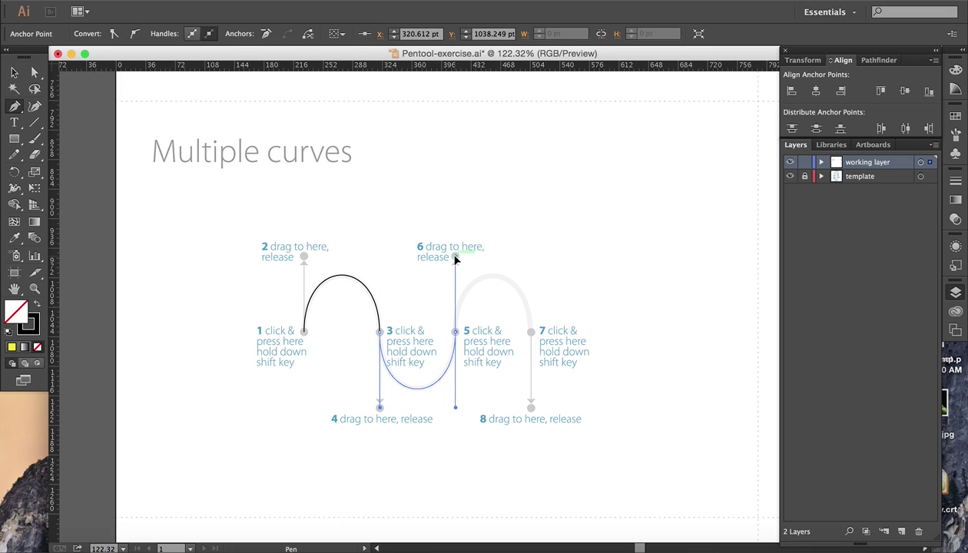
left_click_drag(456, 332, 460, 338)
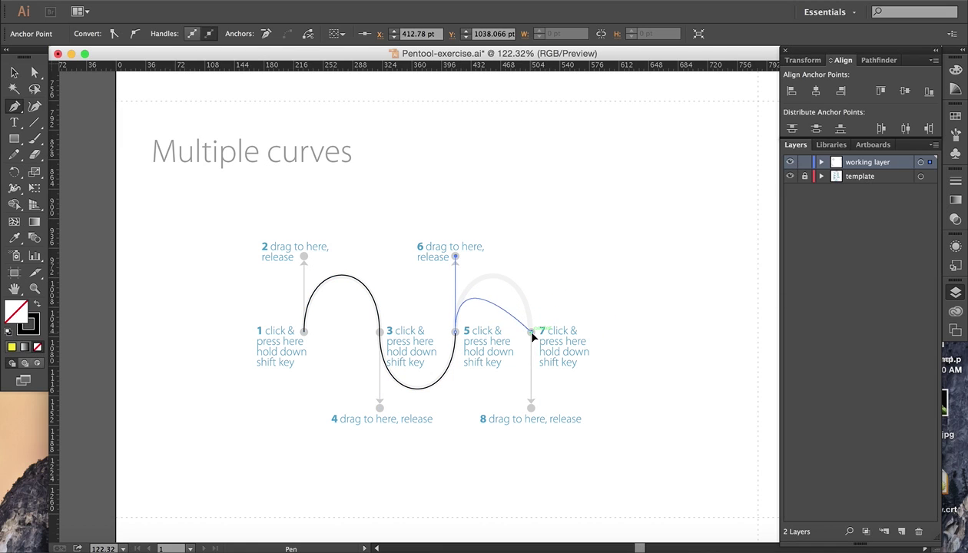
left_click_drag(531, 332, 534, 413)
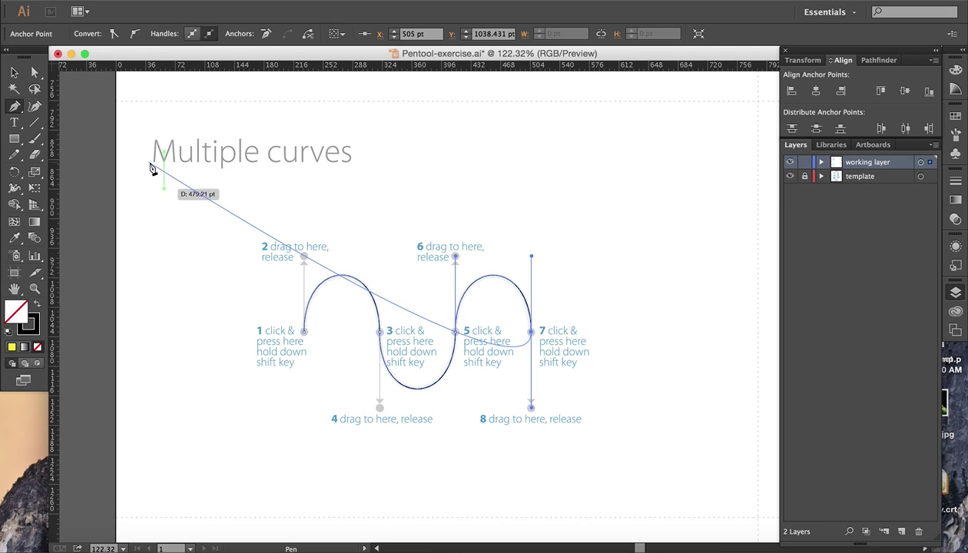
left_click(14, 71)
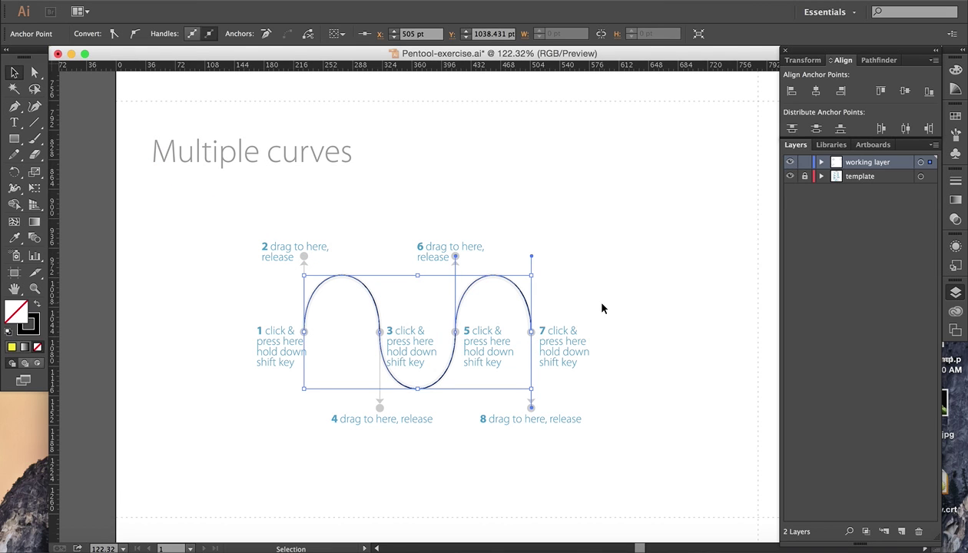
left_click(638, 345)
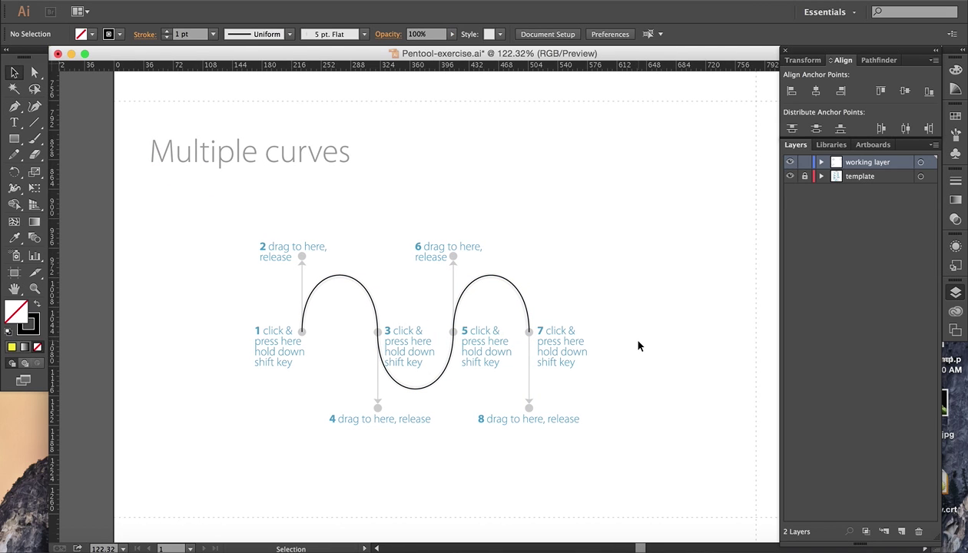
- Start the path at anchor 1 and make anchor 3 a corner with a handle down to point 4
scroll(638, 345, "right", 10)
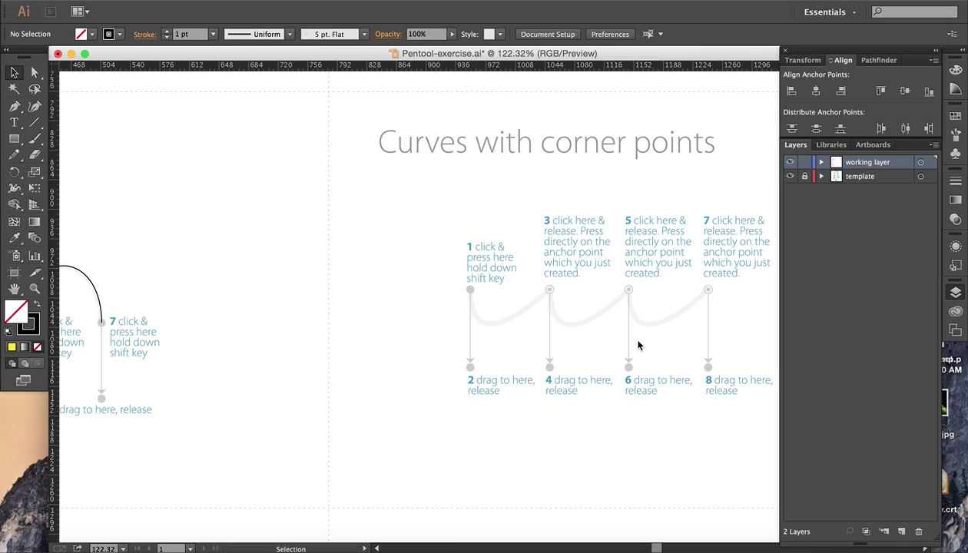
scroll(637, 345, "right", 4)
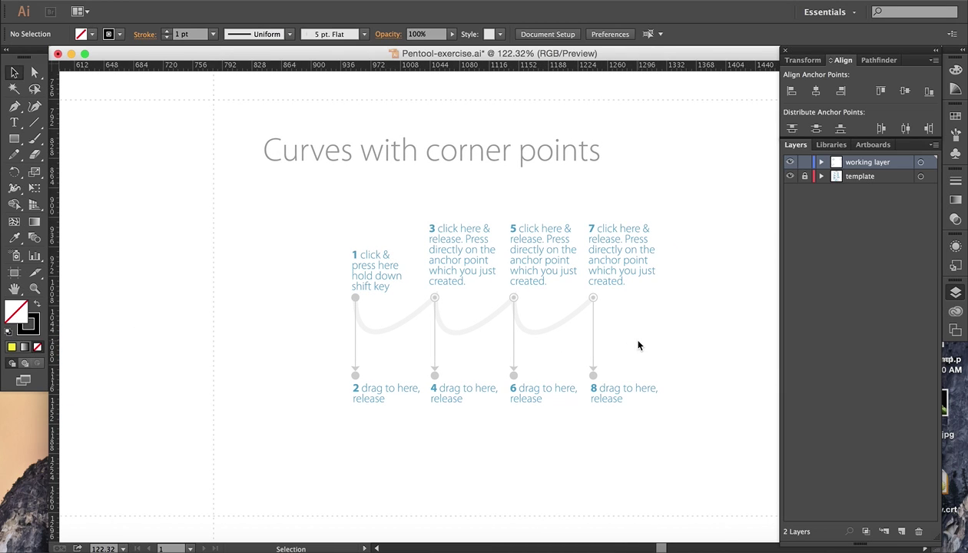
scroll(547, 347, "right", 2)
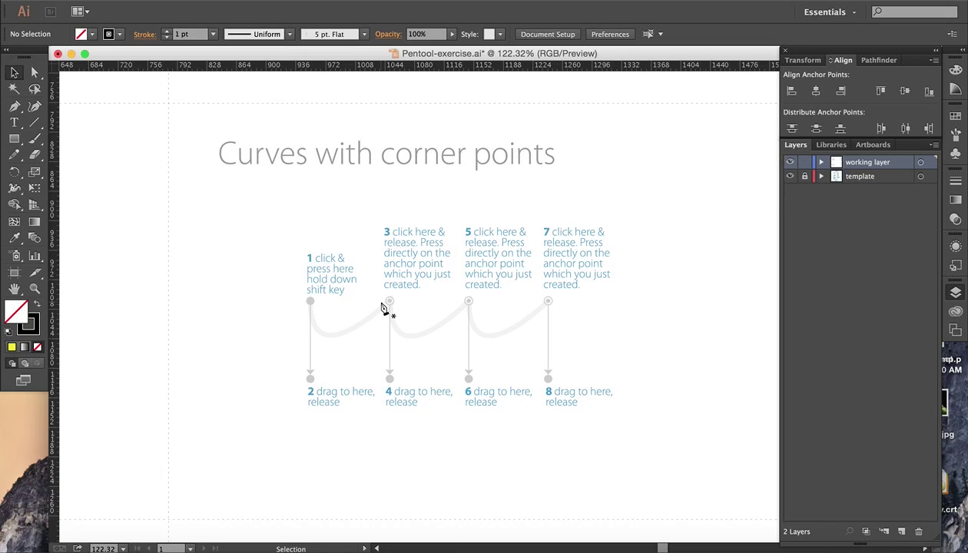
key("p")
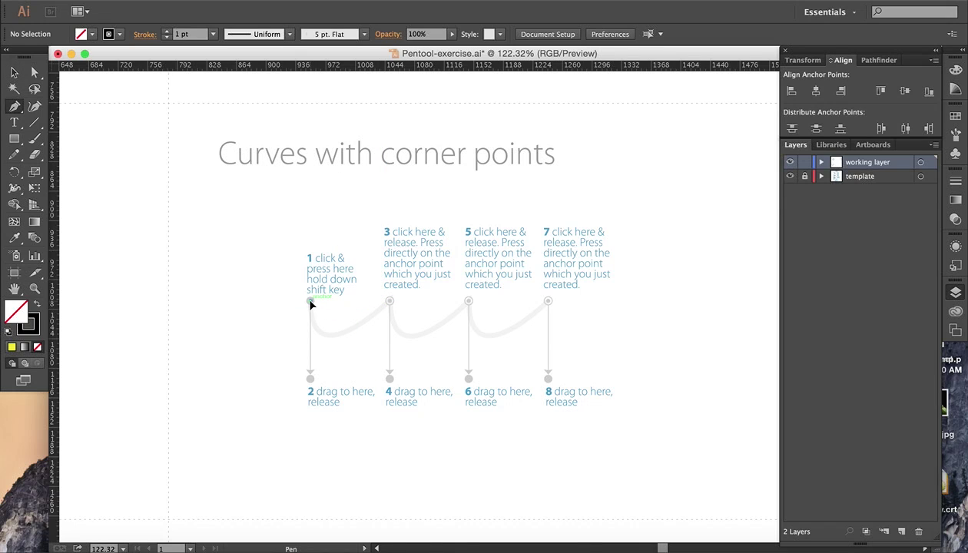
left_click_drag(311, 301, 311, 381)
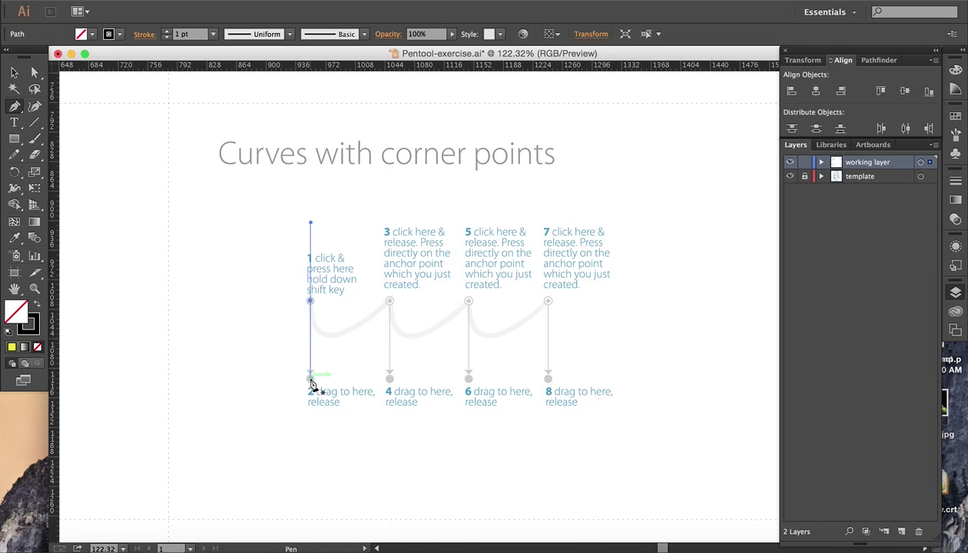
left_click(390, 302)
left_click_drag(391, 305, 425, 261)
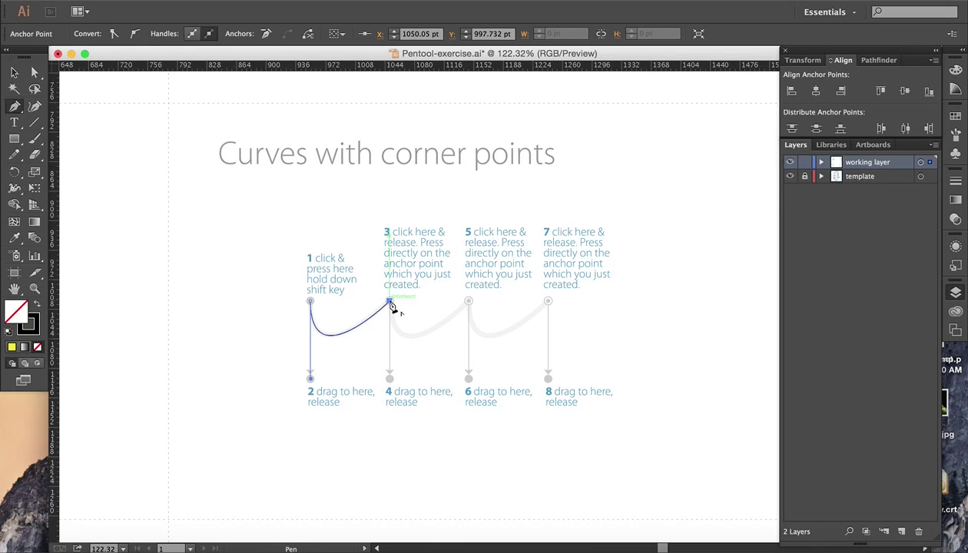
mouse_move(394, 305)
left_mouse_down()
mouse_move(427, 315)
mouse_move(391, 310)
mouse_move(390, 380)
mouse_move(391, 307)
left_mouse_up()
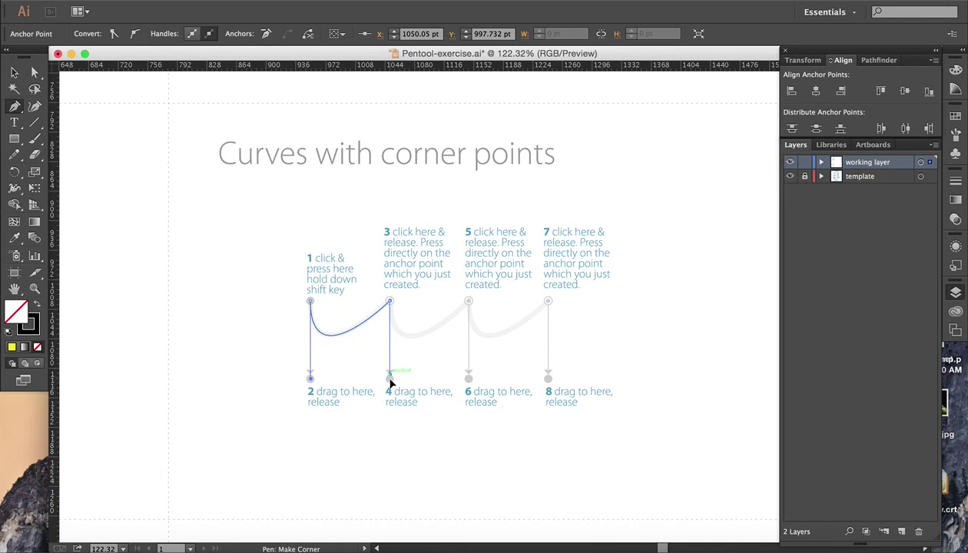
left_click_drag(391, 381, 392, 385)
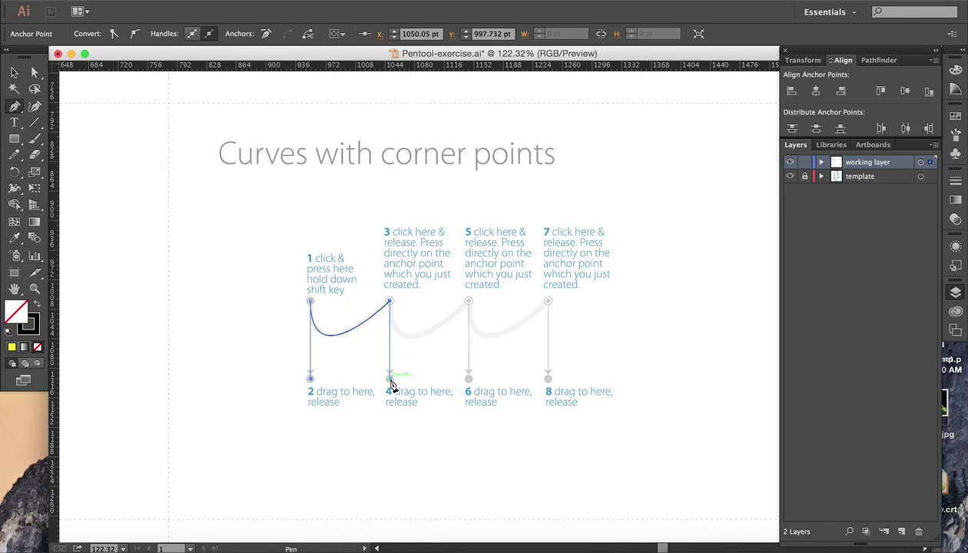
- Add corner anchor 5 with a handle down to point 6, then end the path at anchor 7
left_click(468, 301)
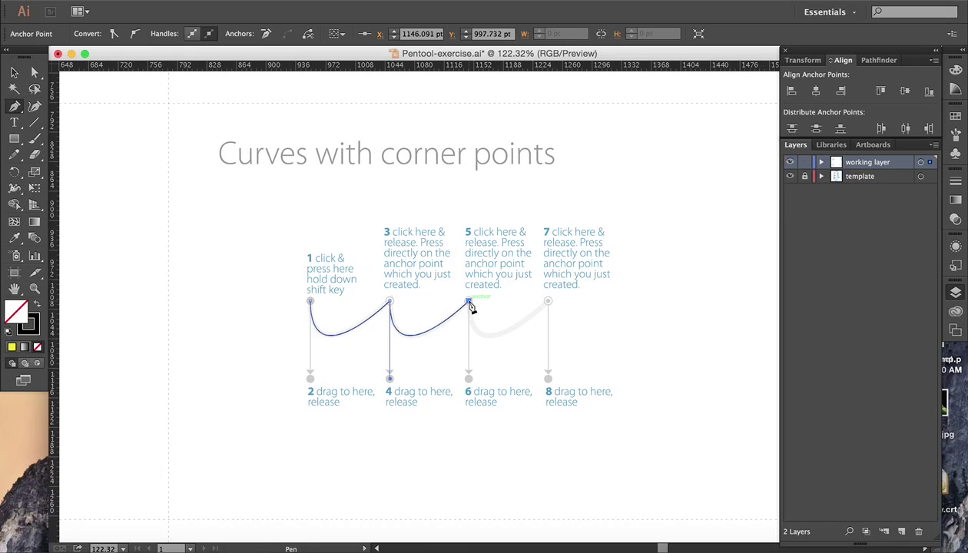
left_click(468, 303)
left_click_drag(470, 305, 470, 340)
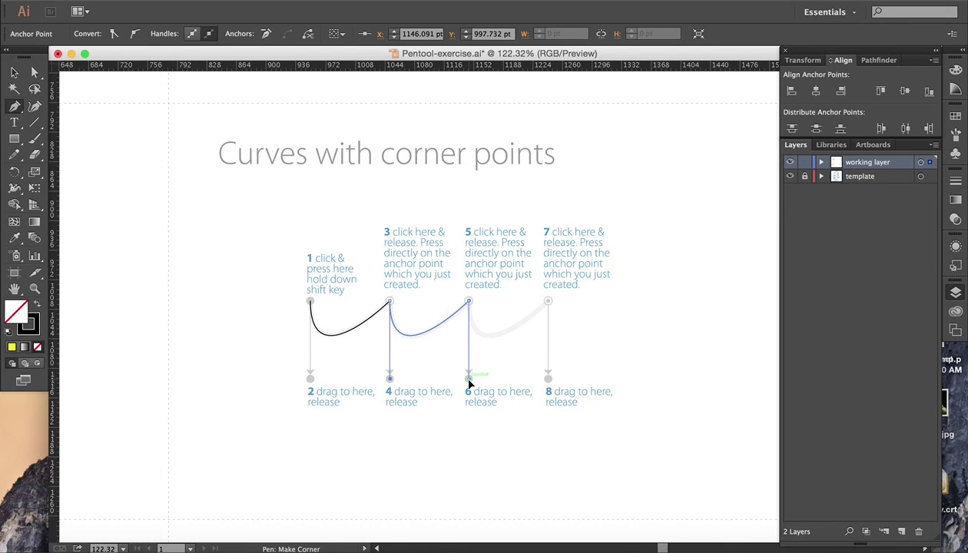
left_click_drag(469, 380, 469, 379)
left_click(549, 302)
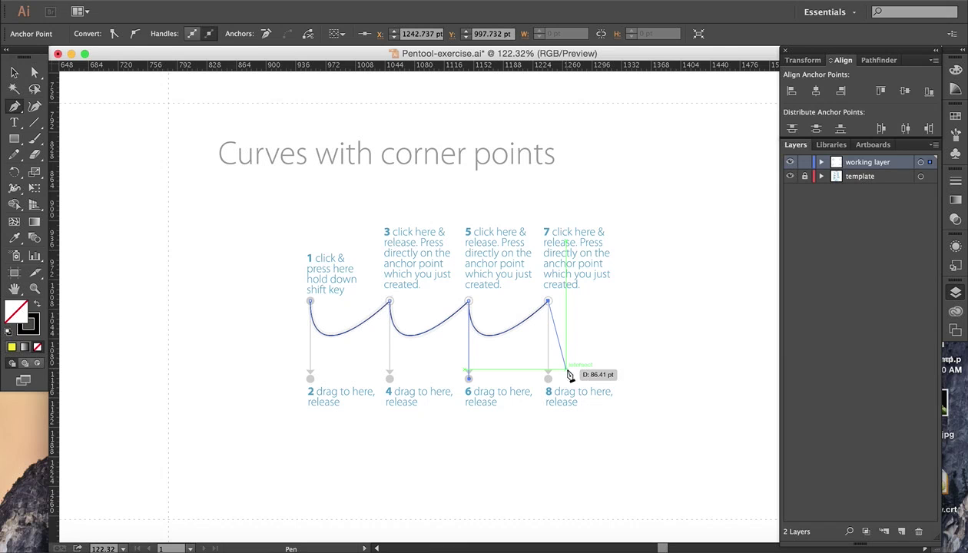
left_click(14, 70)
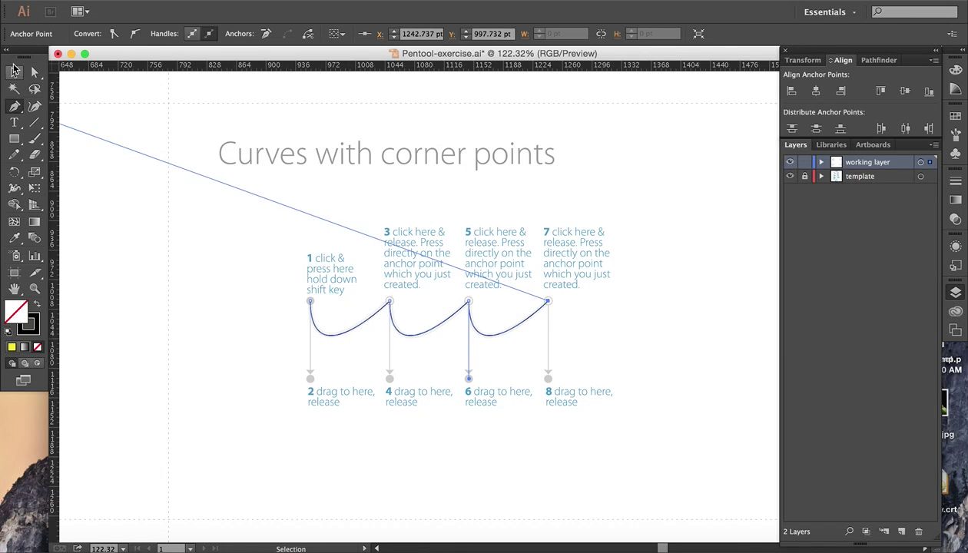
- Start the arches path at point 1, then place anchor 3 with its handle reaching point 4
left_click(192, 281)
scroll(191, 280, "left", 3)
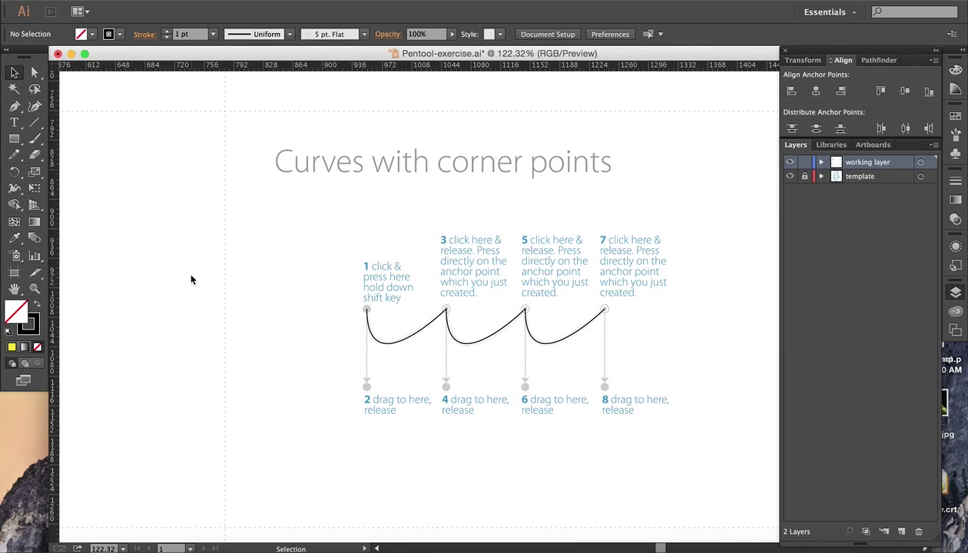
scroll(191, 280, "left", 10)
scroll(191, 281, "down", 10)
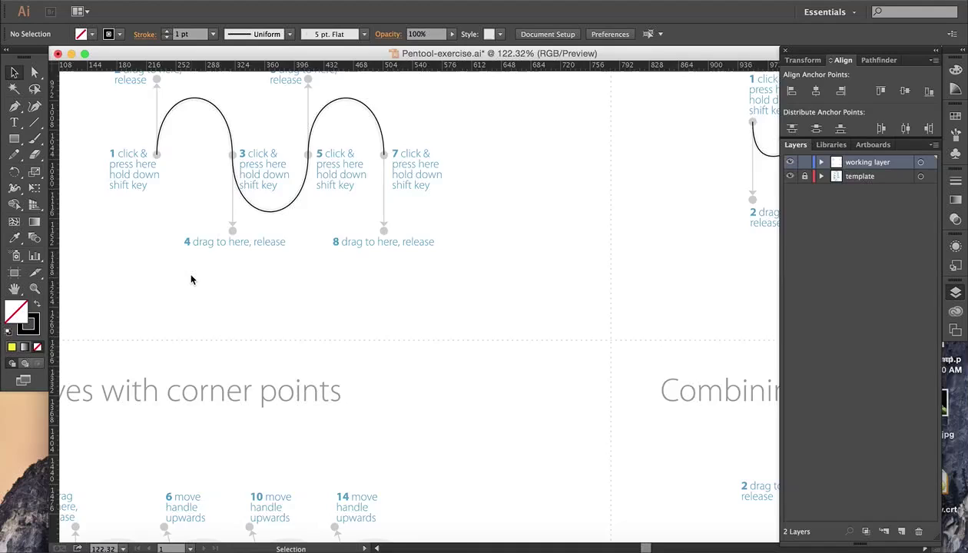
scroll(191, 280, "down", 8)
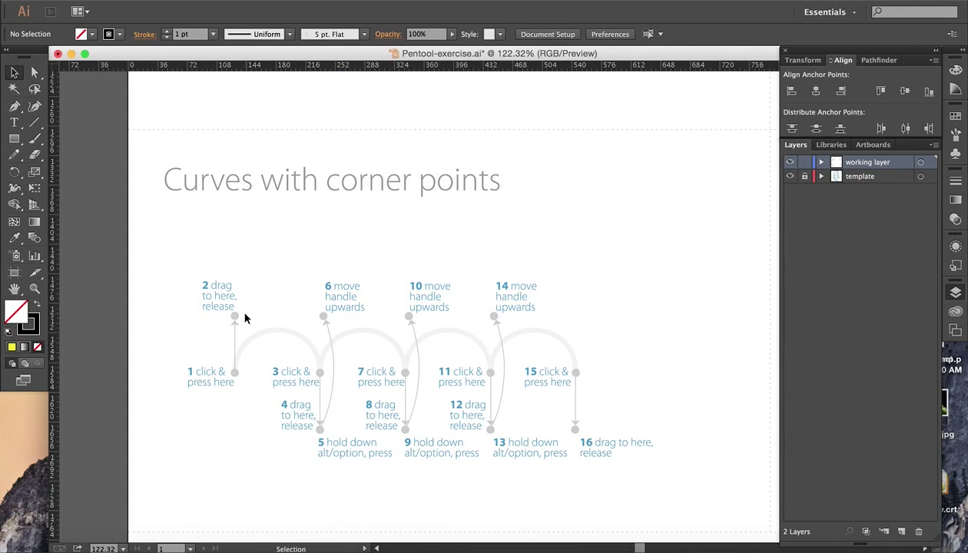
scroll(201, 328, "down", 2)
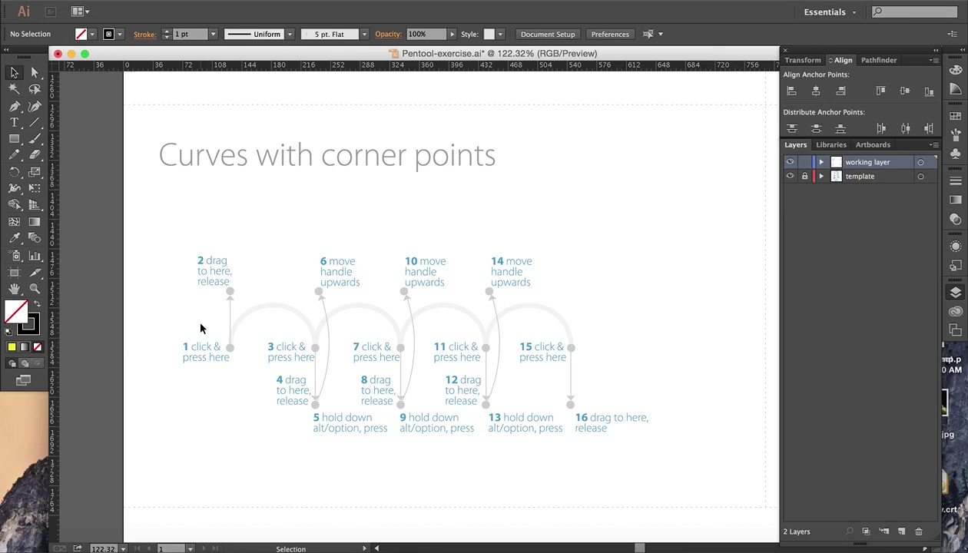
key("p")
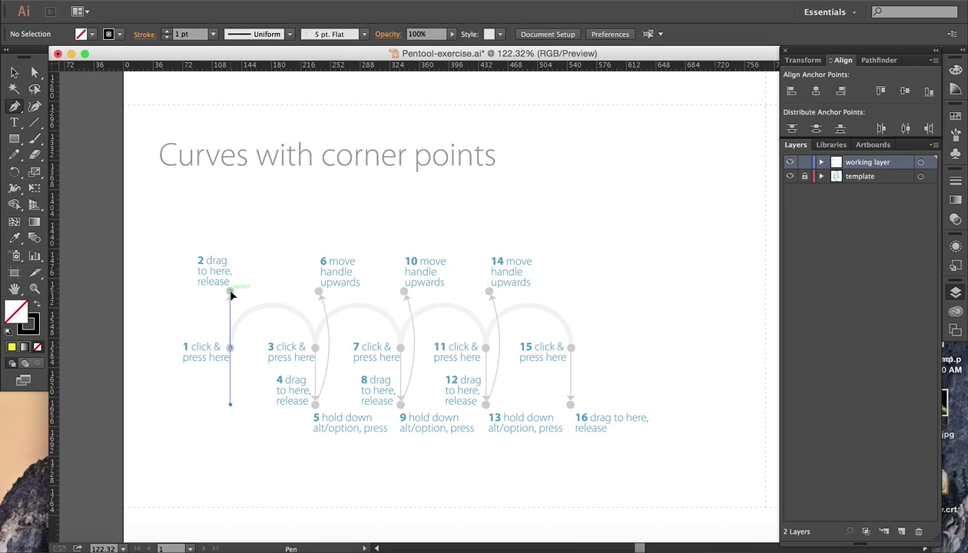
left_click_drag(232, 295, 231, 293)
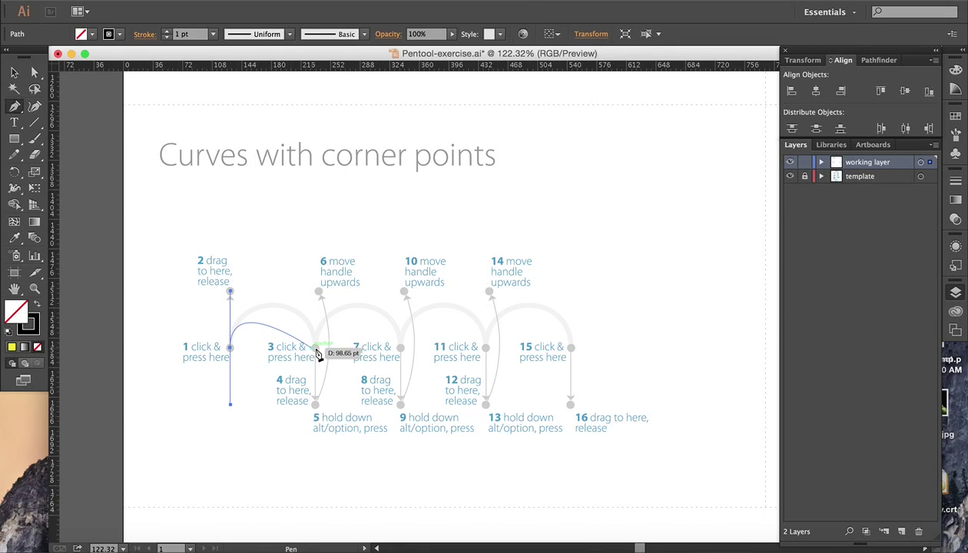
left_click_drag(314, 349, 314, 408)
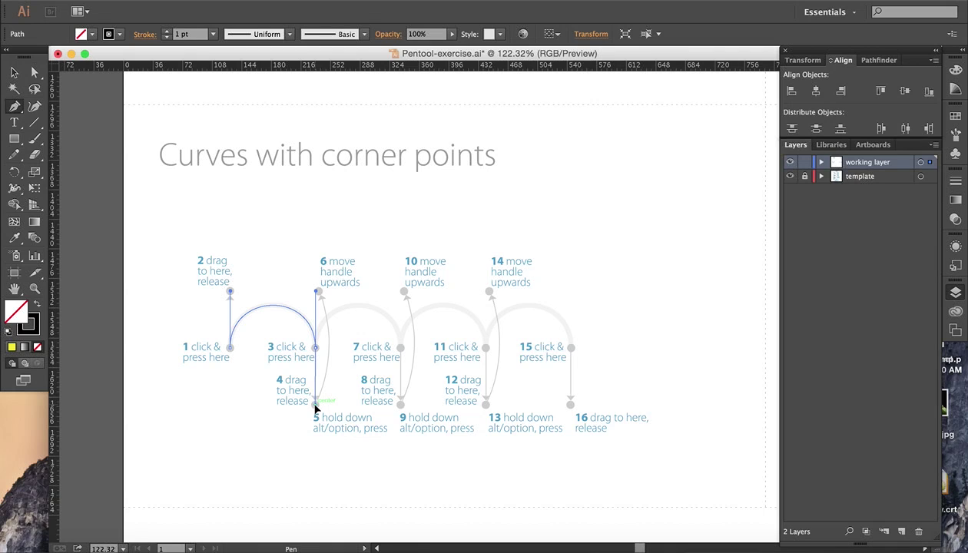
left_click_drag(314, 407, 314, 407)
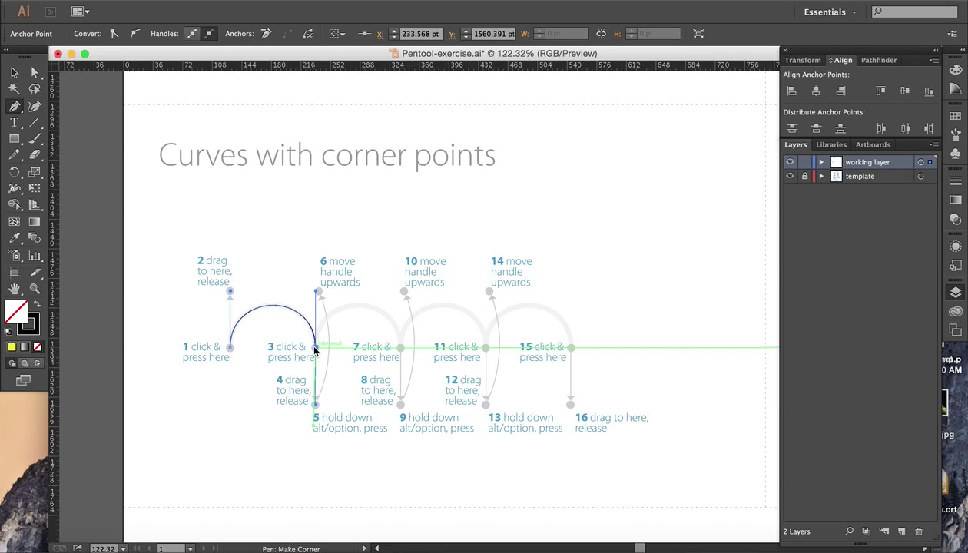
- Make anchor 3 a corner with its handle at point 6, then add anchor 7 with handles to 8 and 10
left_click(316, 350)
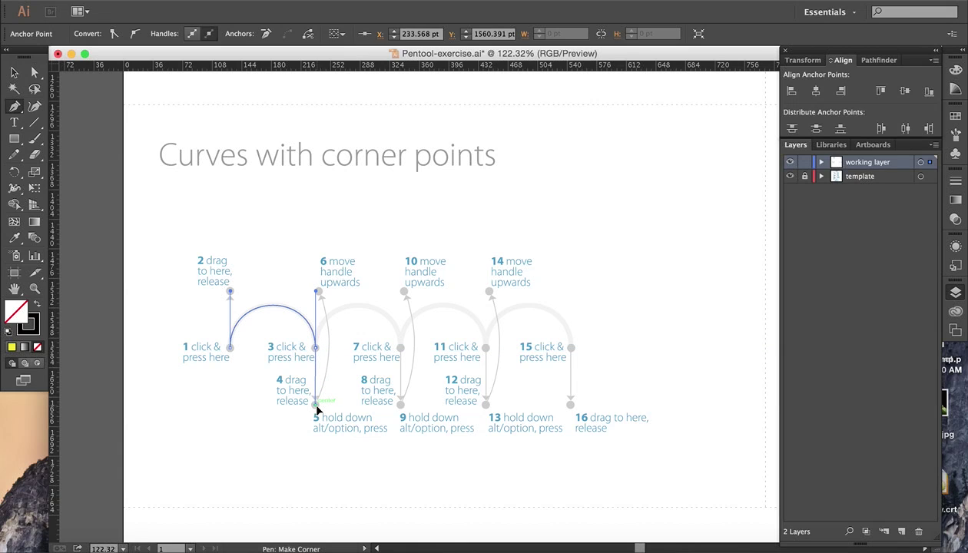
left_click_drag(315, 408, 324, 291)
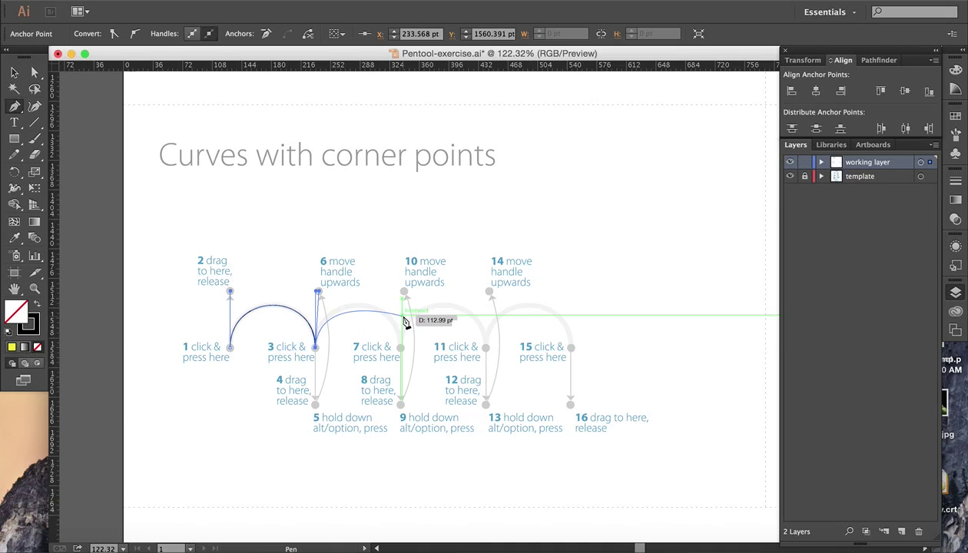
left_click_drag(399, 348, 401, 409)
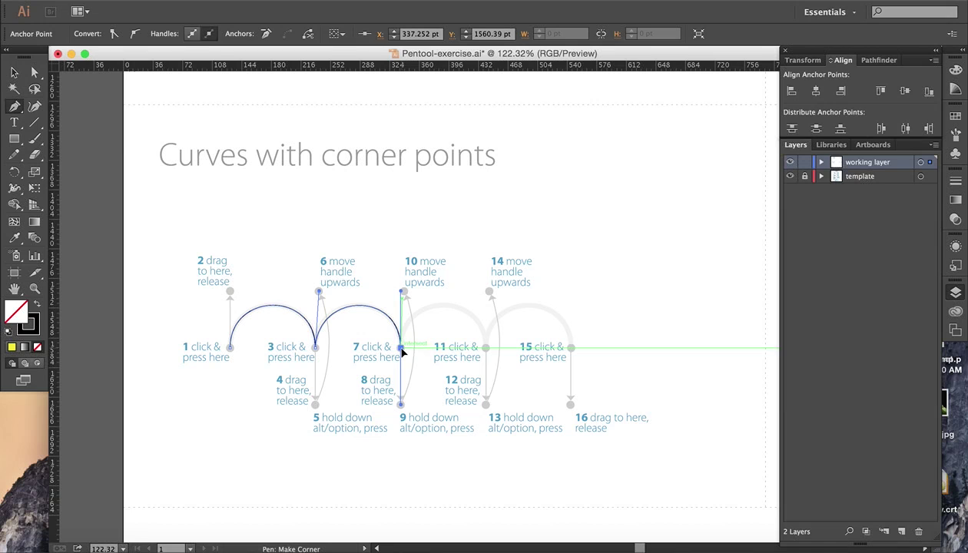
left_click_drag(400, 348, 401, 292)
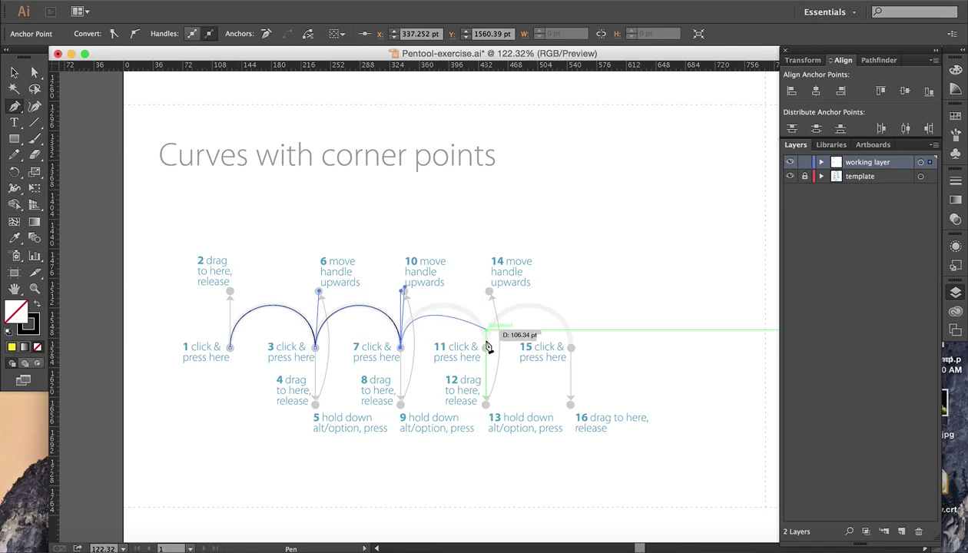
- Add anchor 11 with handles to points 12 and 14, then end the fourth arch at point 15 toward 16
left_click_drag(486, 348, 487, 406)
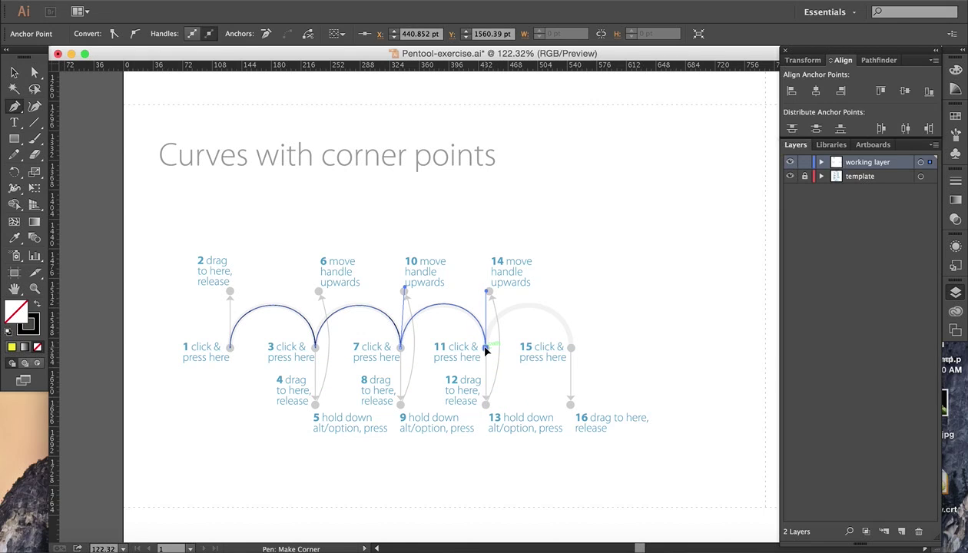
left_click_drag(485, 350, 490, 293)
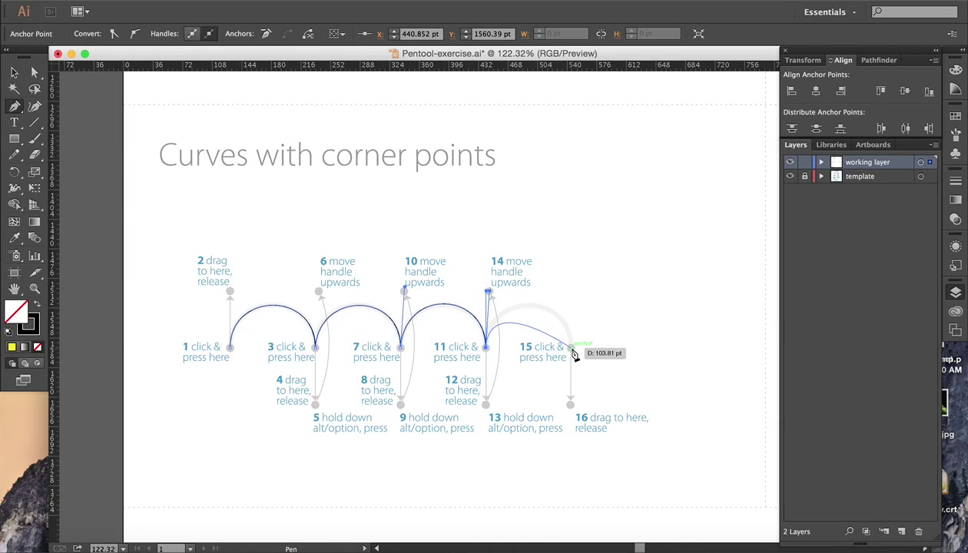
left_click_drag(572, 351, 570, 410)
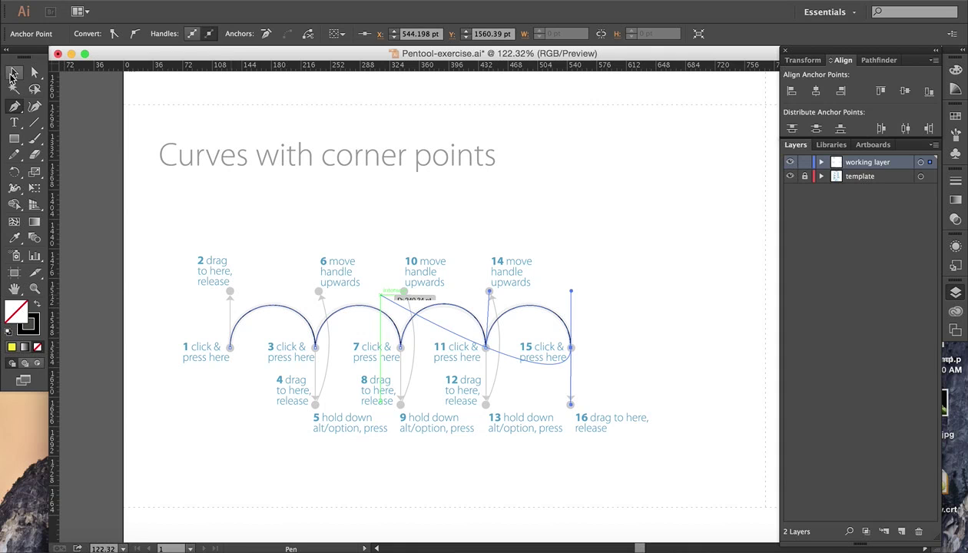
left_click(13, 72)
- On the next artboard, start the path at point 1 and place anchor 3 with a handle down to 4
left_click(599, 335)
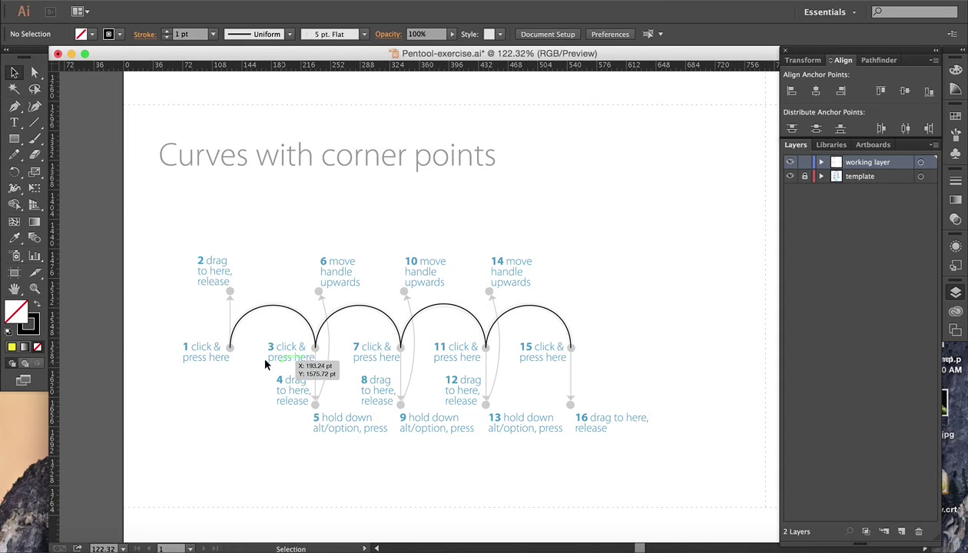
scroll(662, 350, "right", 5)
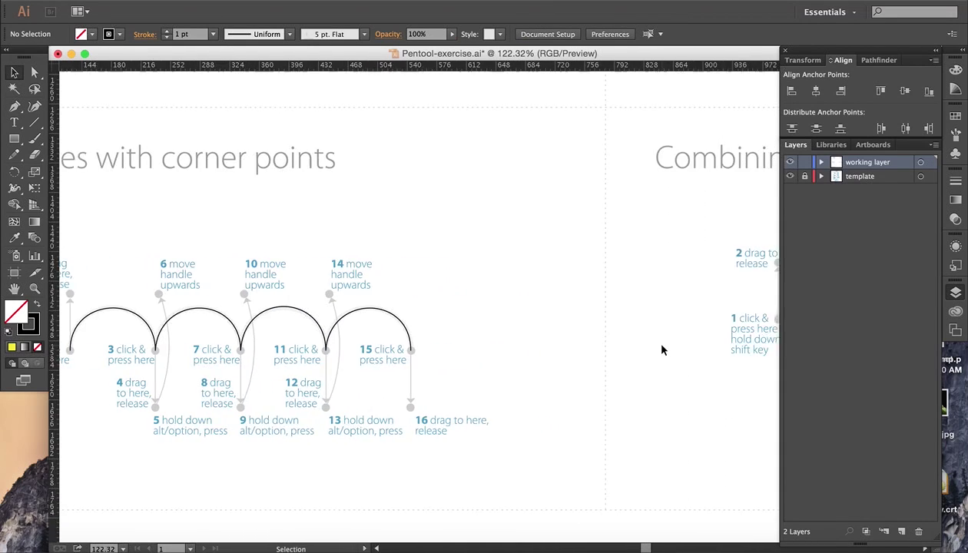
scroll(662, 349, "right", 12)
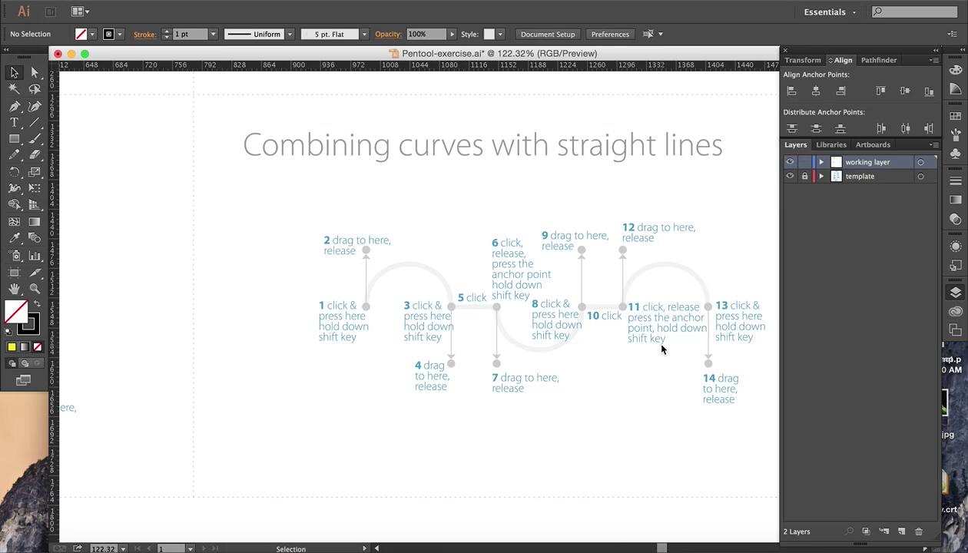
scroll(662, 350, "right", 2)
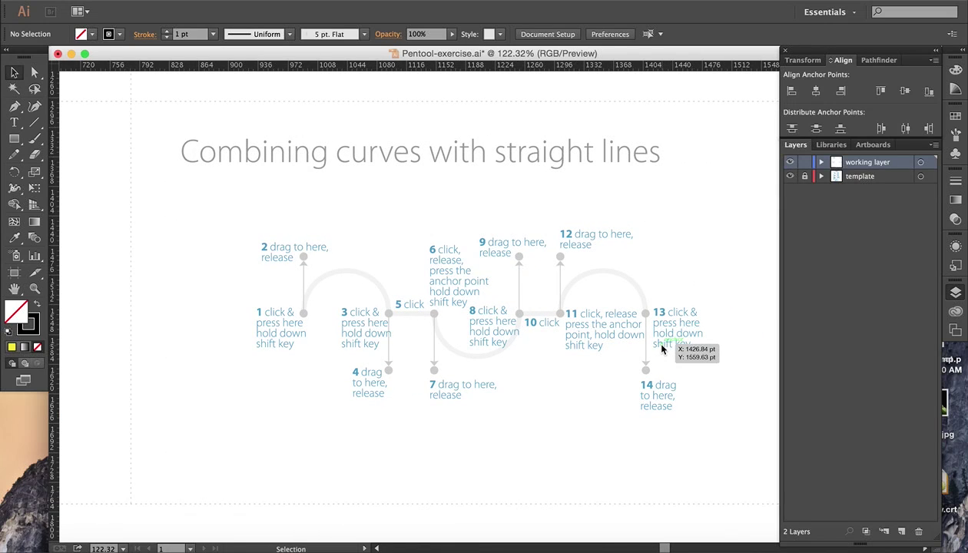
scroll(663, 350, "right", 2)
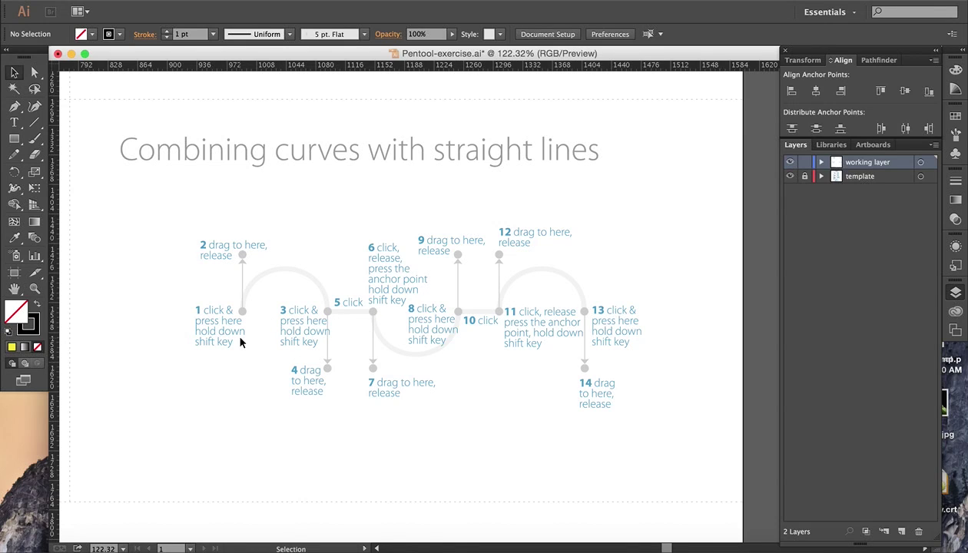
key("p")
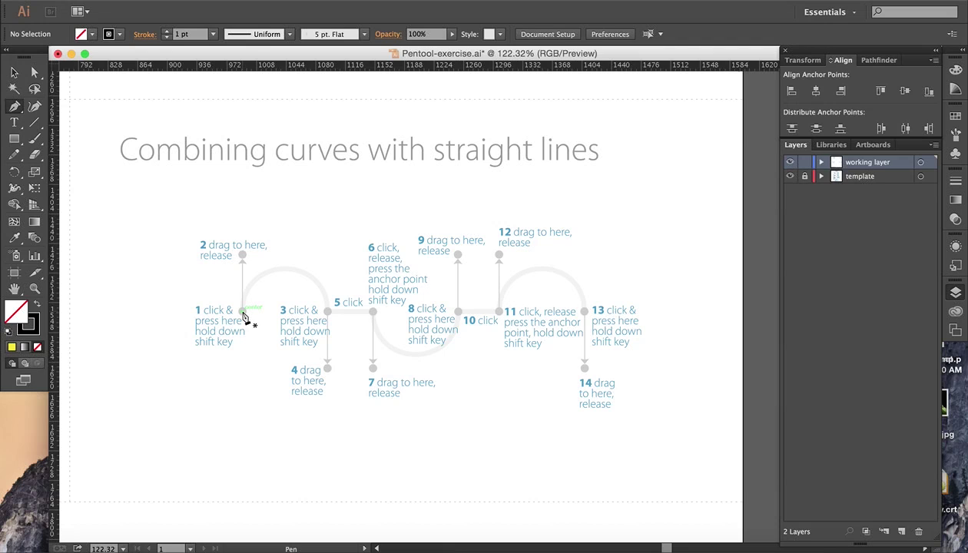
left_click_drag(242, 258, 243, 259)
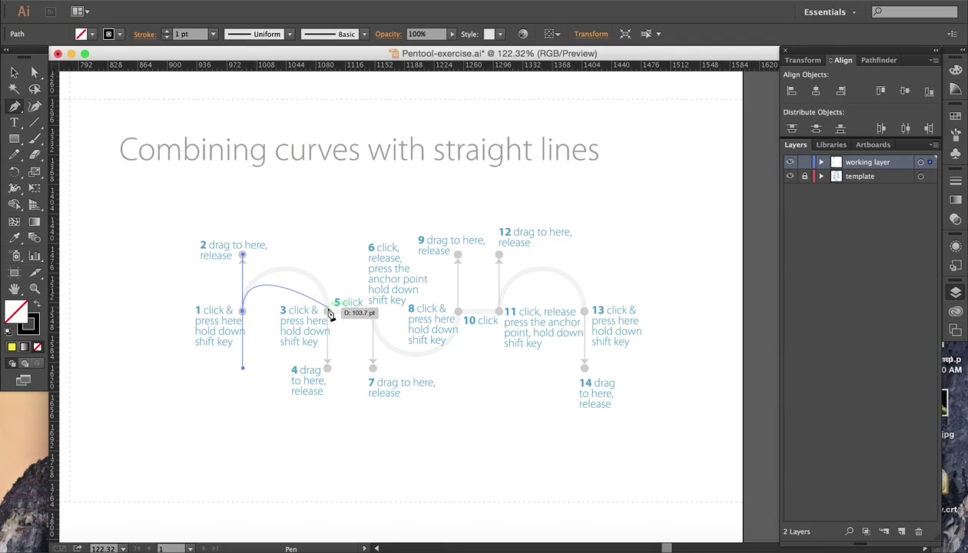
left_click_drag(328, 312, 327, 368)
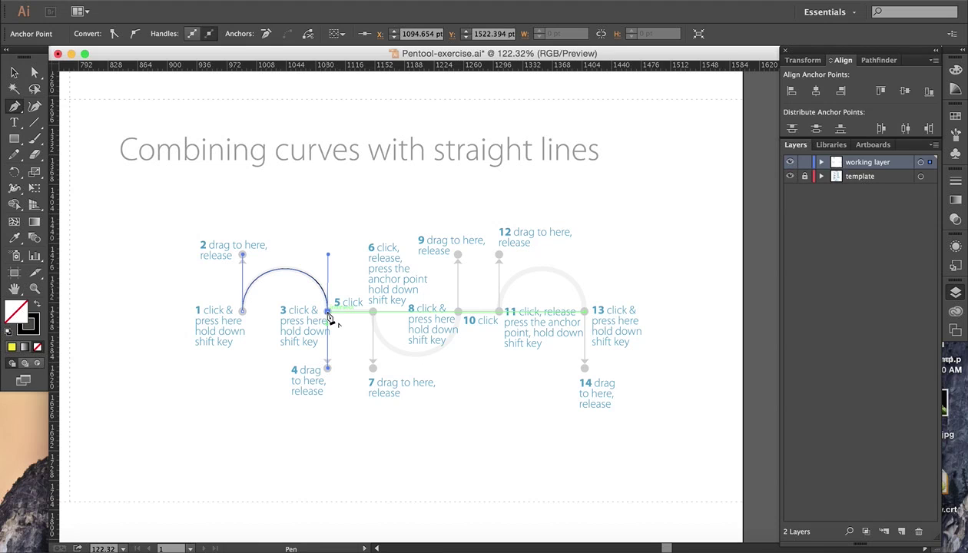
- Make anchor 3 a corner, add a straight segment, curve down to 7 and up to corner anchor 8
left_click(329, 313)
left_click(373, 313)
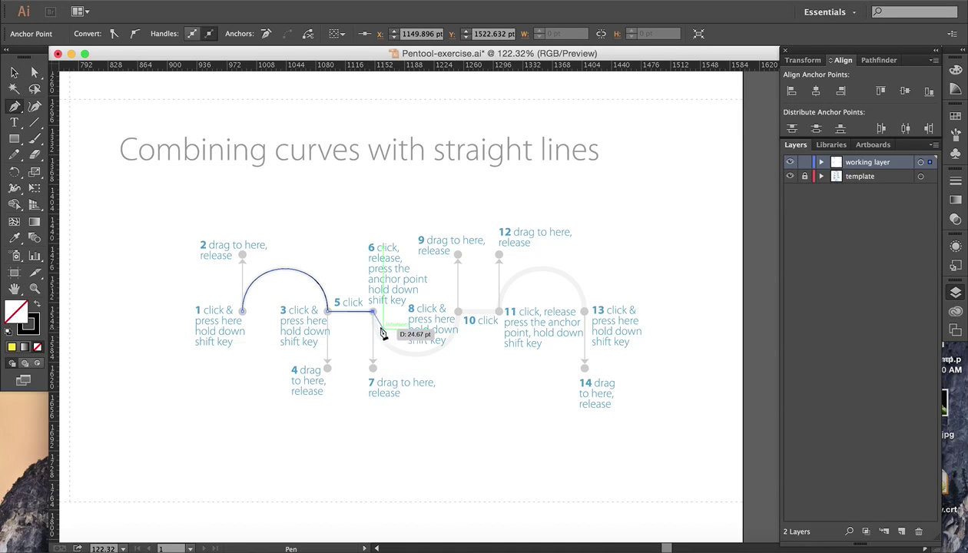
mouse_move(373, 313)
left_mouse_down()
mouse_move(405, 375)
mouse_move(394, 354)
mouse_move(390, 388)
mouse_move(376, 319)
mouse_move(374, 337)
left_mouse_up()
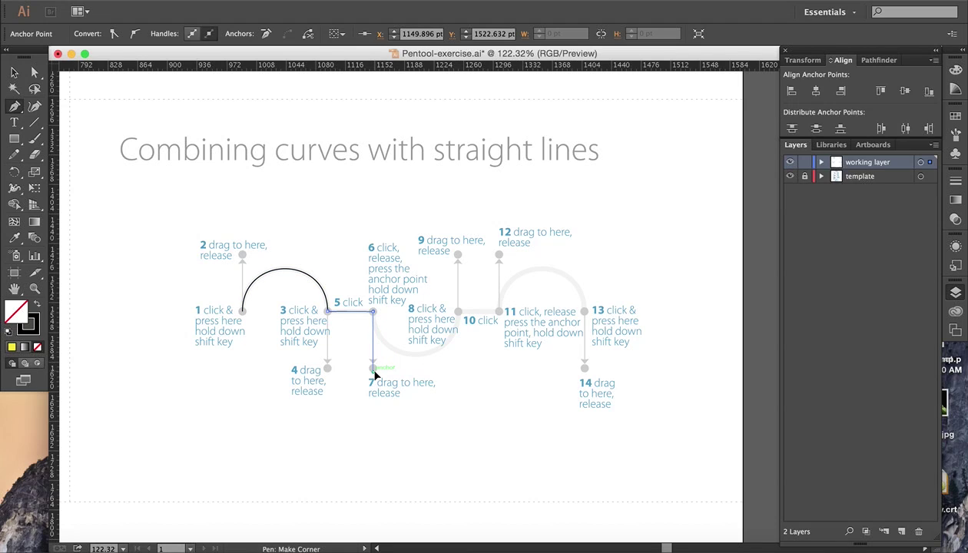
left_click_drag(374, 371, 373, 369)
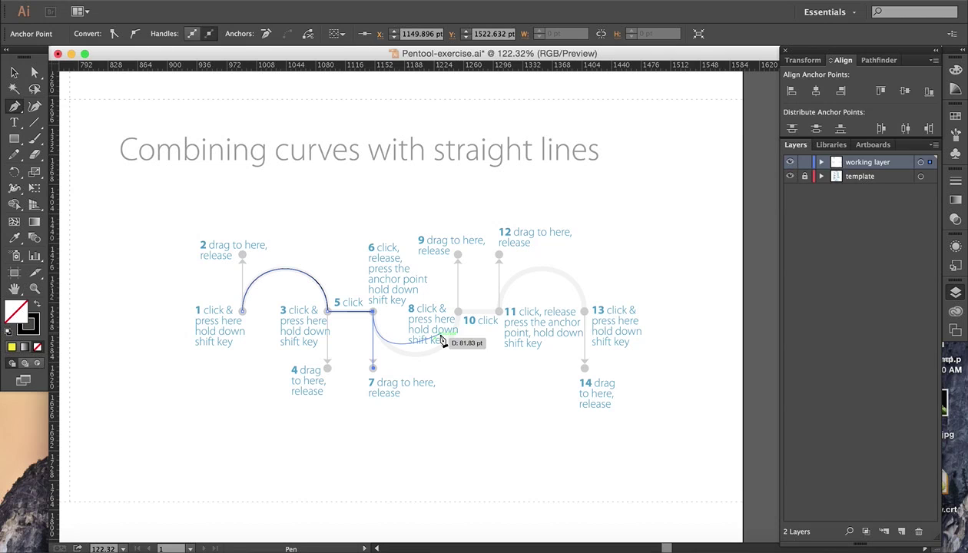
left_click_drag(460, 316, 458, 255)
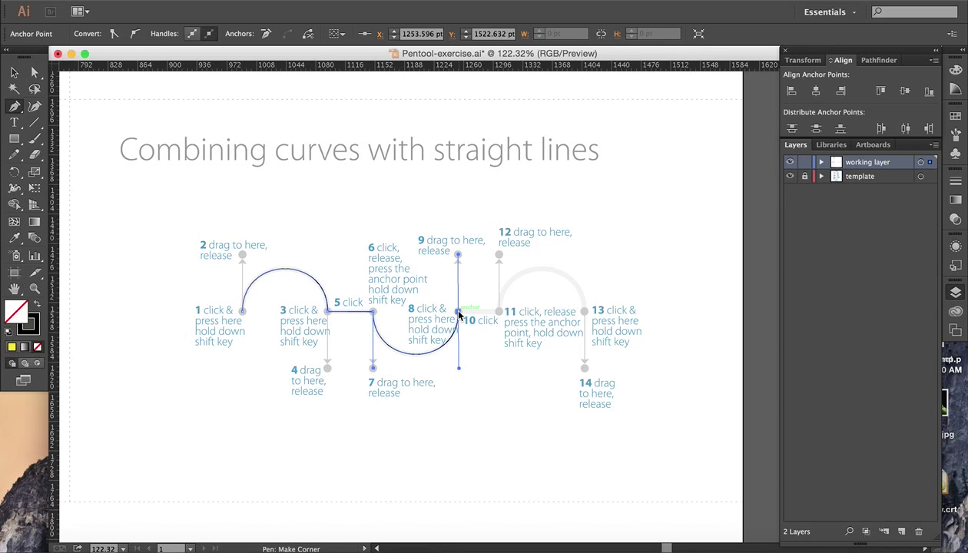
left_click(459, 312)
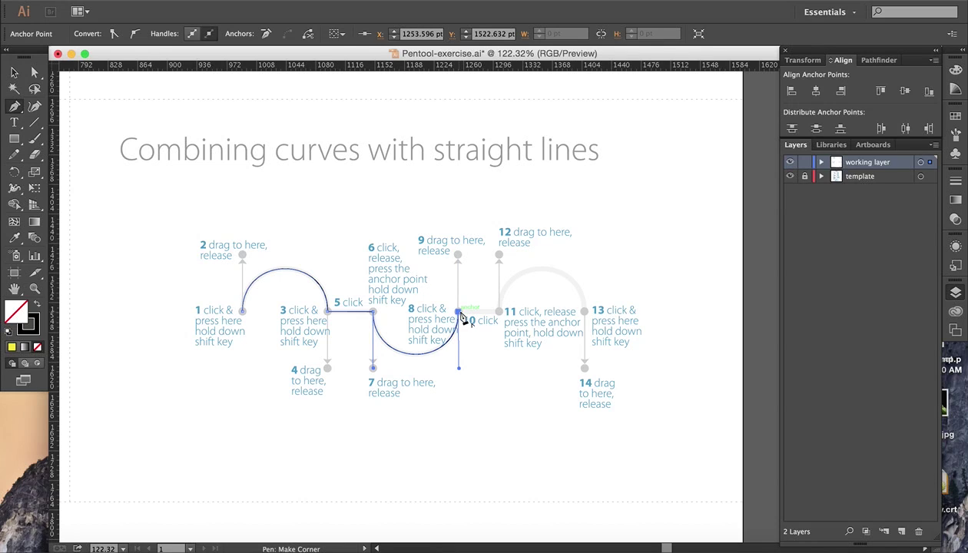
- Add a straight segment to point 11, curve up toward 12, and finish at point 13 toward 14
left_click(499, 313)
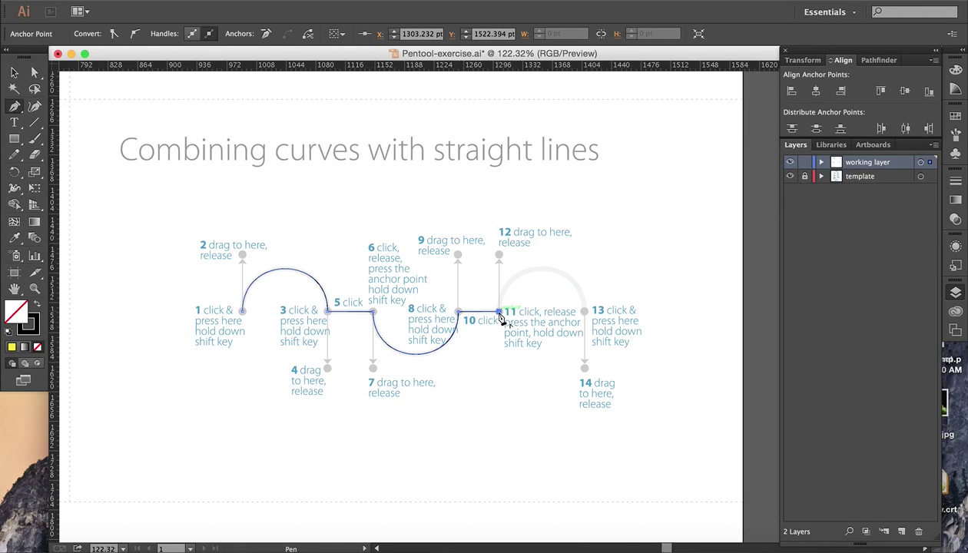
mouse_move(499, 314)
left_mouse_down()
mouse_move(529, 329)
mouse_move(540, 307)
mouse_move(499, 314)
left_mouse_up()
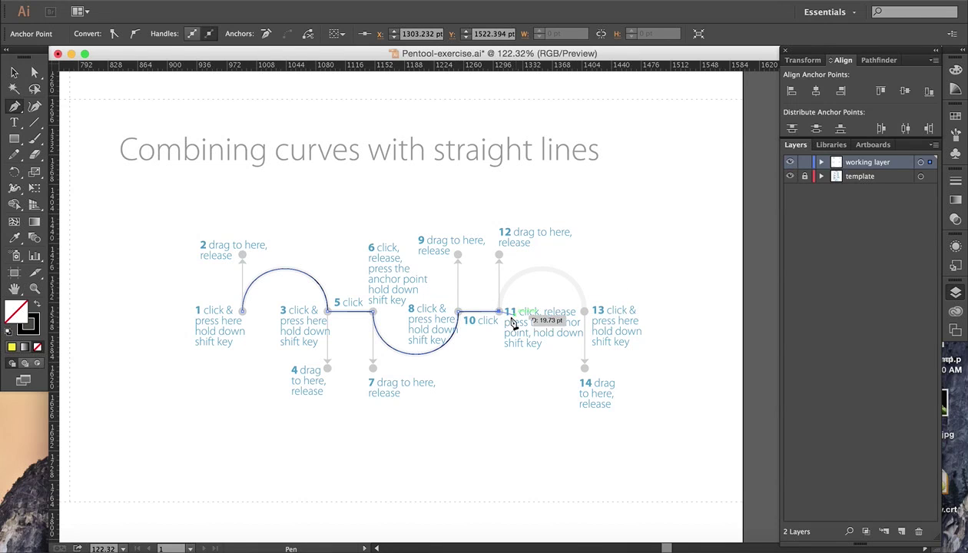
left_click_drag(500, 315, 499, 255)
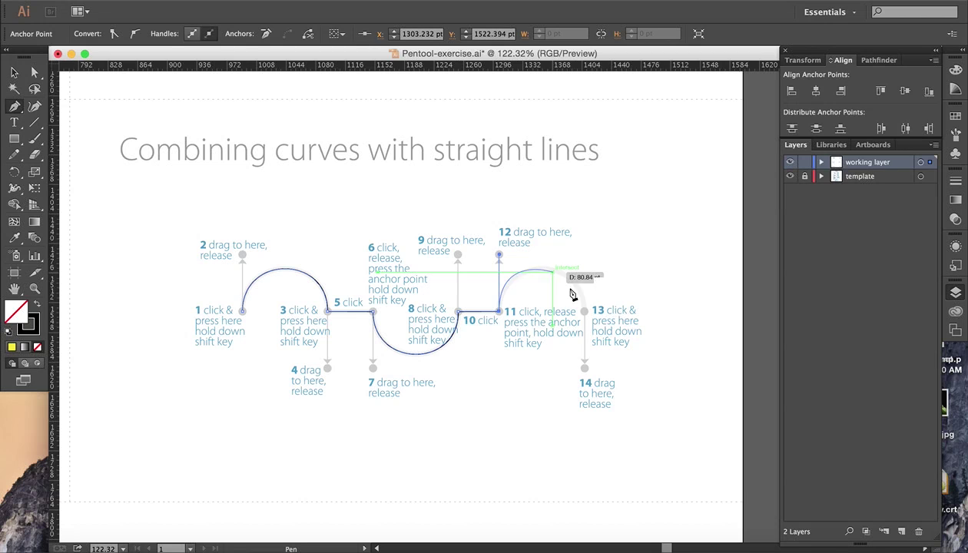
left_click_drag(585, 311, 585, 370)
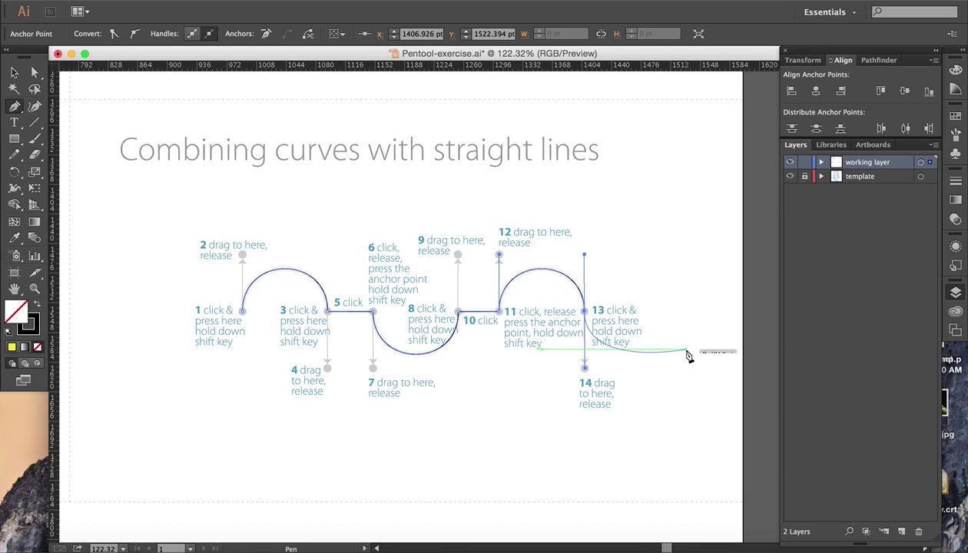
left_click(14, 72)
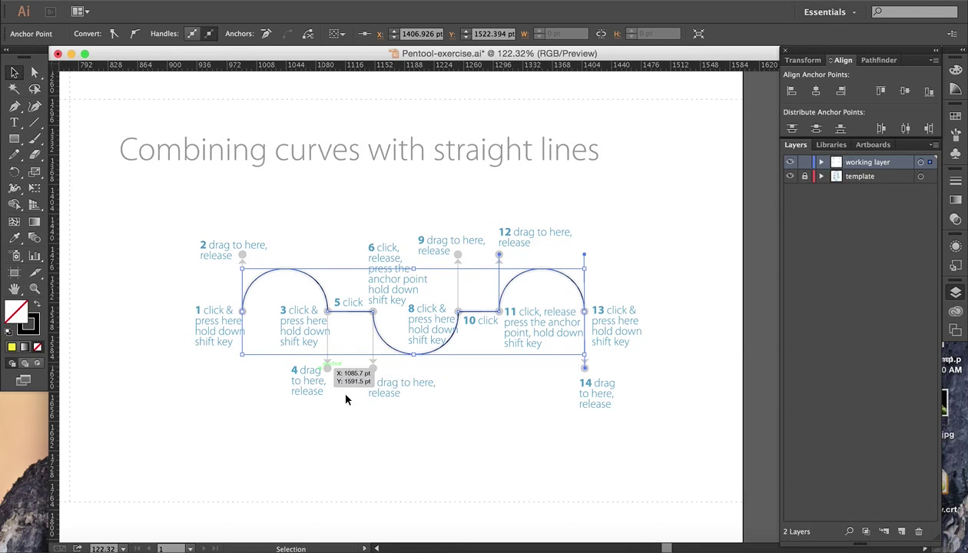
left_click(409, 464)
- Scroll down to the Curves with corner points and tweaking handles artboard so it fits the window
scroll(409, 464, "down", 5)
scroll(409, 464, "left", 8)
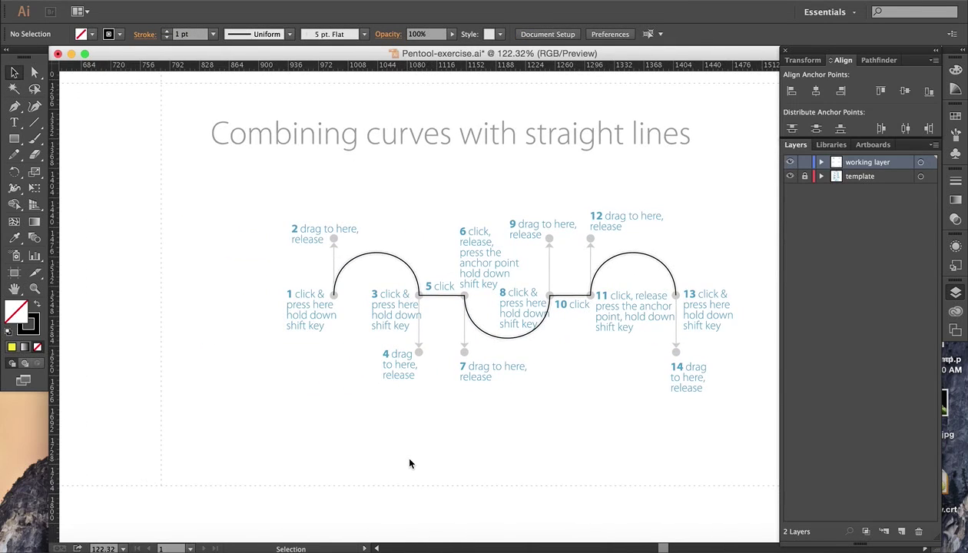
scroll(410, 464, "down", 5)
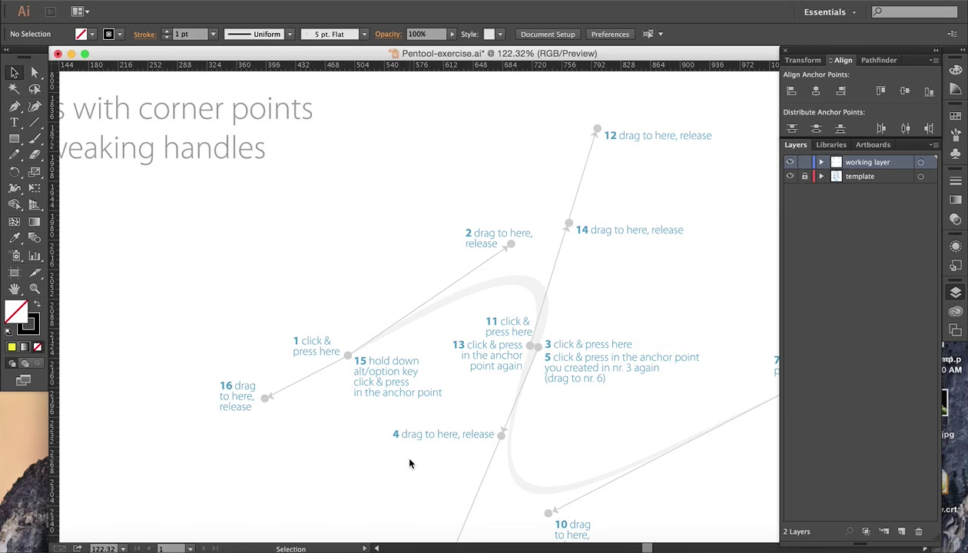
scroll(409, 464, "down", 3)
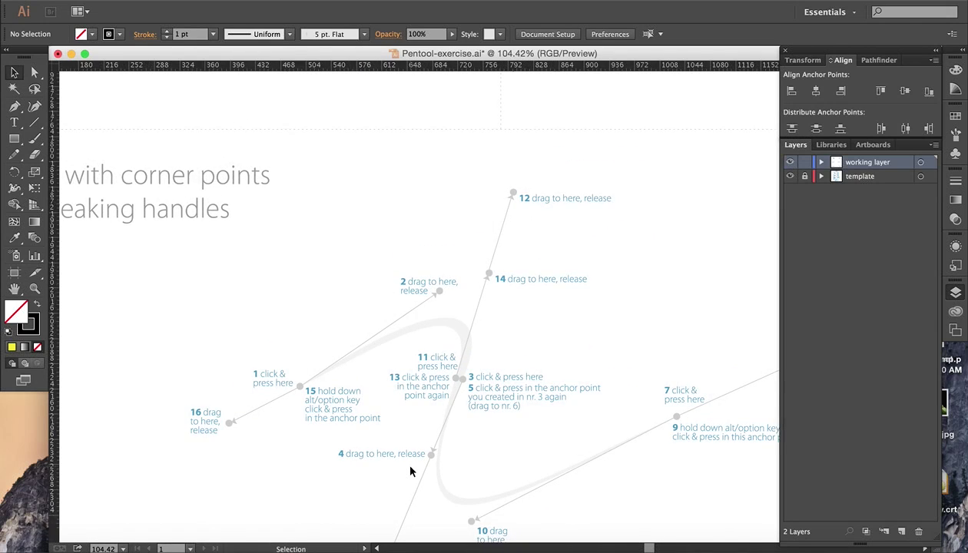
scroll(410, 472, "down", 3)
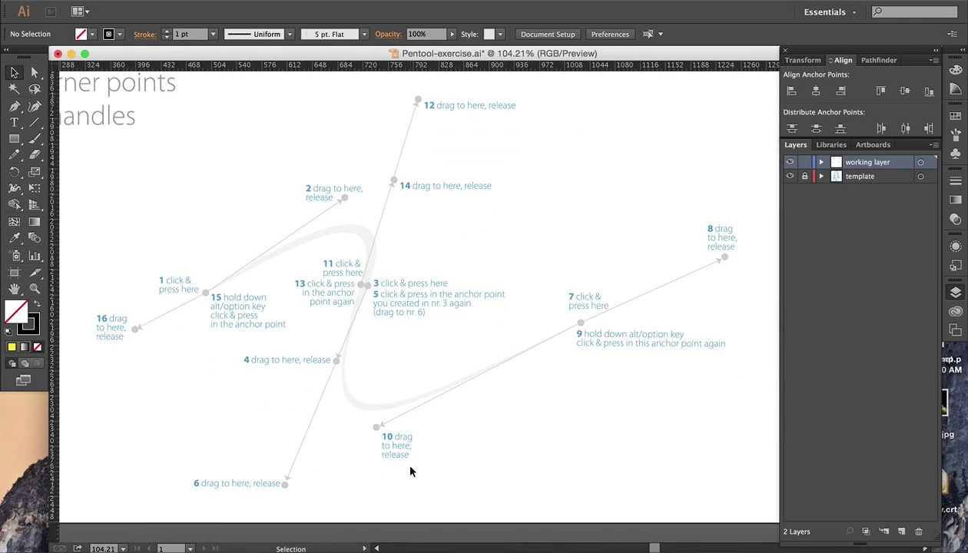
scroll(411, 475, "down", 4)
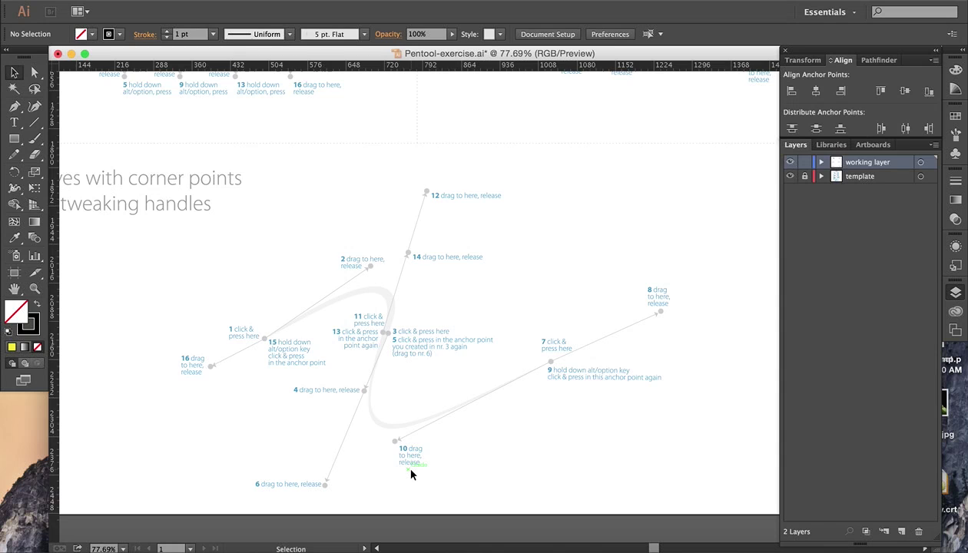
scroll(411, 474, "right", 2)
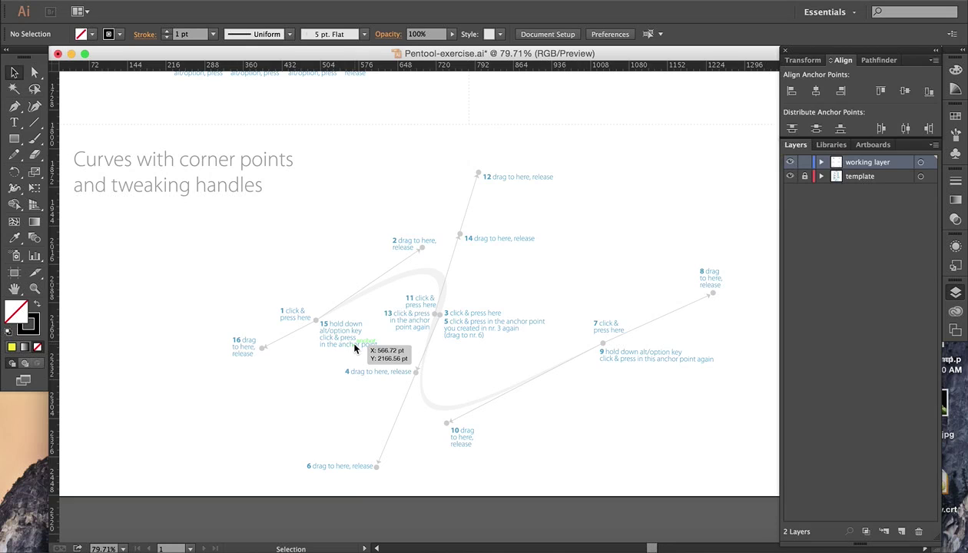
scroll(354, 348, "right", 1)
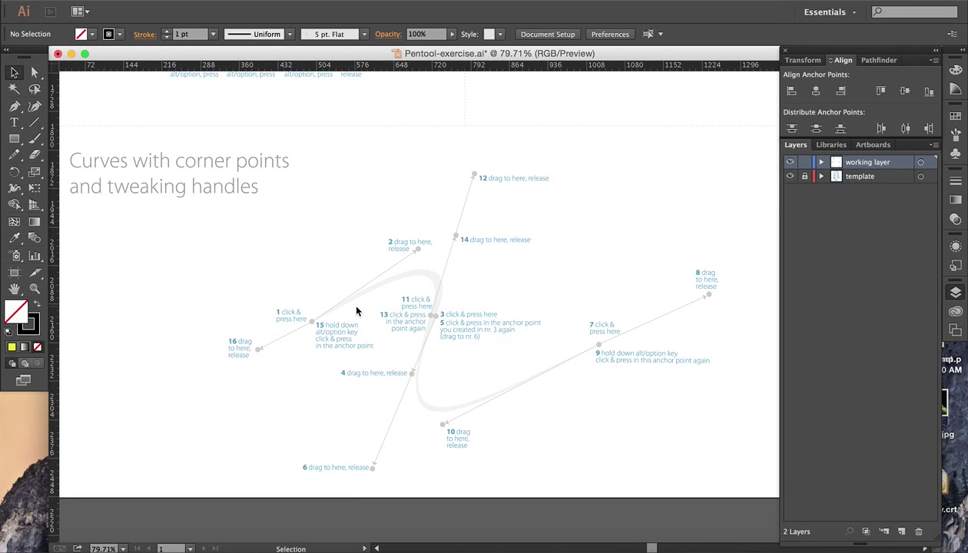
- Draw from point 1 toward 2, add anchor 3 with a handle to 4, and anchor 7 with a handle to 8
key("p")
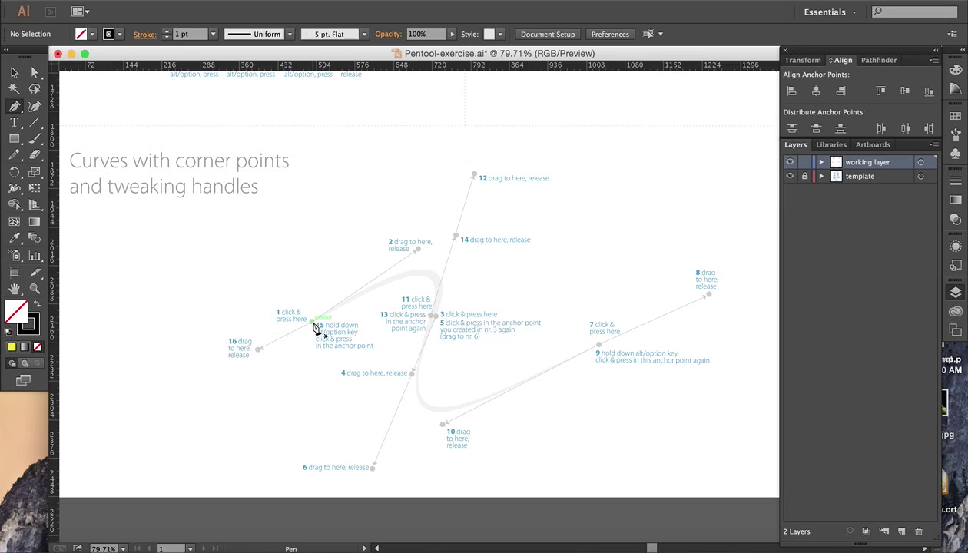
left_click_drag(313, 325, 421, 253)
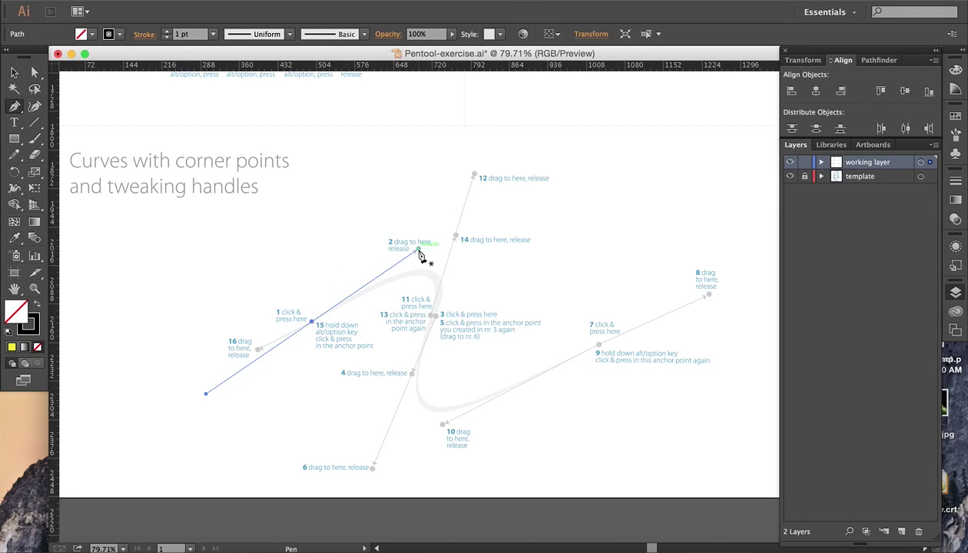
left_click(437, 321)
left_click_drag(436, 322, 413, 381)
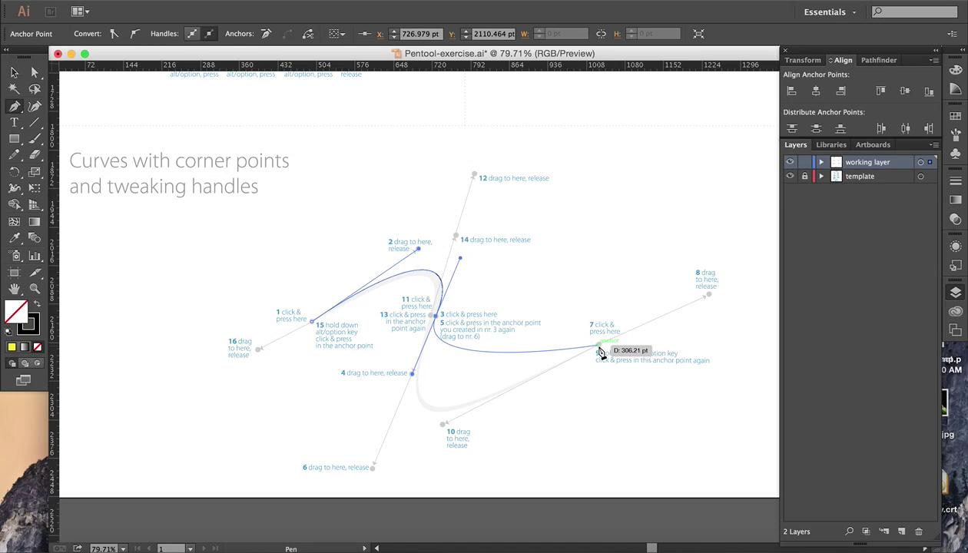
left_click_drag(599, 349, 680, 317)
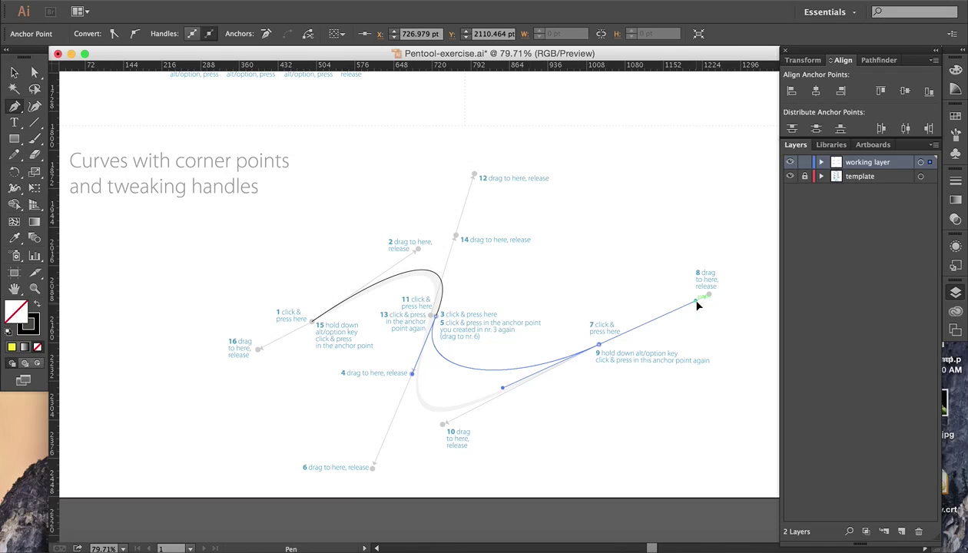
left_click_drag(697, 306, 708, 300)
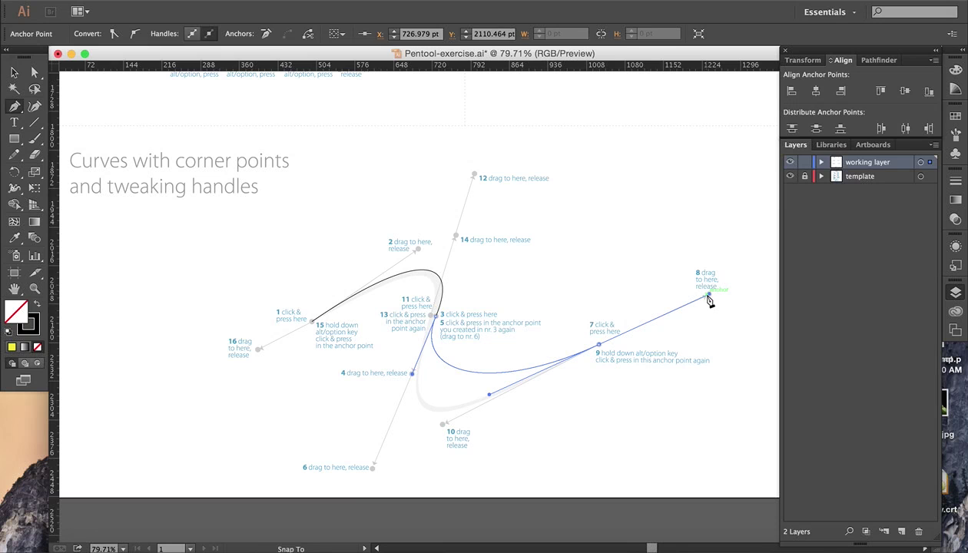
left_click_drag(709, 301, 709, 301)
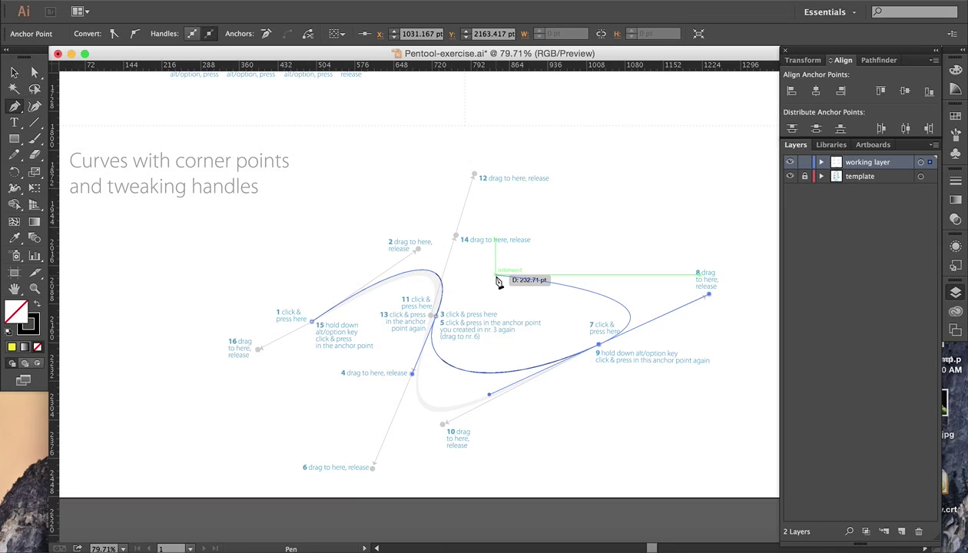
- With Direct Selection, drag the handles to points 10 and 6 so the lower curve follows the template
left_click(14, 73)
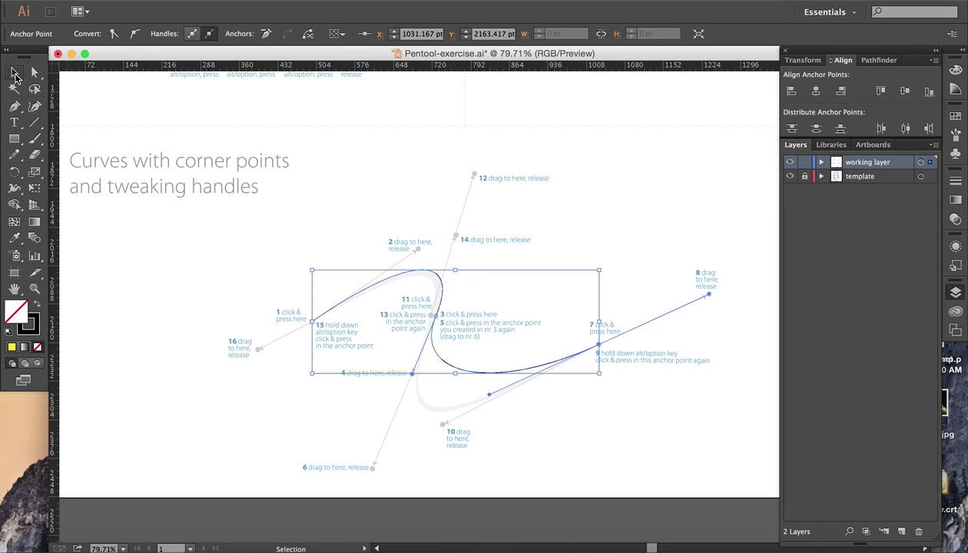
left_click(34, 72)
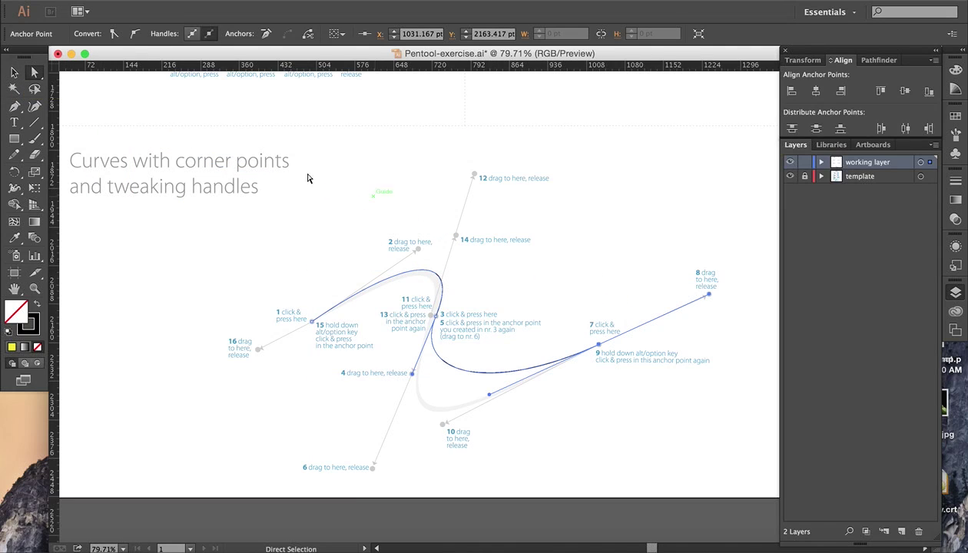
left_click(598, 346)
left_click_drag(489, 394, 443, 426)
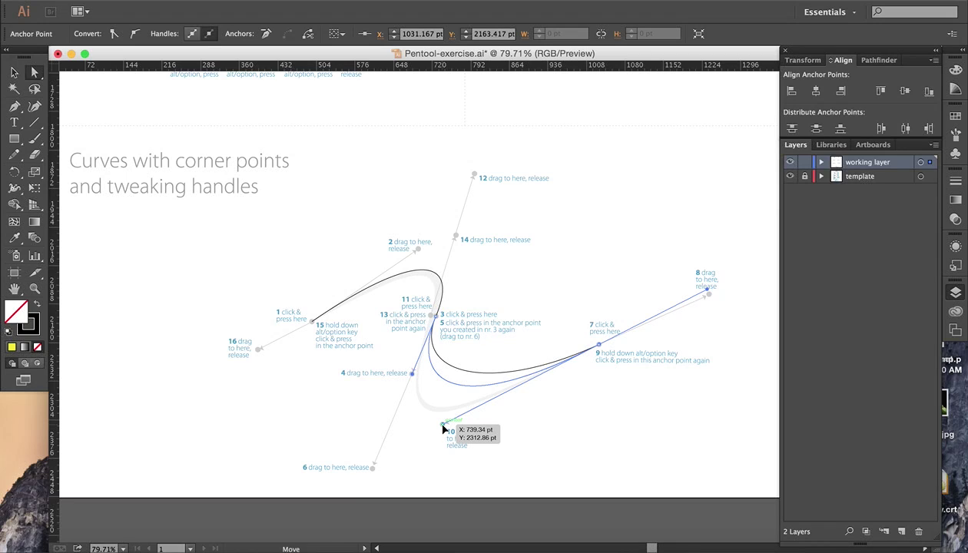
left_click_drag(444, 428, 443, 425)
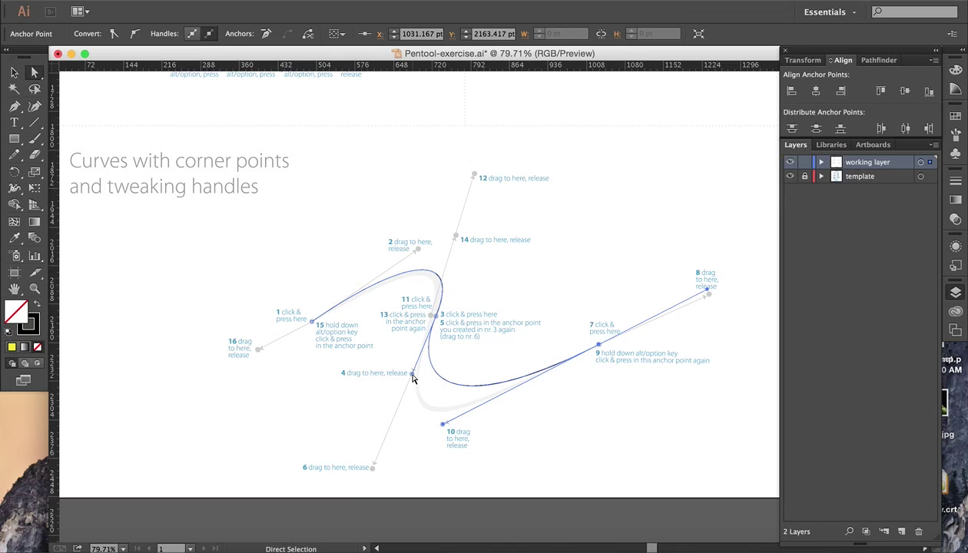
left_click_drag(408, 384, 373, 466)
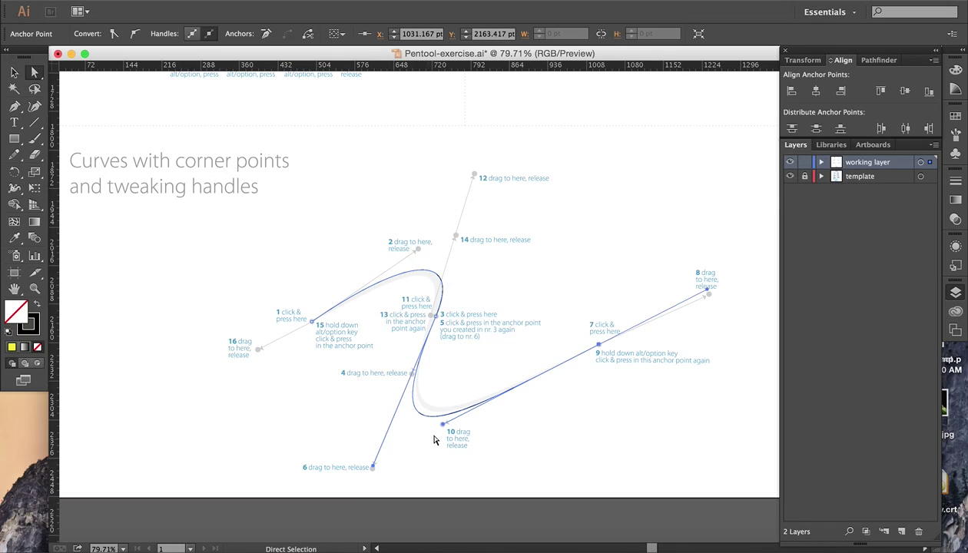
left_click_drag(441, 424, 492, 402)
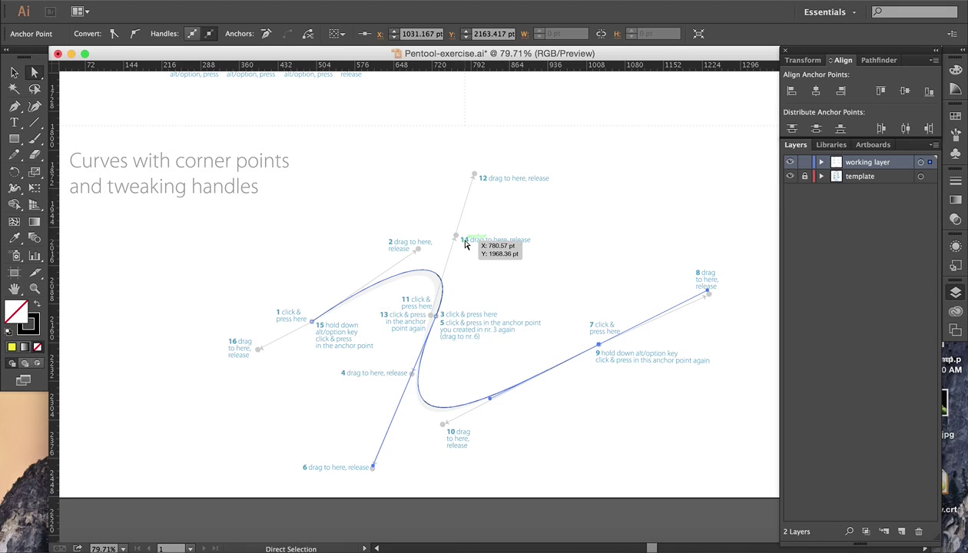
- Curve the path from its end anchor up to point 14 and close it at anchor 1 toward point 16
key("p")
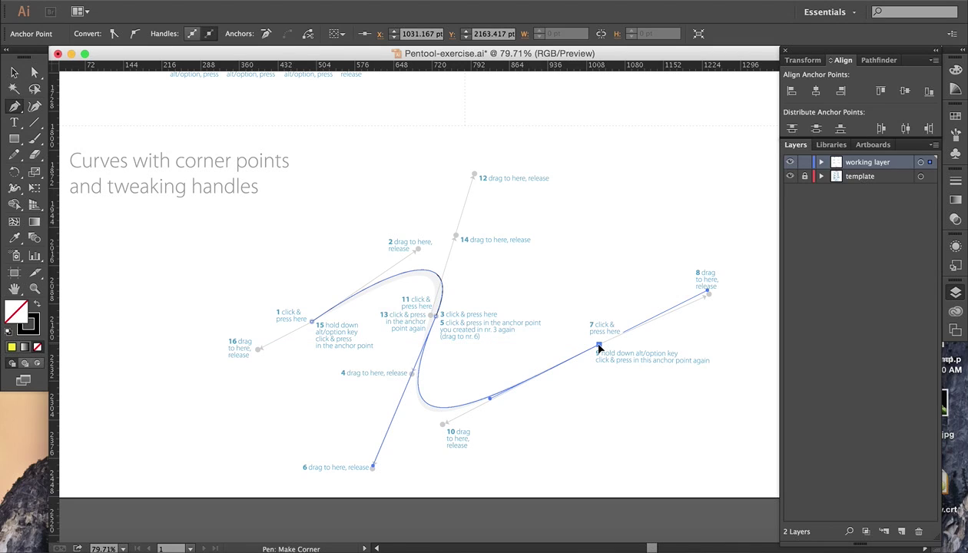
left_click_drag(600, 350, 444, 431)
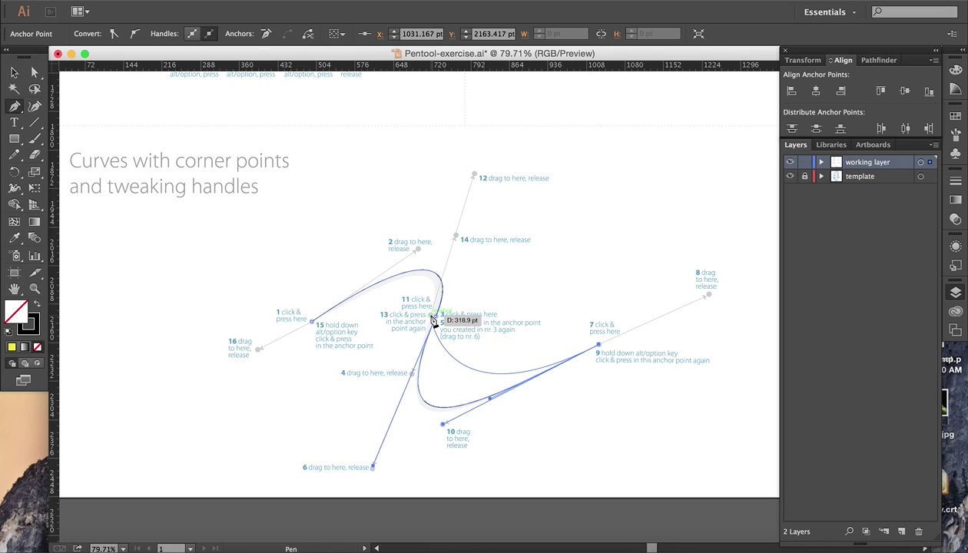
left_click_drag(432, 320, 477, 177)
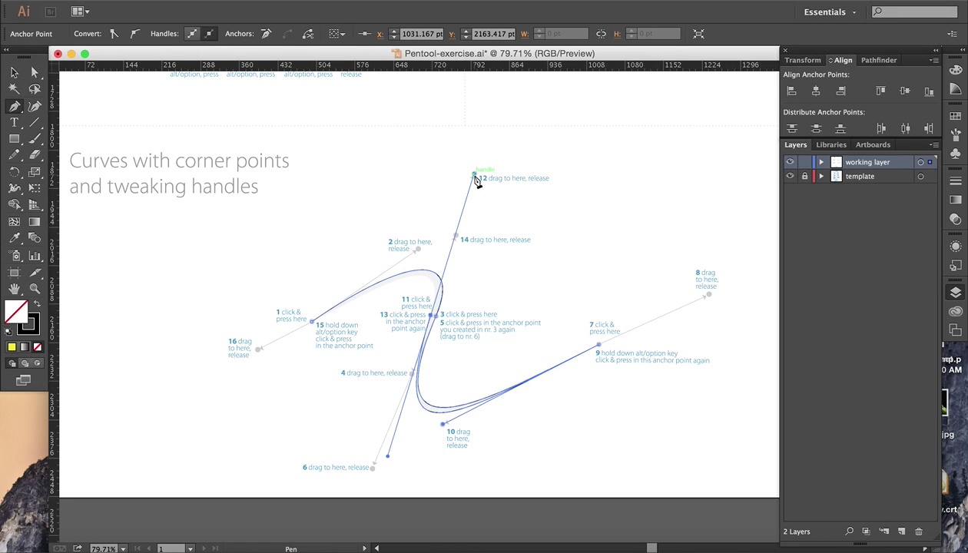
left_click_drag(311, 321, 260, 353)
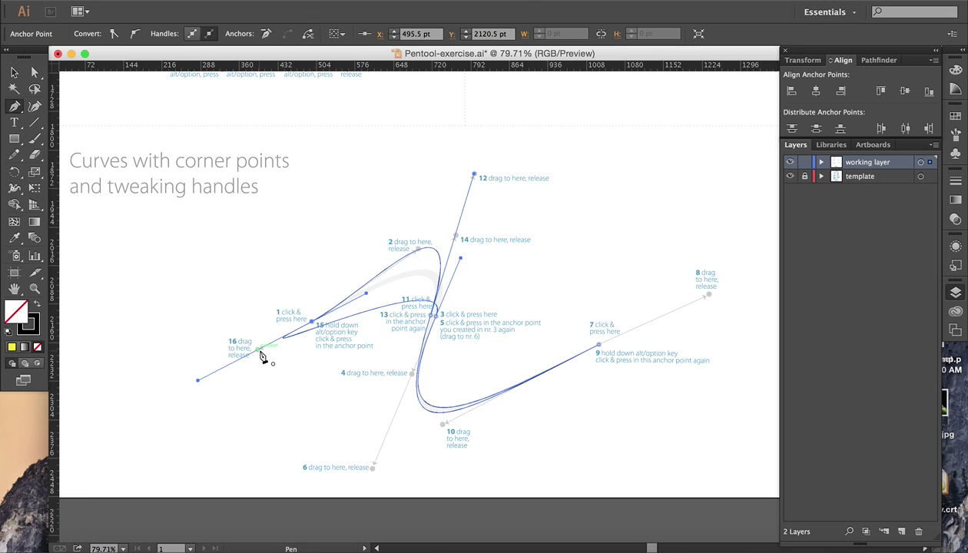
key("ctrl+z")
key("ctrl+z")
key("ctrl+z")
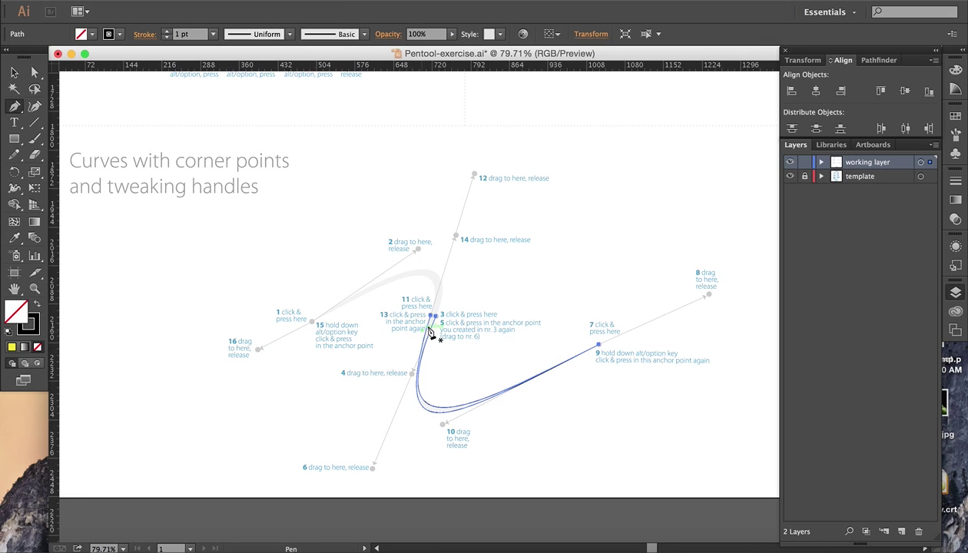
left_click(431, 317)
left_click_drag(431, 317, 457, 241)
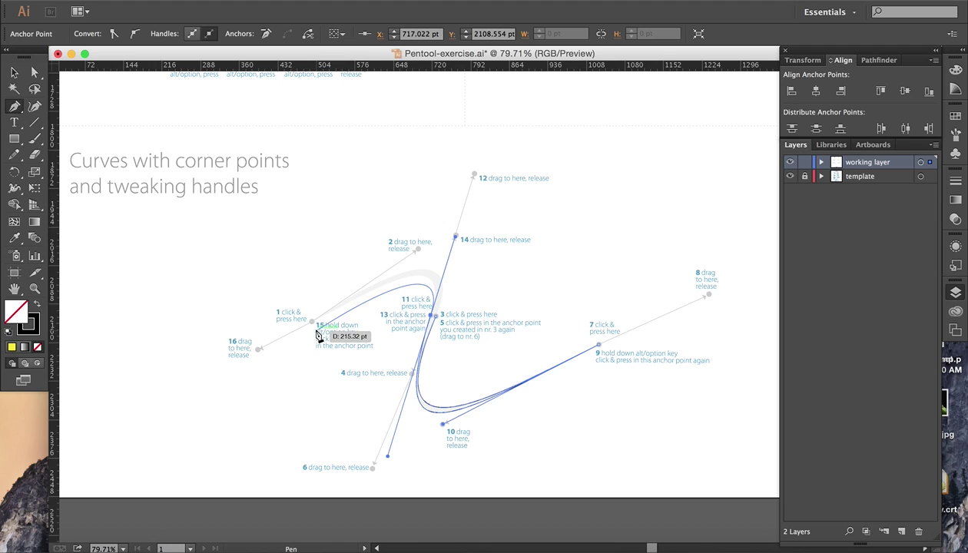
mouse_move(311, 321)
left_mouse_down()
mouse_move(258, 352)
mouse_move(251, 417)
mouse_move(309, 275)
mouse_move(320, 295)
mouse_move(315, 315)
mouse_move(384, 278)
mouse_move(438, 272)
mouse_move(443, 289)
mouse_move(363, 298)
mouse_move(318, 361)
mouse_move(319, 302)
mouse_move(372, 237)
mouse_move(434, 246)
mouse_move(332, 302)
mouse_move(313, 326)
left_mouse_up()
- Alt-drag a corner handle from anchor 1 to point 2 and curve through anchor 3 toward point 4
key("alt")
key("alt")
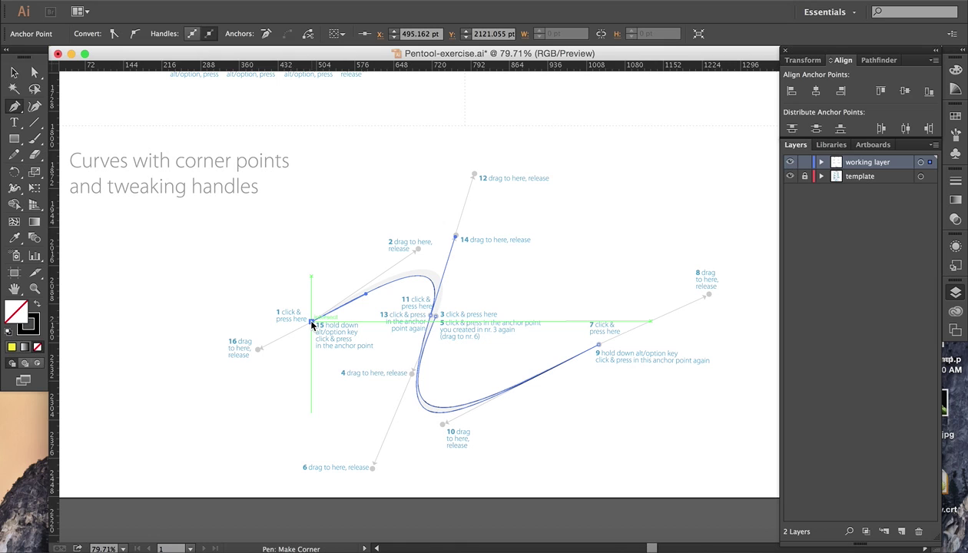
left_click_drag(312, 326, 420, 252)
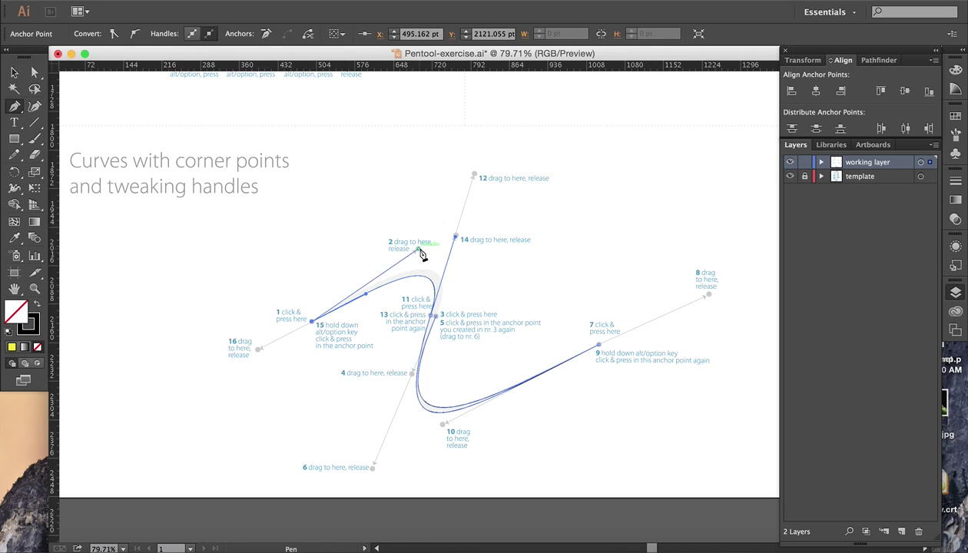
left_click_drag(435, 320, 417, 377)
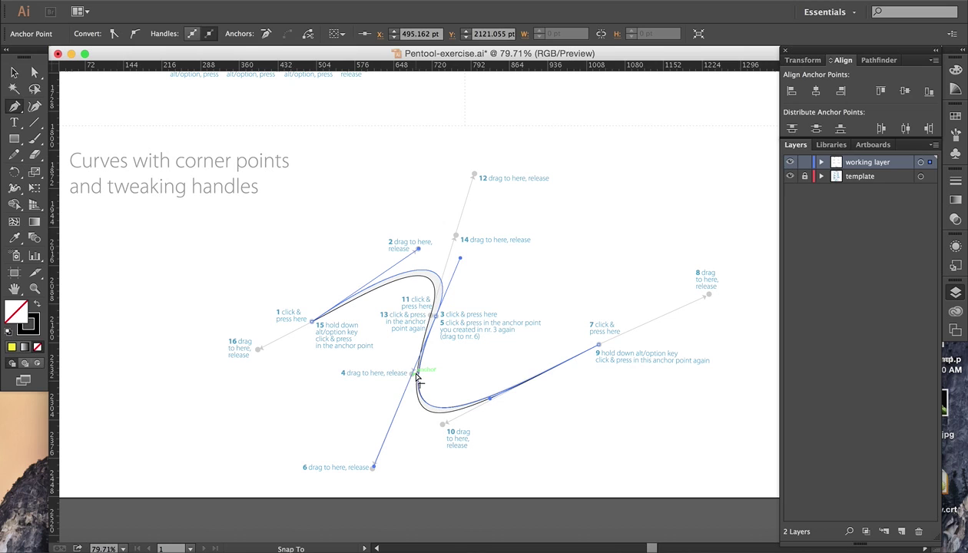
left_click_drag(417, 377, 412, 378)
left_click(413, 378, "super")
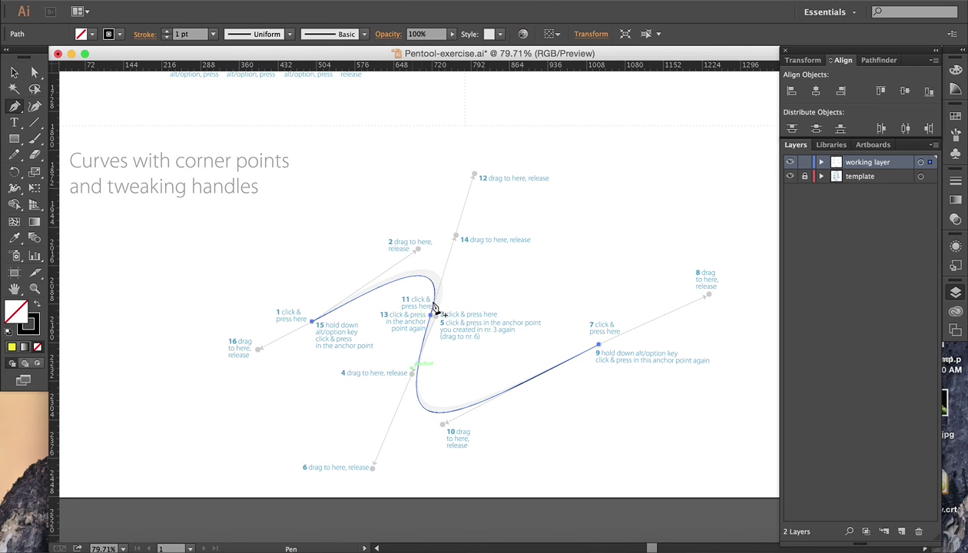
- Redraw the loop from anchor 1 toward 2, corner anchor 3 with handle to 4, and anchor 7 toward 8
left_click(312, 322)
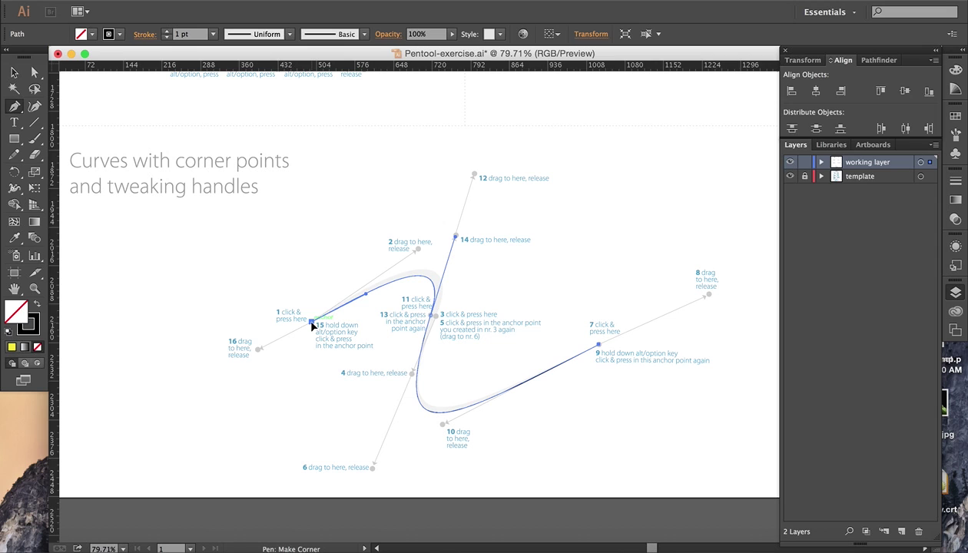
left_click_drag(313, 326, 420, 254)
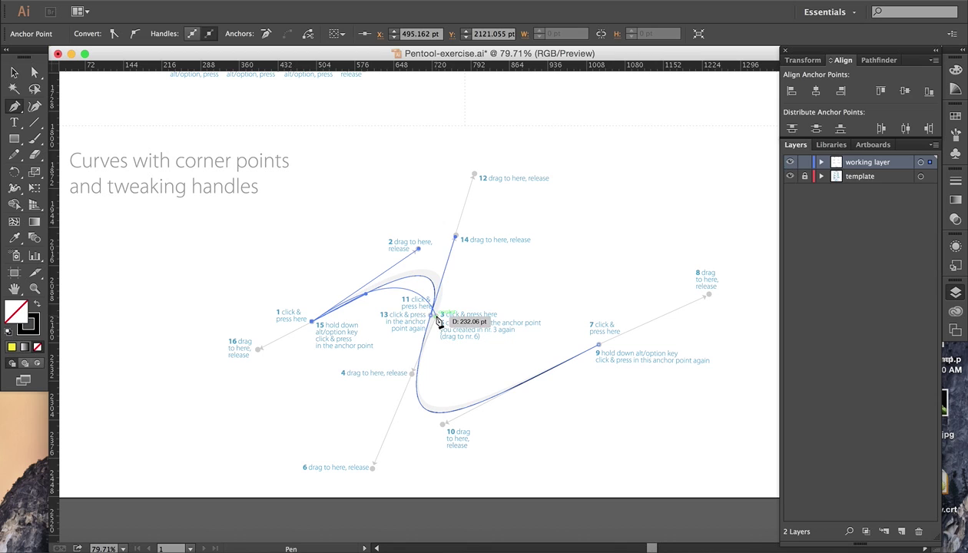
left_click_drag(437, 319, 415, 382)
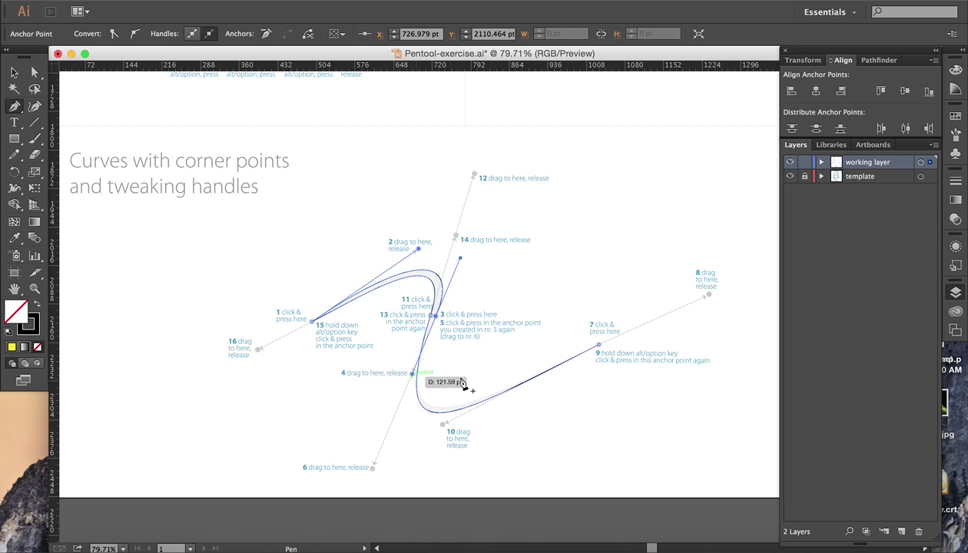
left_click(435, 317)
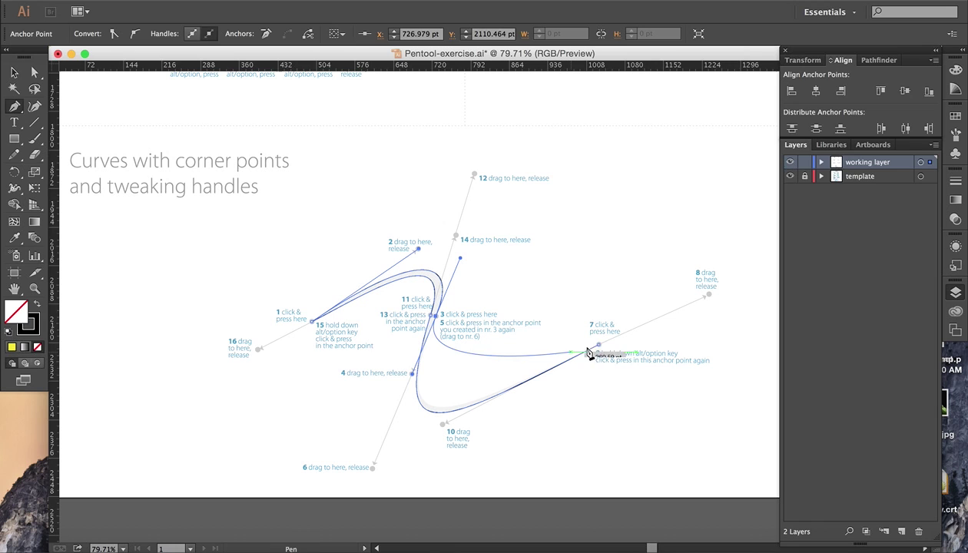
left_click_drag(599, 346, 710, 296)
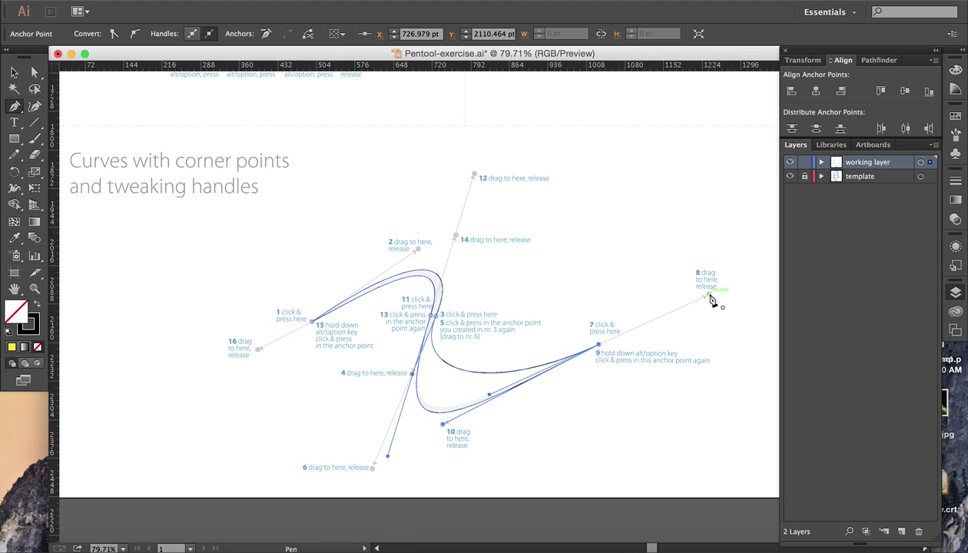
- With Direct Selection, pull anchor 7's handle down toward point 10, then deselect the path
left_click(33, 72)
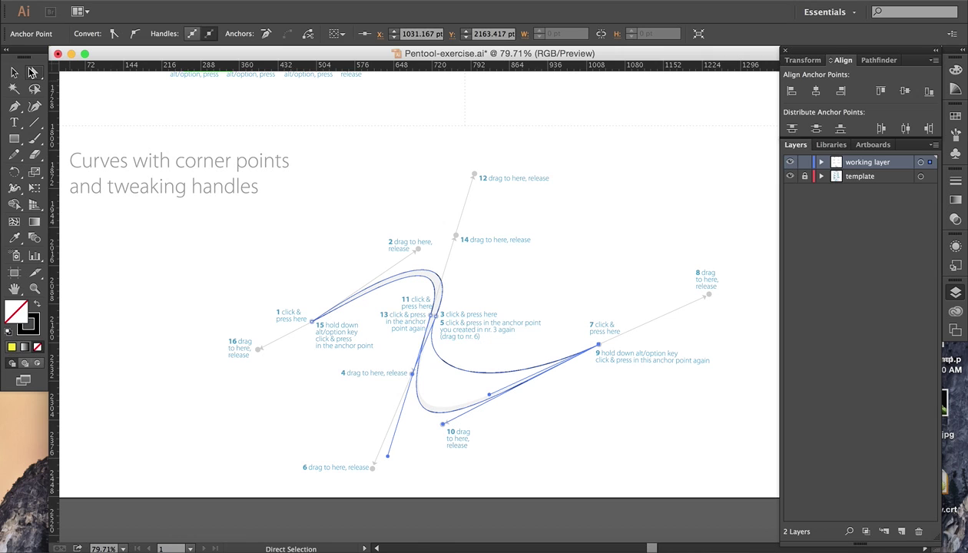
left_click_drag(490, 396, 377, 471)
left_click(565, 424)
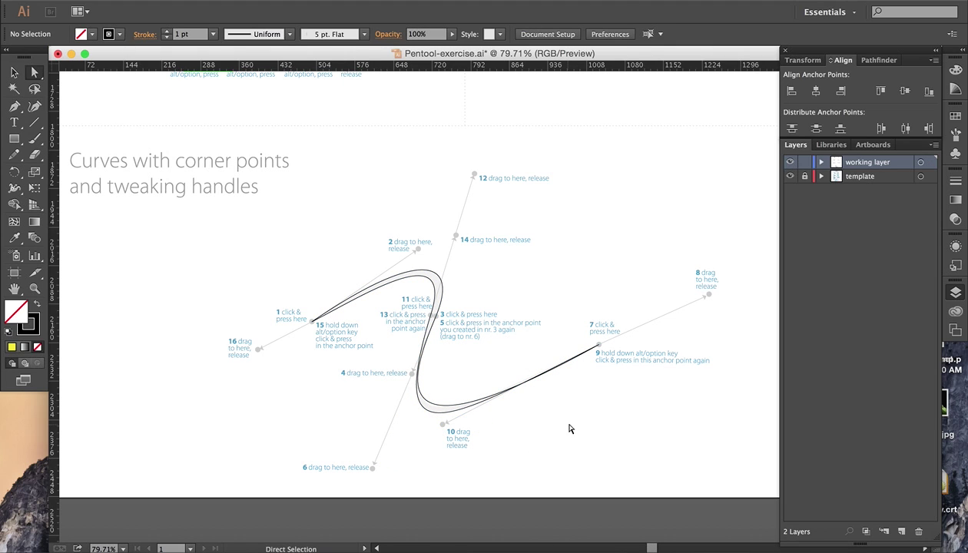